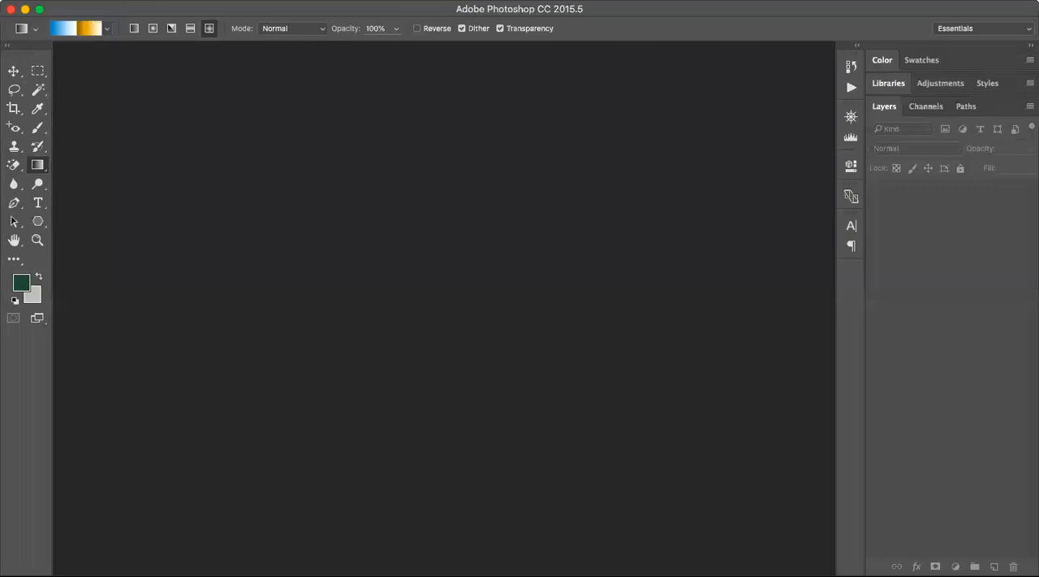
Open the image 3.jpg from the PhotoShopWorkFiles folder on the Desktop.
left_click(133, 1)
left_click(142, 10)
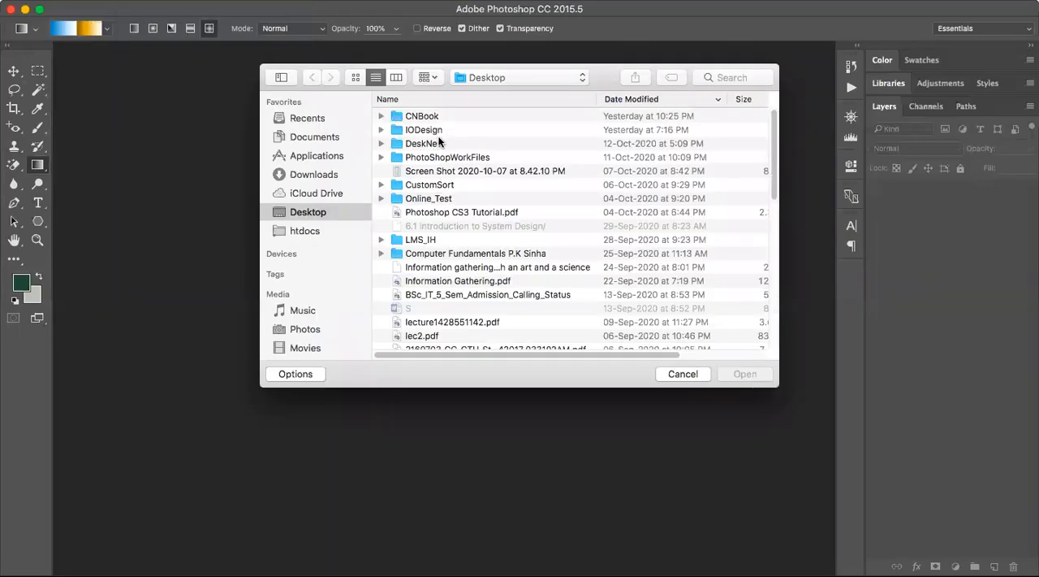
left_click(448, 158)
double_click(448, 158)
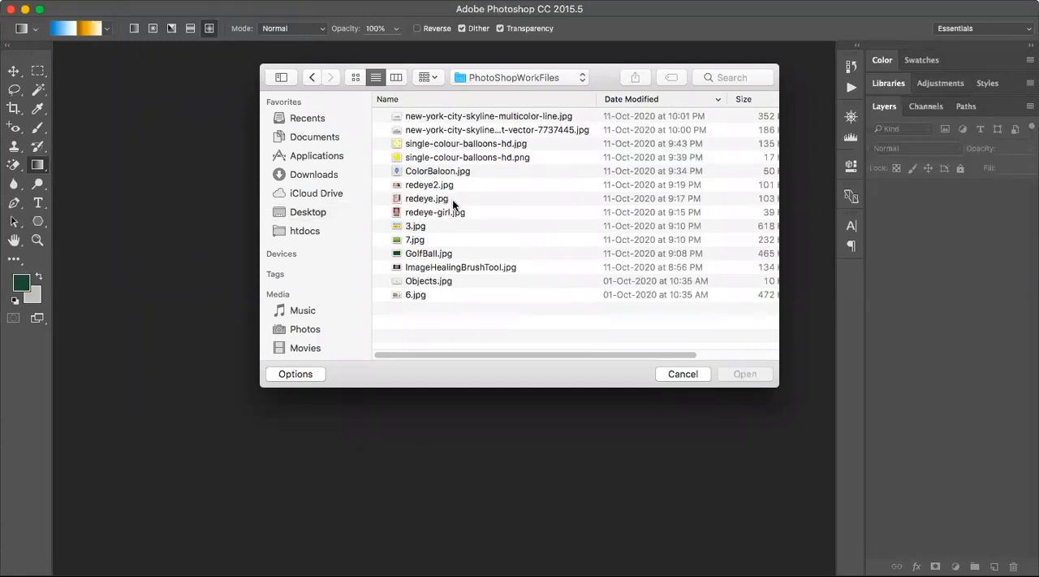
left_click(430, 225)
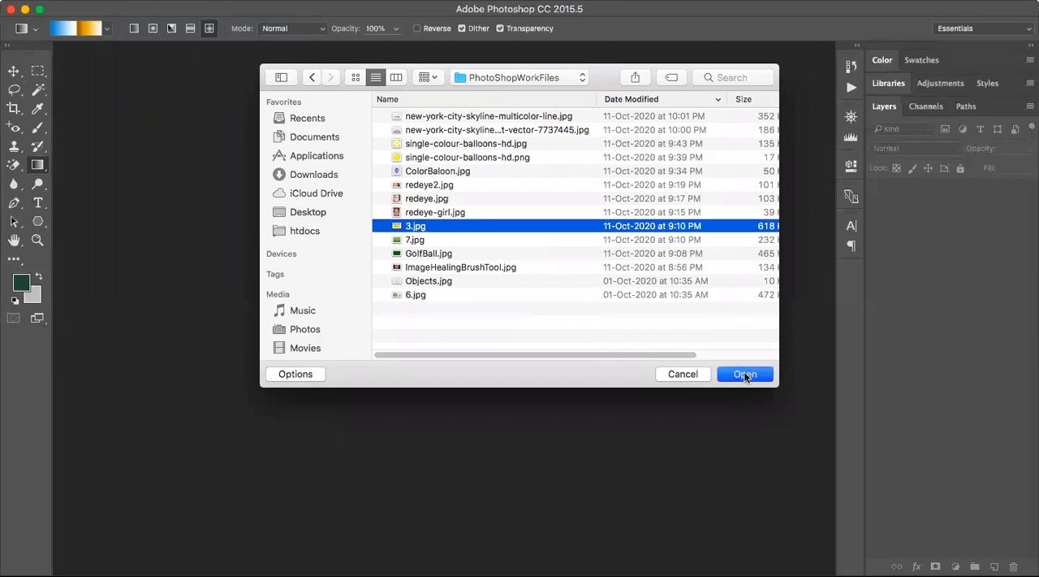
left_click(744, 374)
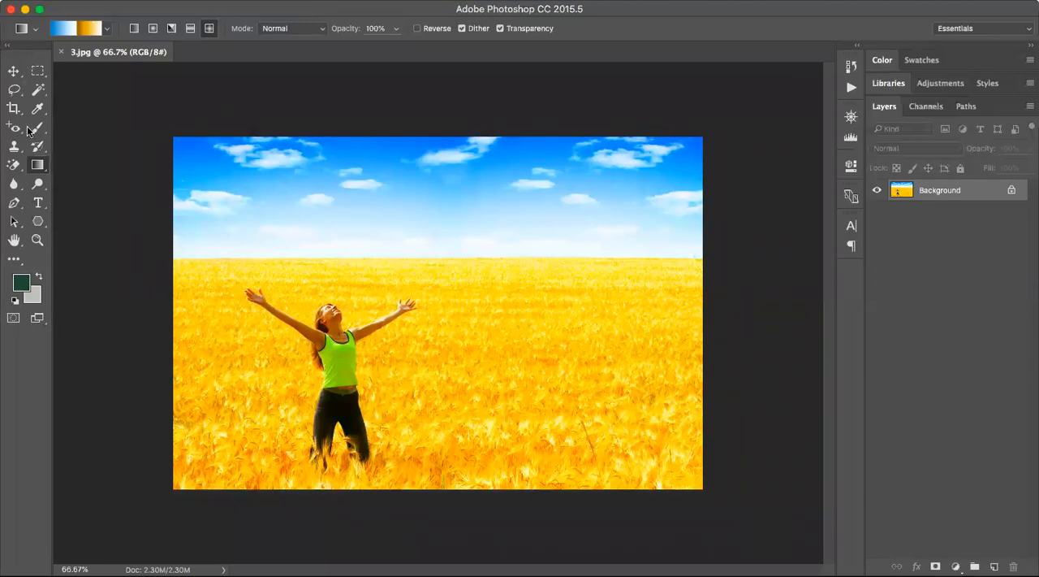
Examine the tool variants grouped with the Clone Stamp, History Brush, Eraser and Gradient tools.
left_click(12, 150)
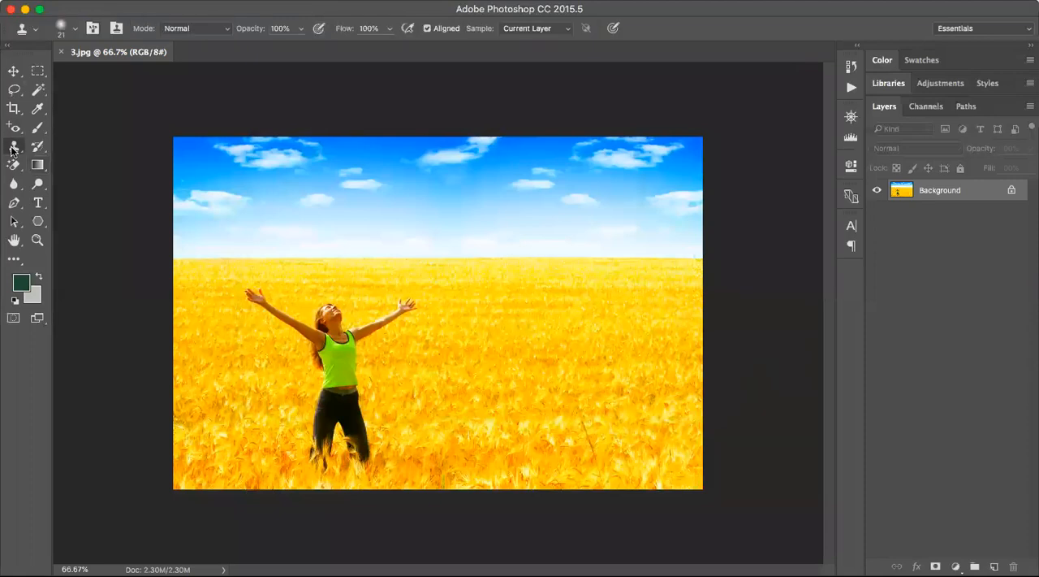
left_click(12, 150)
left_click(92, 233)
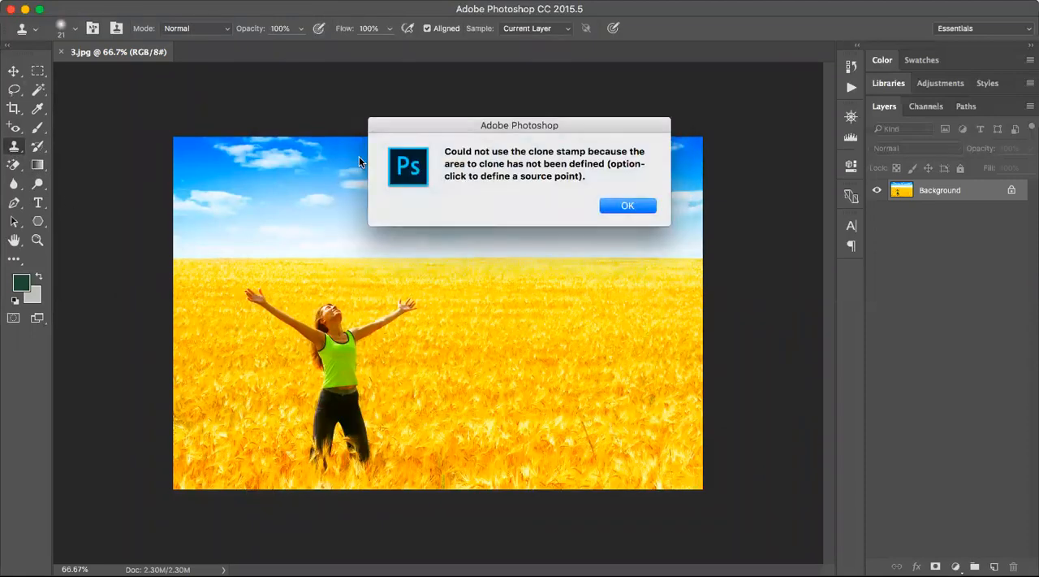
left_click(627, 205)
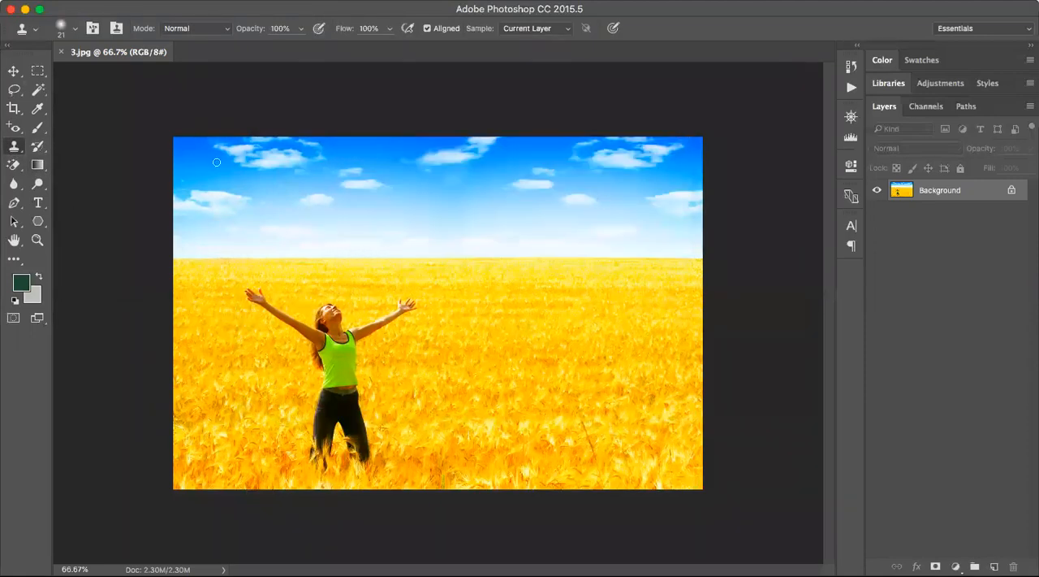
left_click(39, 148)
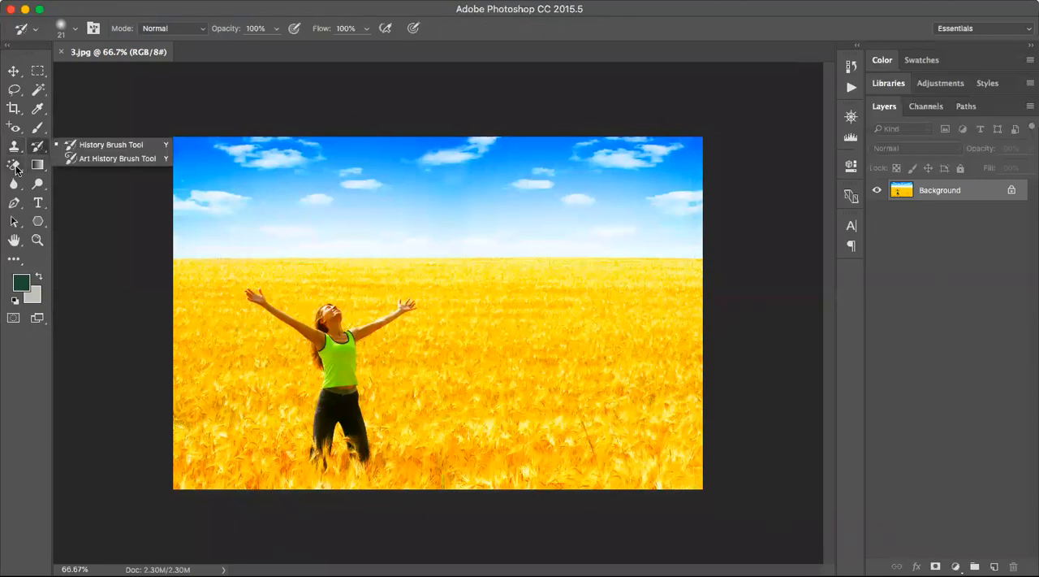
left_click(15, 167)
left_click(16, 169)
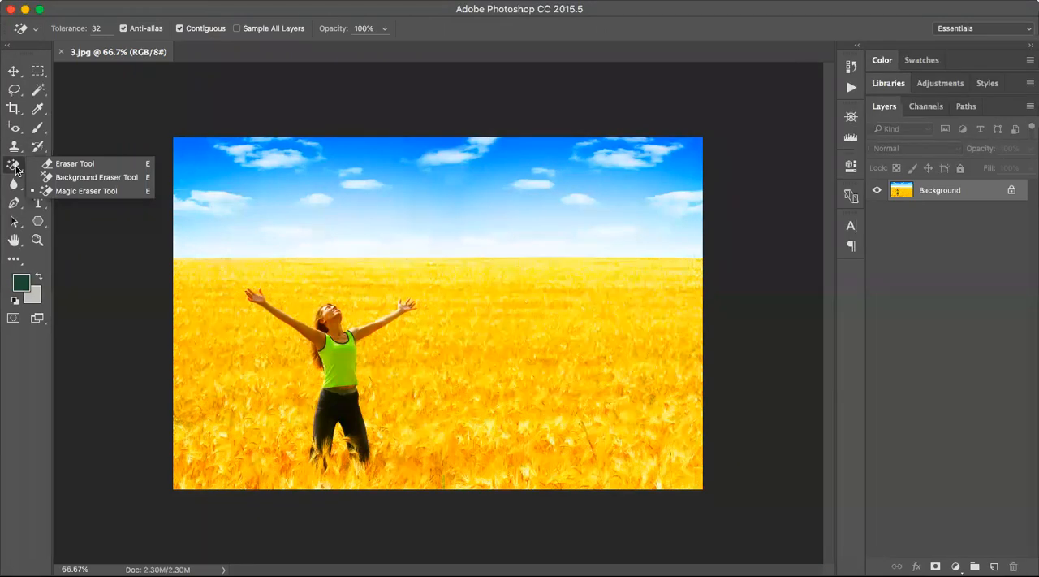
left_click(106, 264)
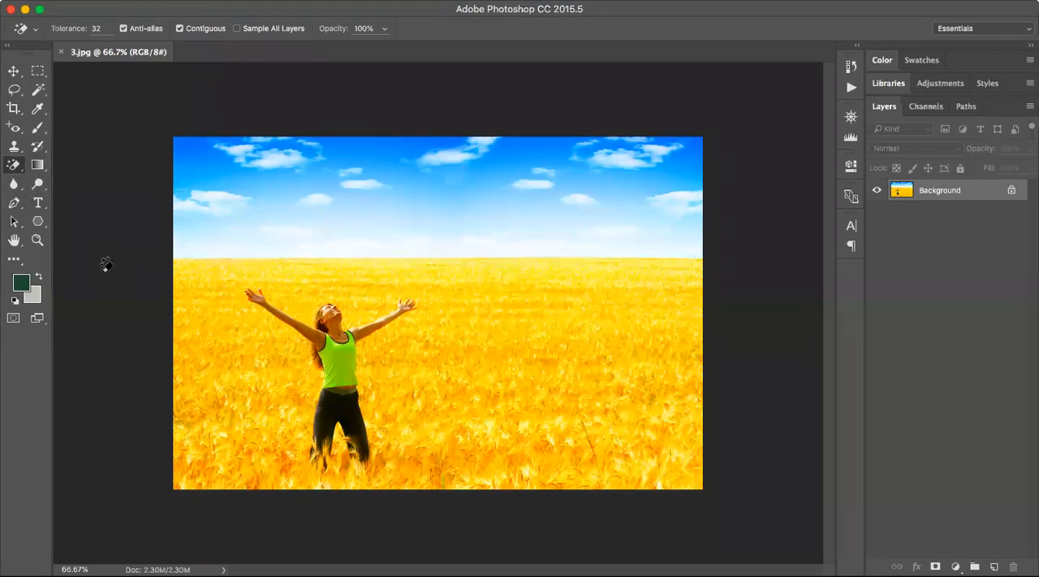
left_click(35, 166)
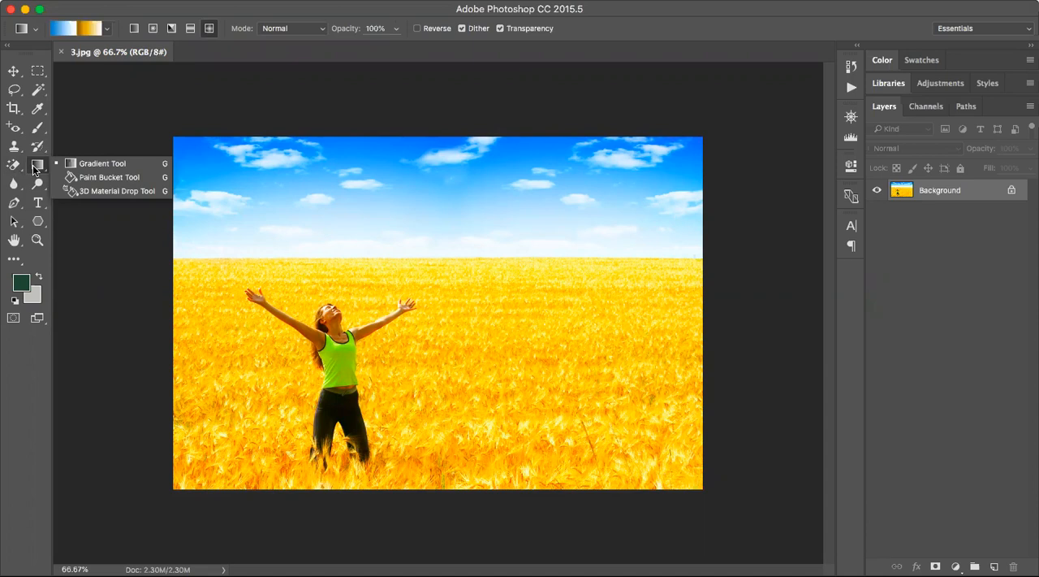
left_click(86, 267)
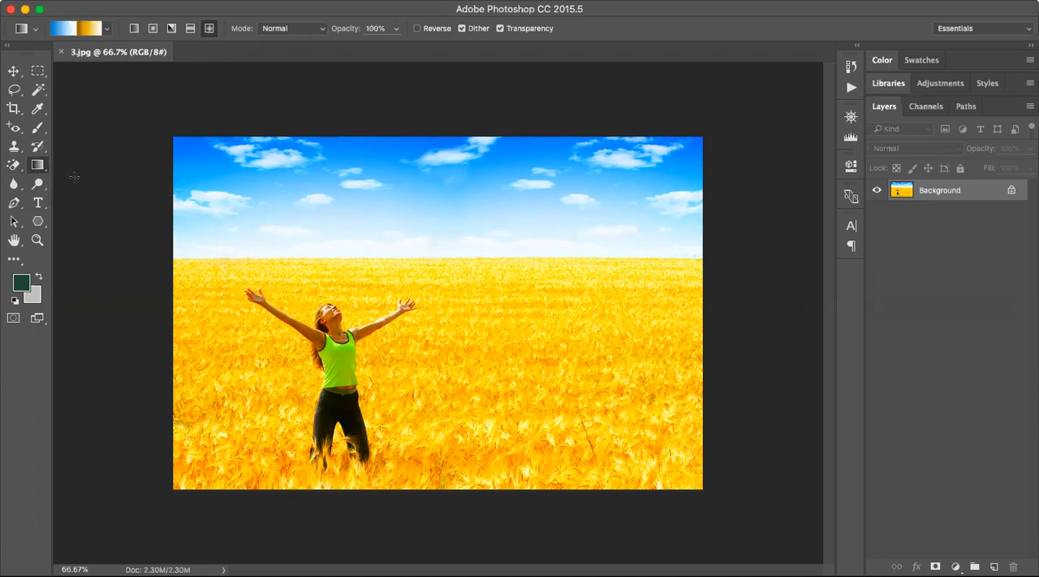
left_click(16, 150)
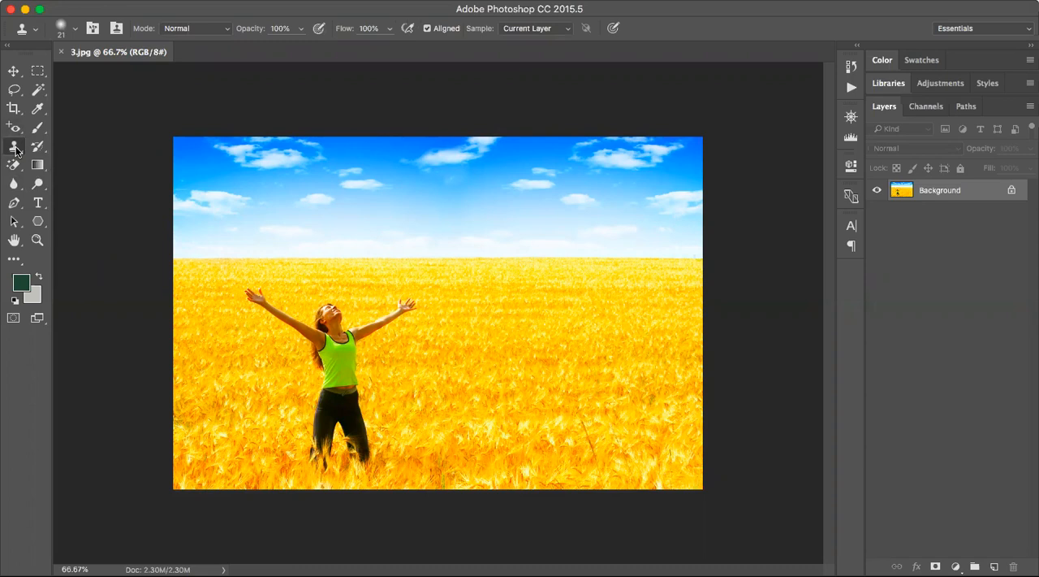
right_click(15, 150)
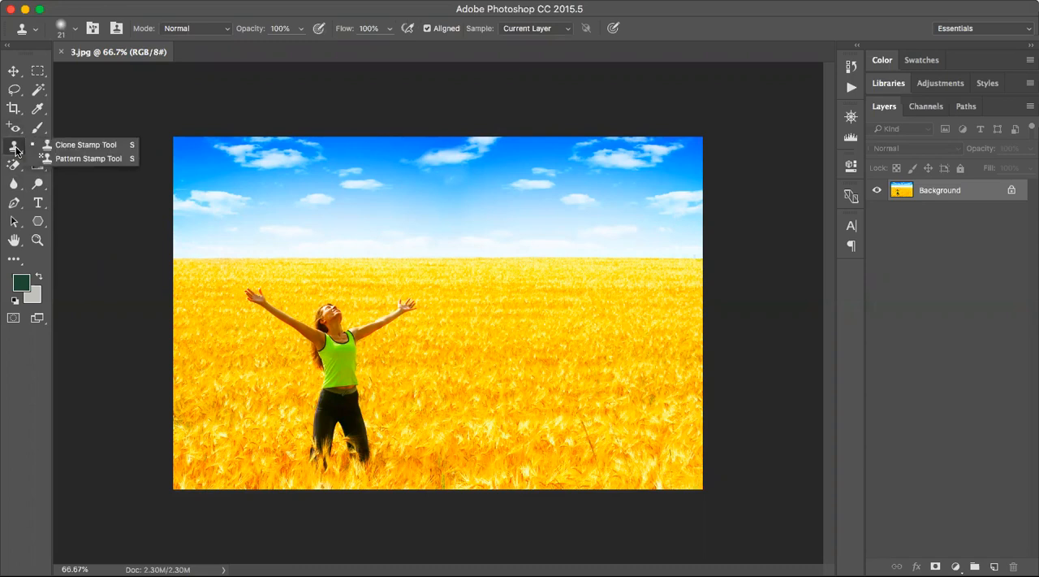
left_click(95, 145)
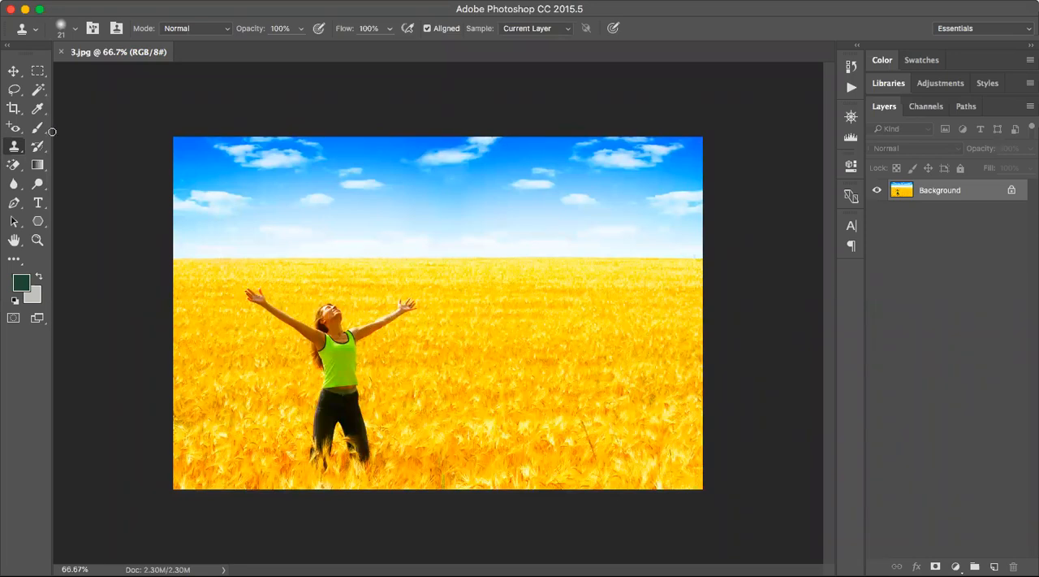
Erase a small patch at the outer edge of the woman's trouser leg with the Eraser Tool.
left_click(18, 167)
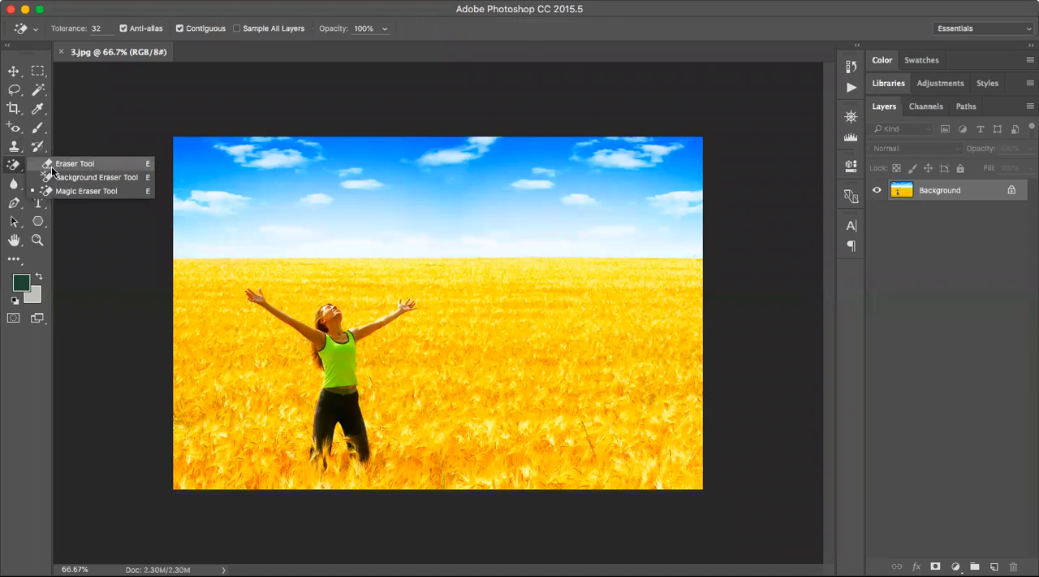
left_click(65, 164)
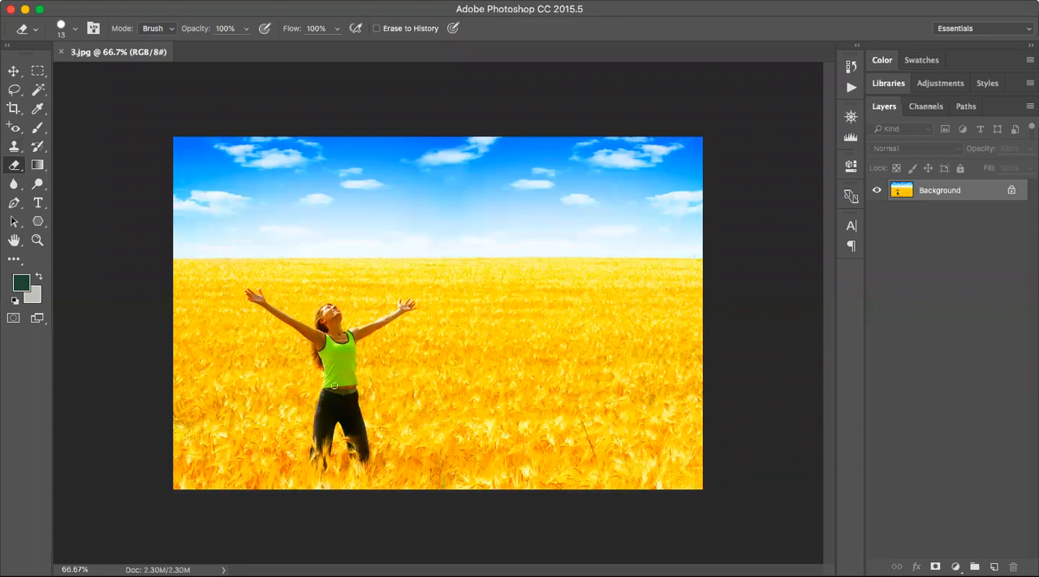
left_click(320, 431)
left_click_drag(316, 427, 317, 431)
Clone dark trouser fabric over the inner part of the erased patch with the Clone Stamp Tool.
key("z")
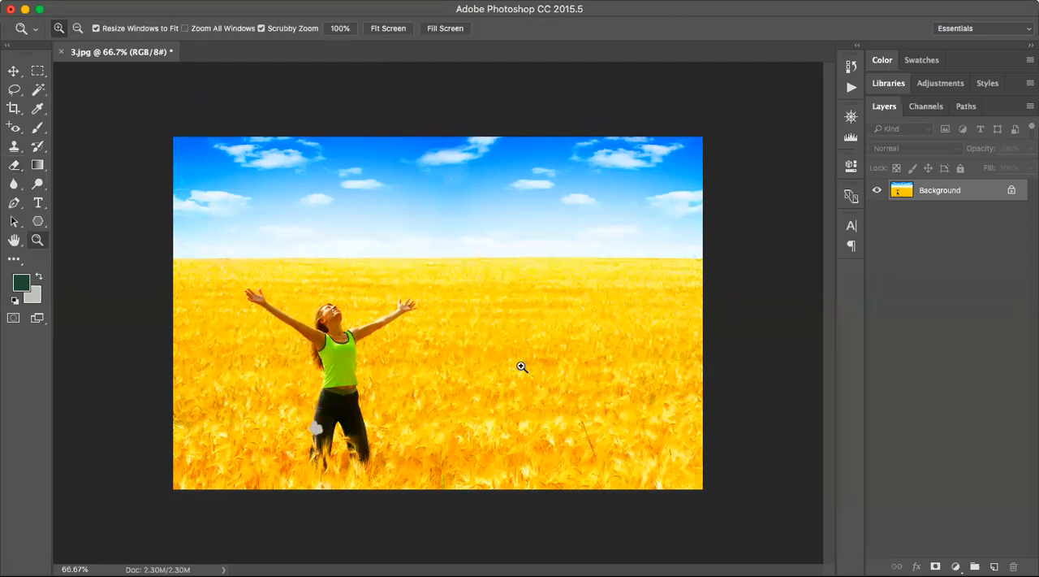
key("super+plus")
left_click(323, 424)
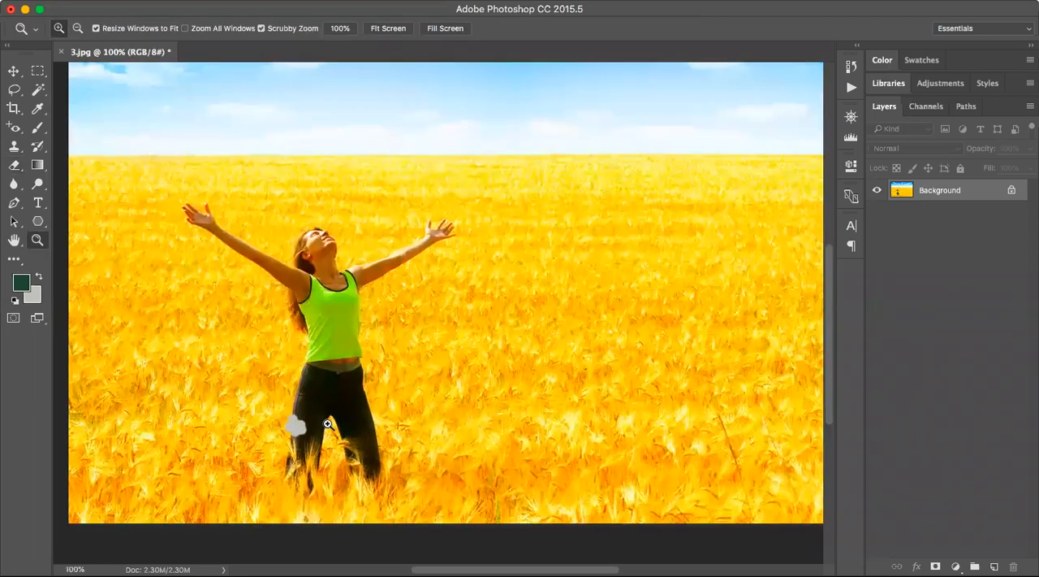
left_click(373, 406)
left_click(486, 390)
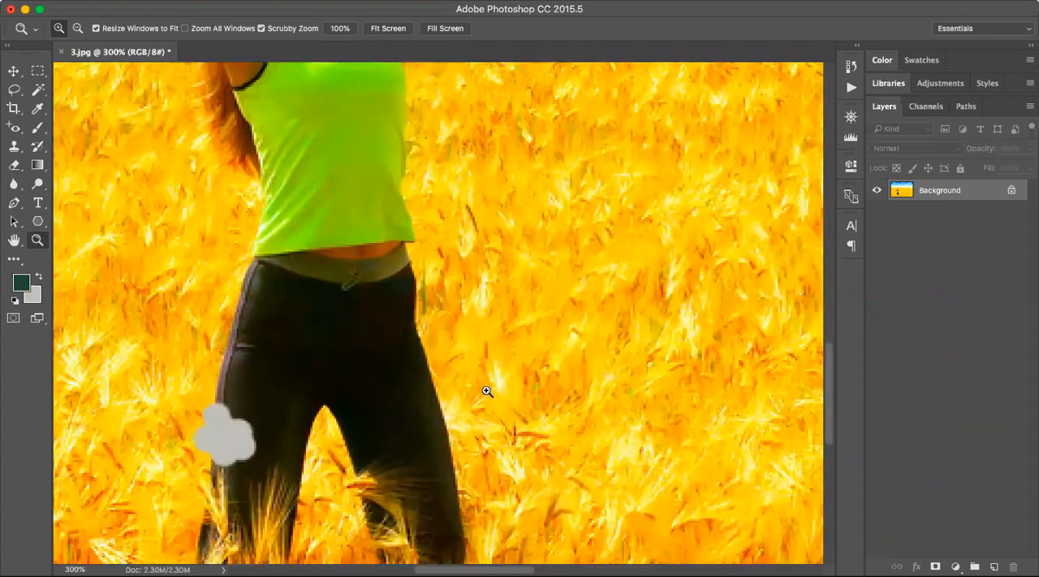
scroll(486, 390, "down", 10)
scroll(486, 391, "up", 4)
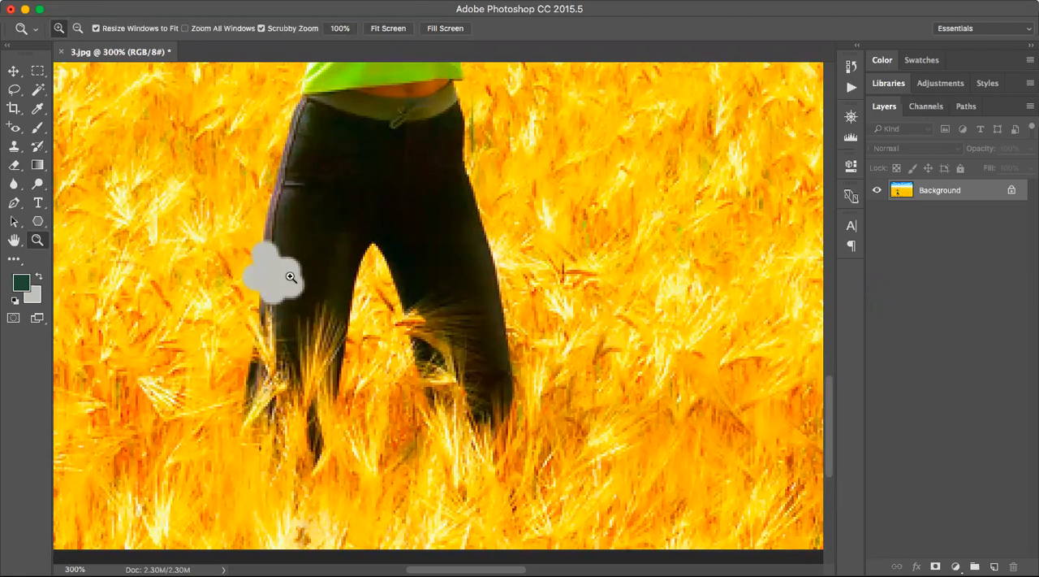
scroll(291, 277, "down", 5)
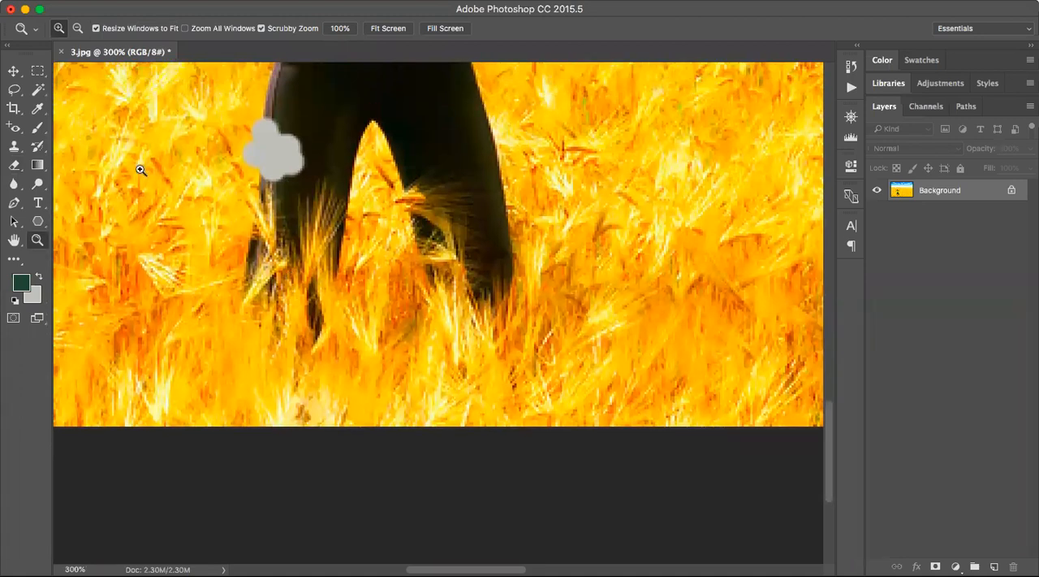
left_click(14, 148)
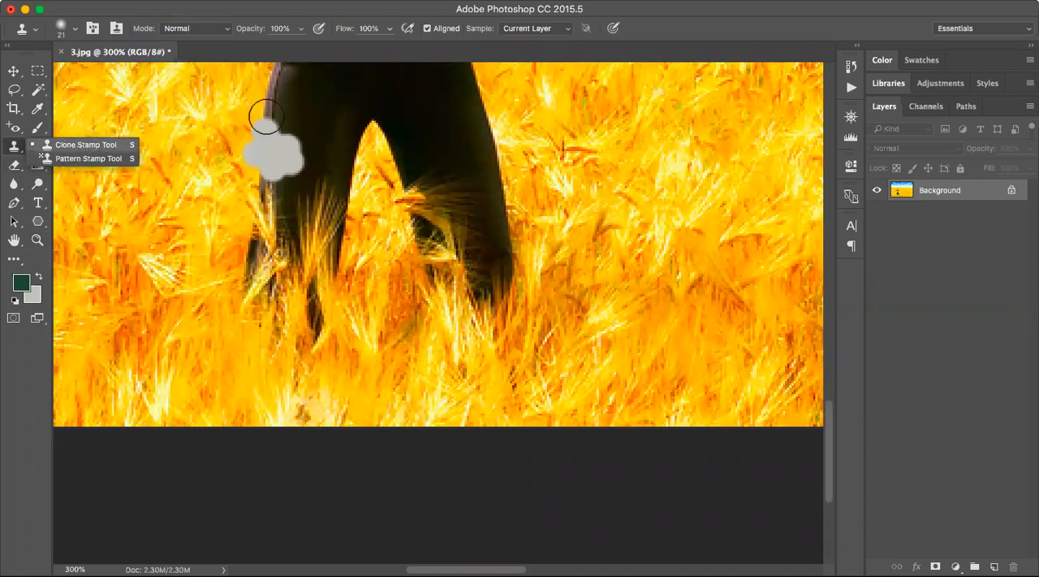
left_click(313, 120)
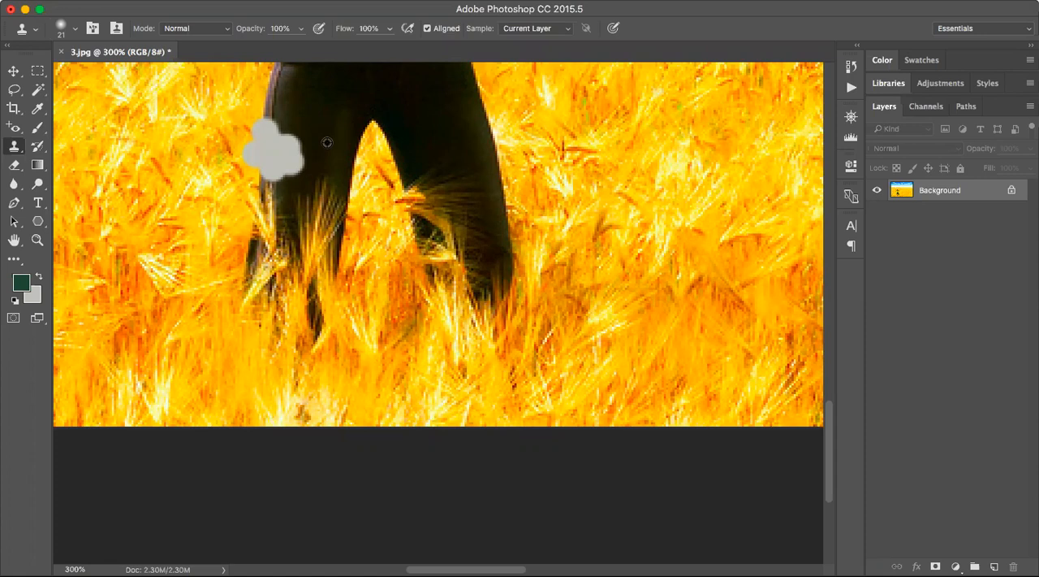
left_click(295, 160)
left_click(297, 157)
left_click(296, 147)
left_click(295, 165)
left_click(289, 146)
left_click(290, 144)
left_click(288, 160)
Try to extend the cloned fabric down the trouser leg in one stroke, and undo that stroke.
mouse_move(288, 160)
left_mouse_down()
mouse_move(290, 125)
mouse_move(284, 178)
mouse_move(301, 213)
mouse_move(309, 197)
mouse_move(295, 220)
left_mouse_up()
key("super+z")
key("super+z")
key("super+z")
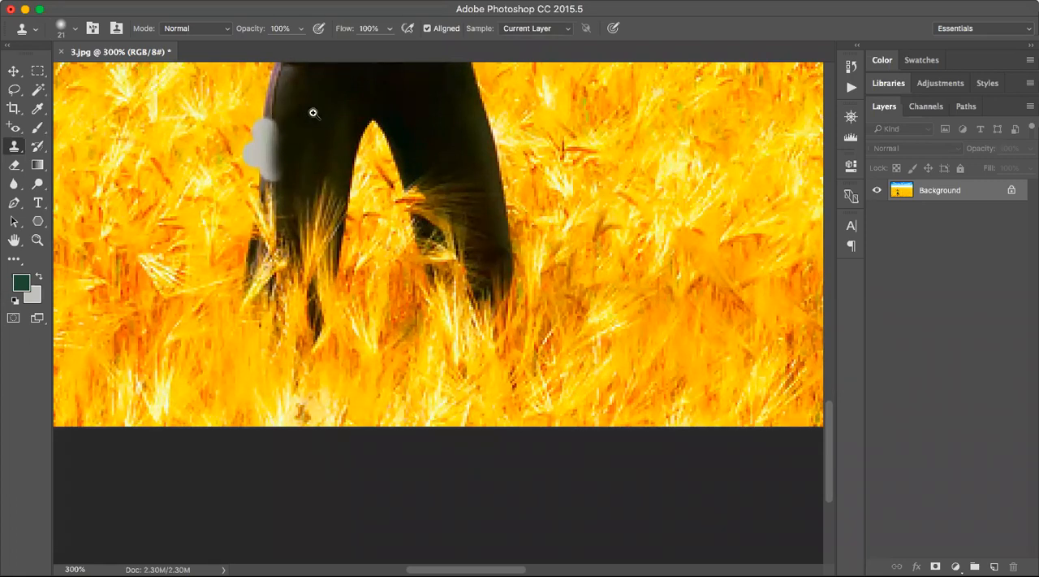
Set the Clone Stamp brush size to 1 px for fine work along the trouser edge.
key("z")
left_click(271, 95)
left_click(271, 96)
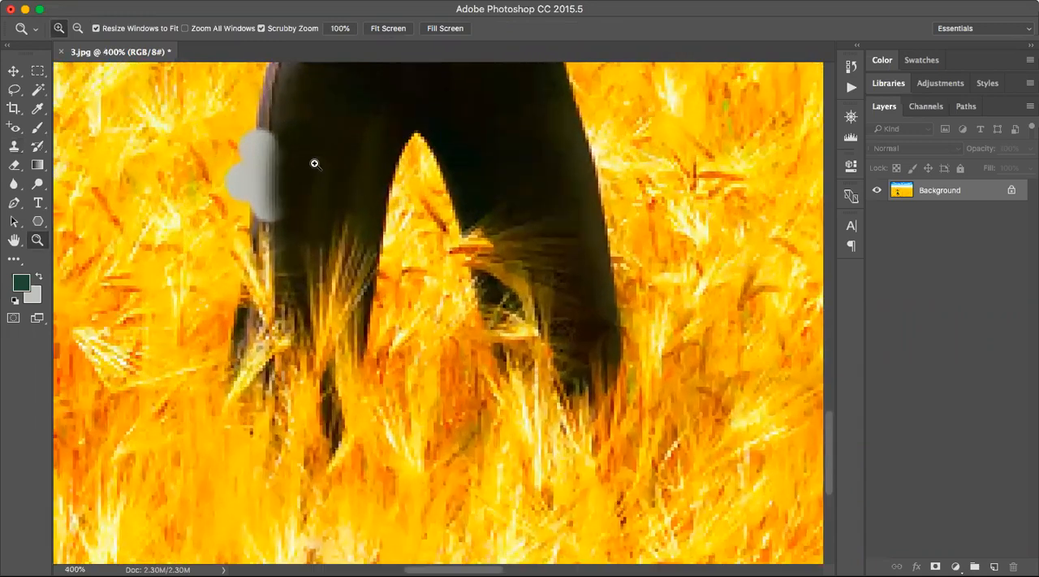
scroll(315, 162, "up", 5)
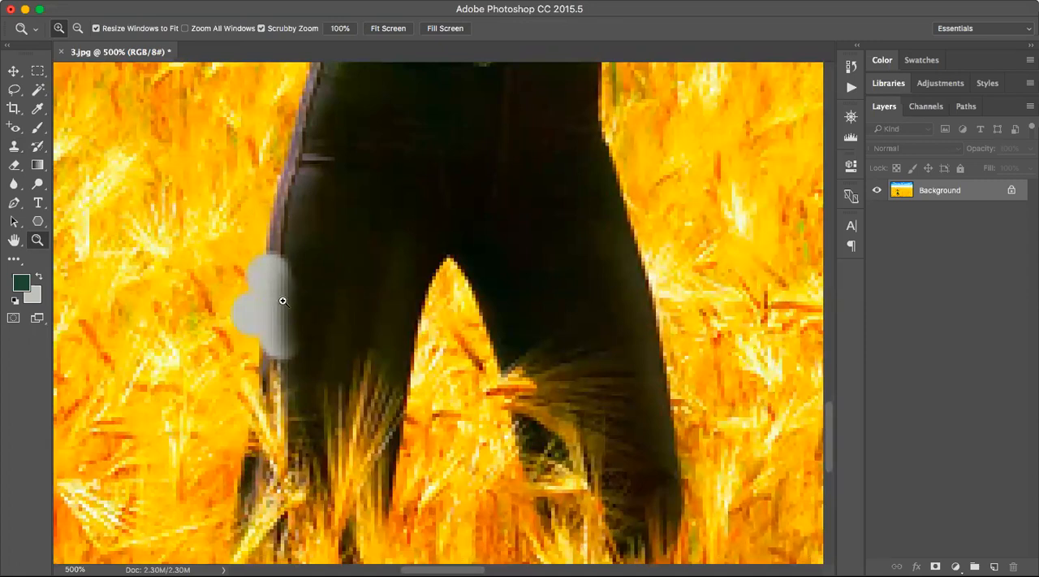
left_click(15, 147)
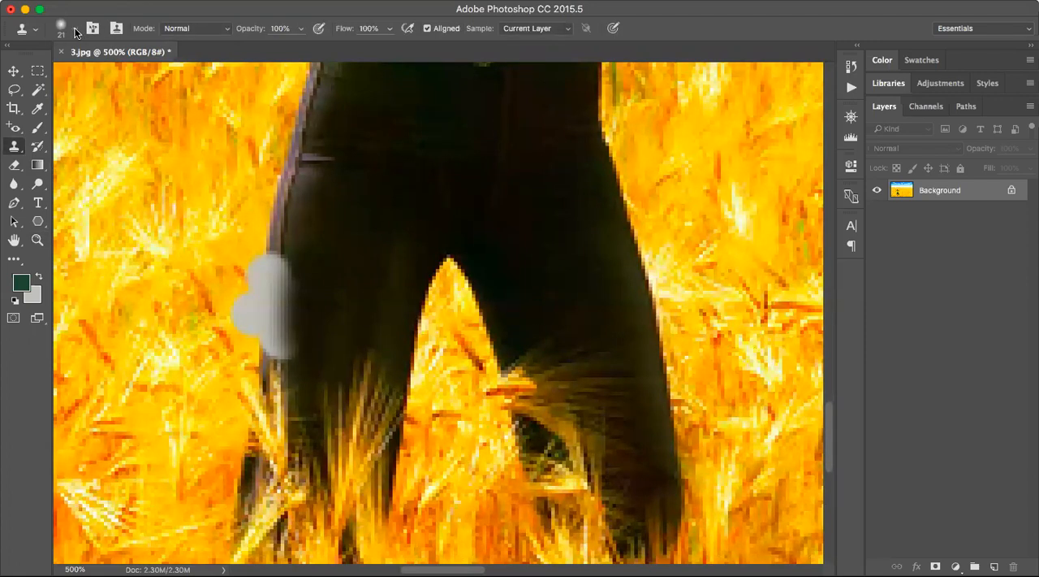
left_click(76, 33)
left_click_drag(88, 74, 81, 75)
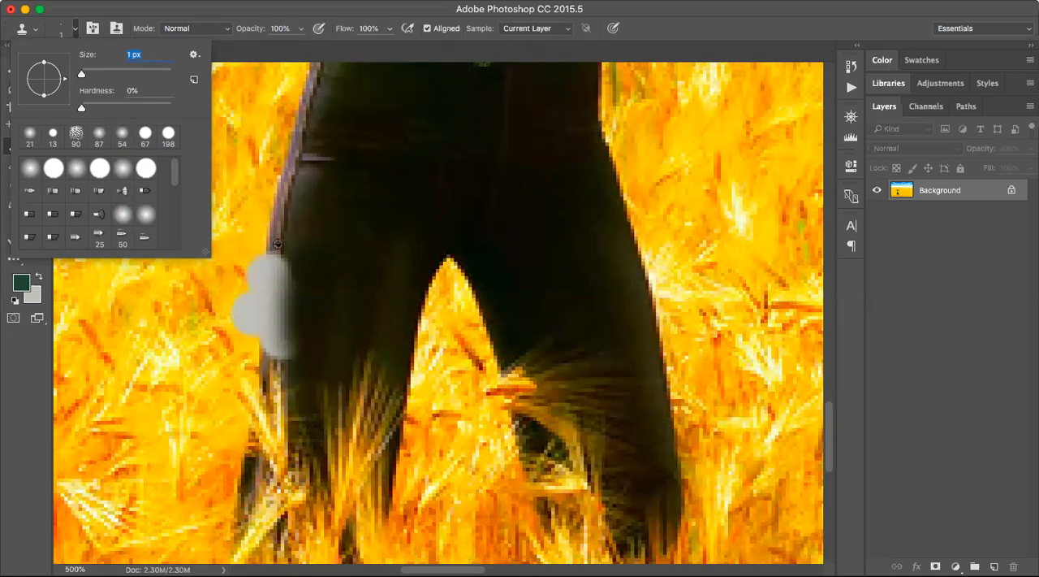
key("Return")
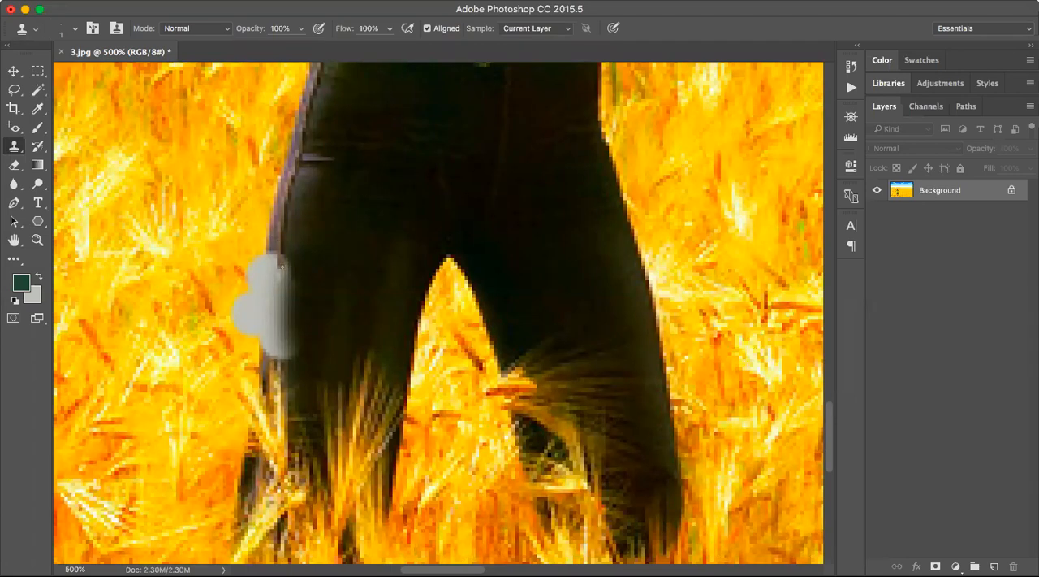
Clone the trouser seam into the upper part of the remaining erased patch with the fine brush.
mouse_move(281, 266)
left_mouse_down()
mouse_move(279, 279)
mouse_move(273, 268)
left_mouse_up()
scroll(701, 202, "up", 2)
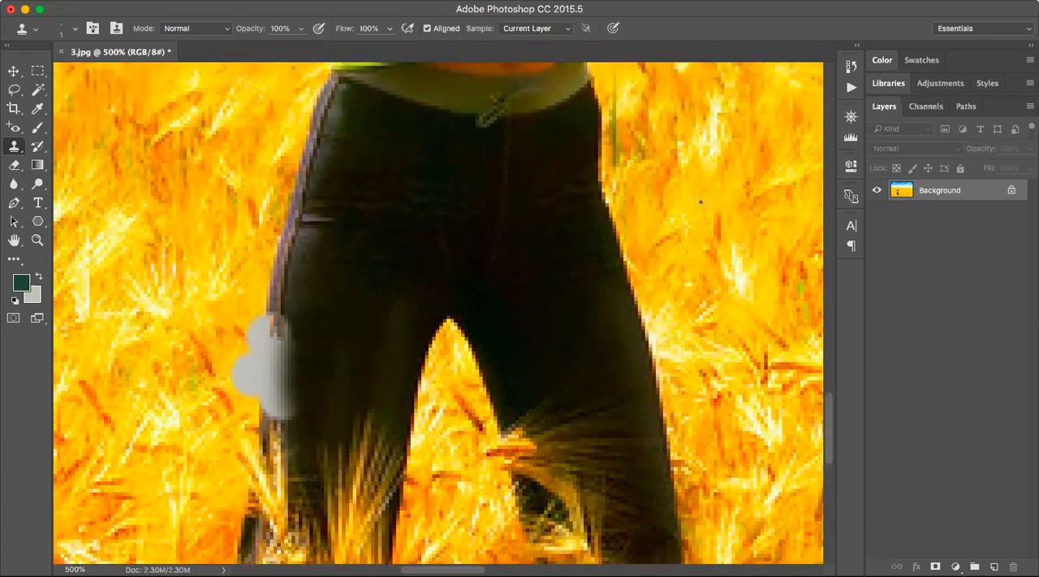
scroll(700, 202, "down", 5)
scroll(701, 202, "down", 1)
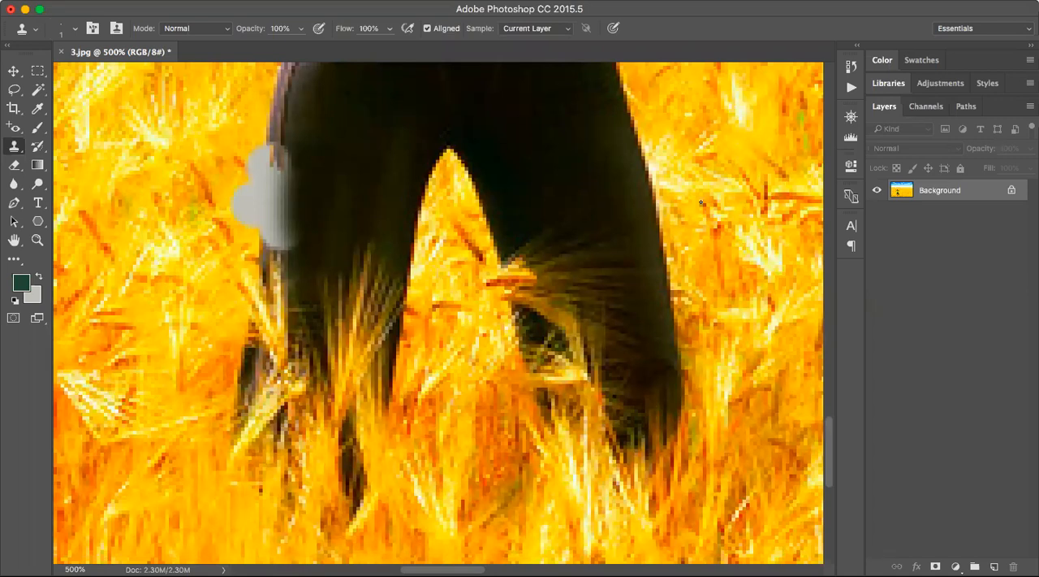
Revert the image to its original 3.jpg snapshot in the History.
left_click(851, 67)
scroll(751, 89, "up", 5)
left_click(728, 85)
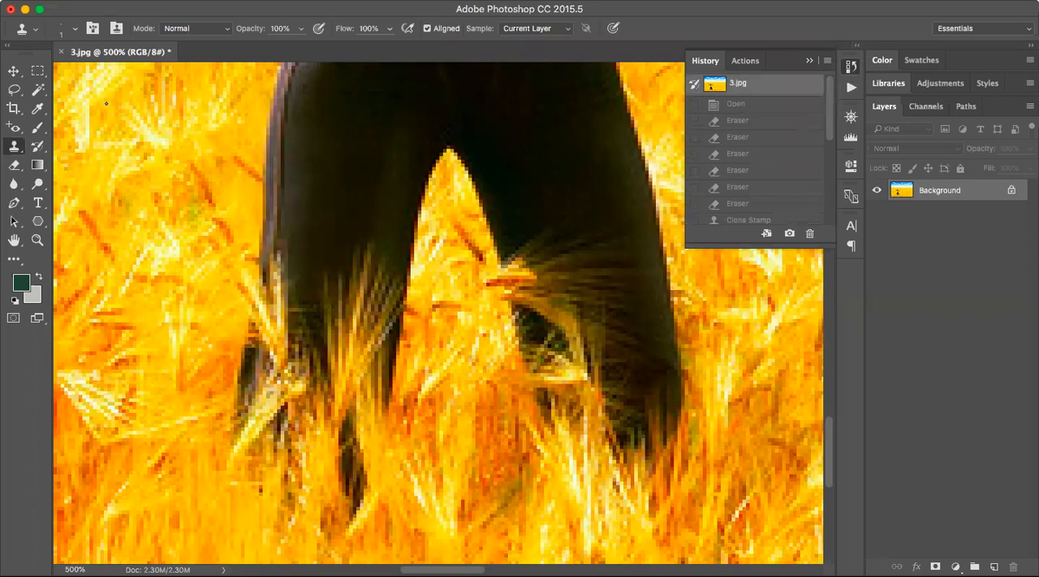
key("z")
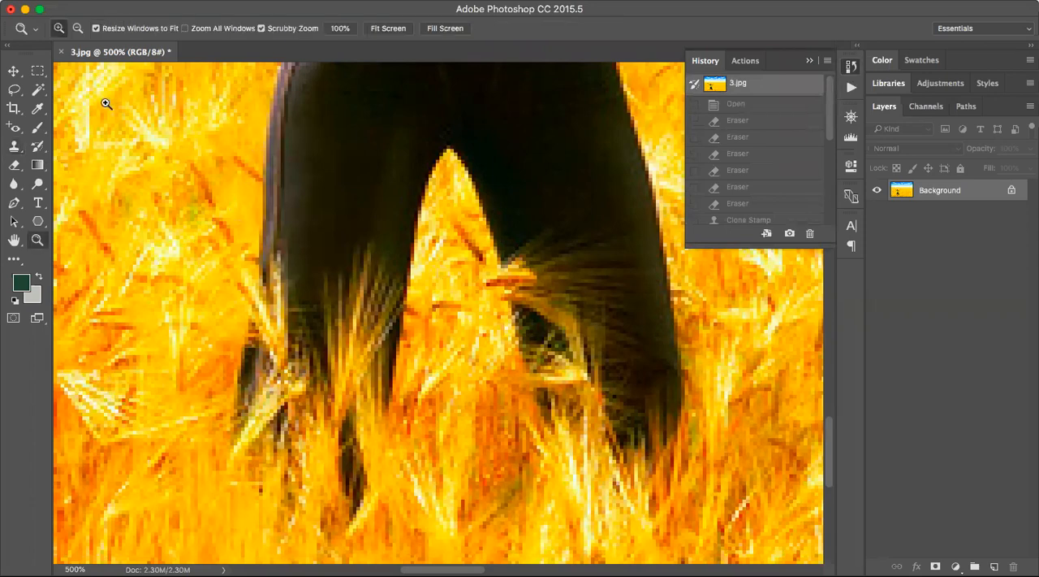
Switch to the Pattern Stamp tool and choose the plain light grey pattern.
left_click(78, 28)
left_click(162, 179)
left_click(163, 178)
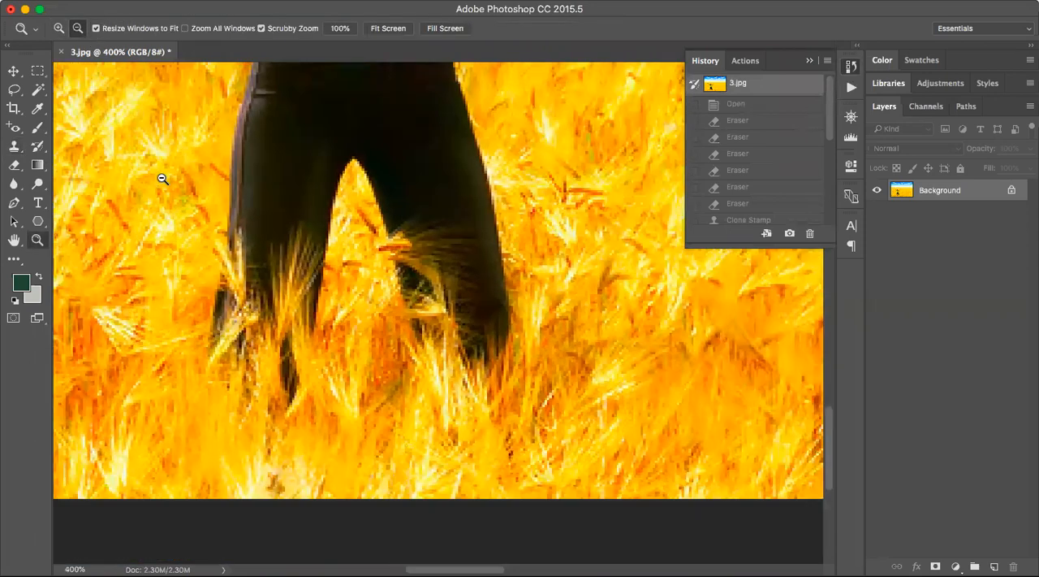
left_click(162, 178)
left_click(494, 332)
left_click(491, 325)
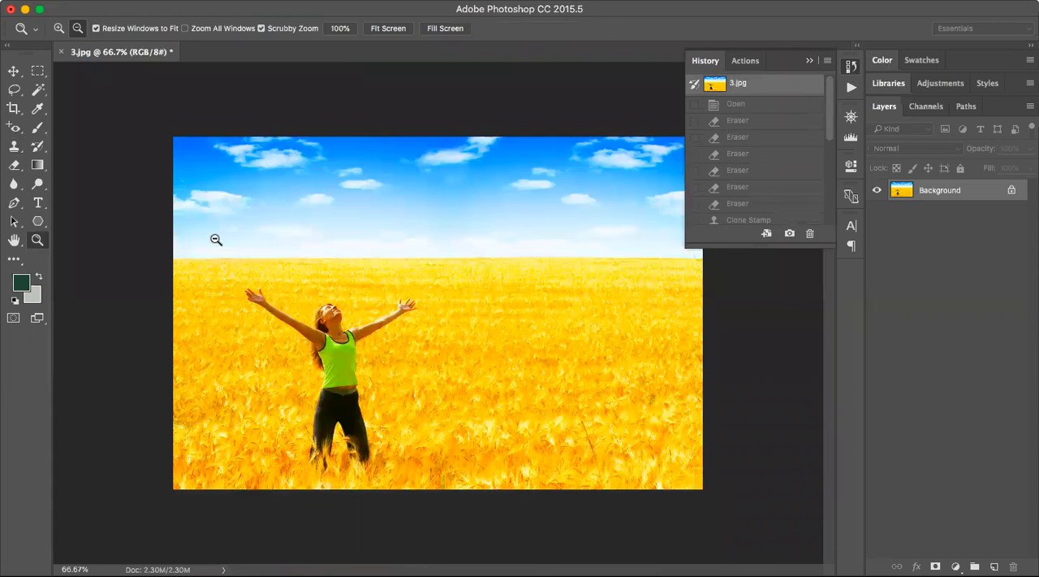
left_click(24, 149)
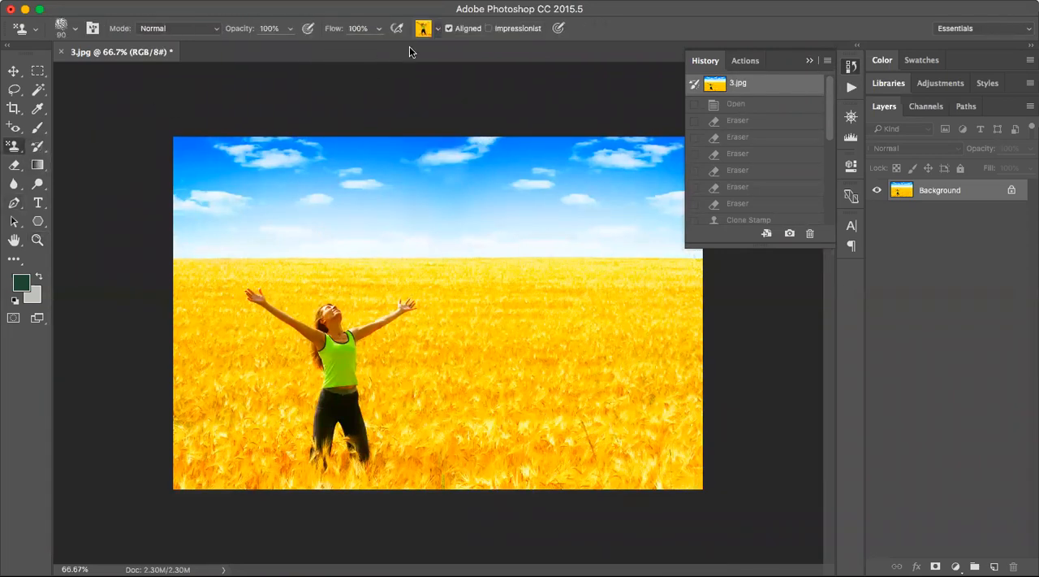
left_click(434, 31)
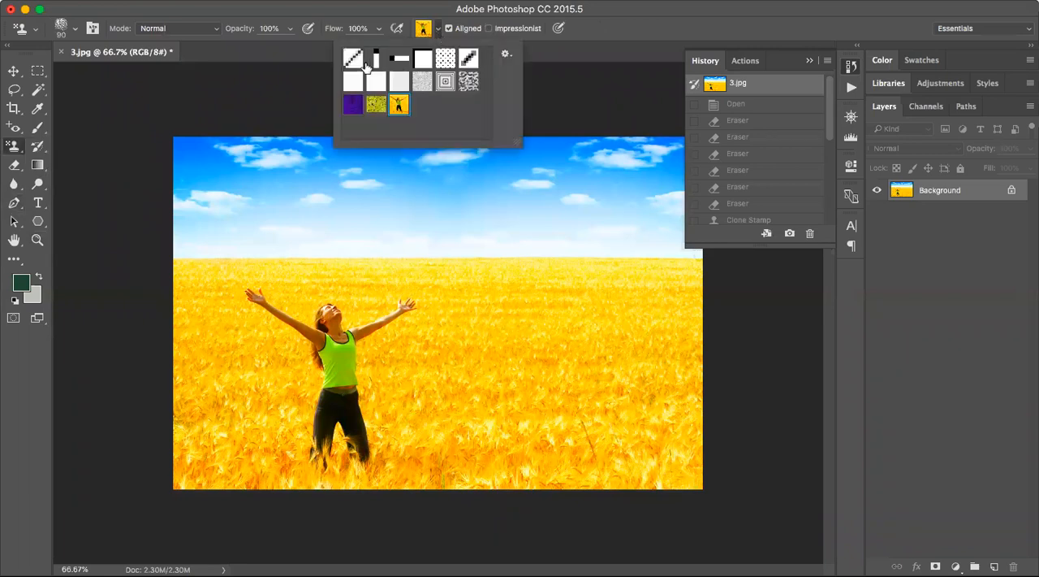
left_click(398, 83)
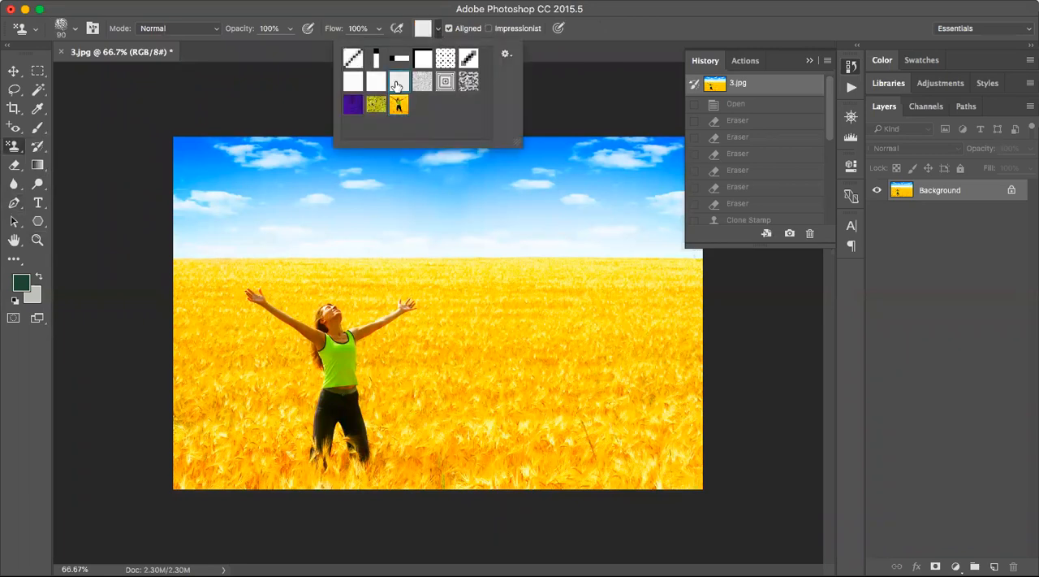
left_click(228, 45)
Choose the rough 63 px brush for the pattern strokes, keeping the Normal blending mode.
left_click(73, 31)
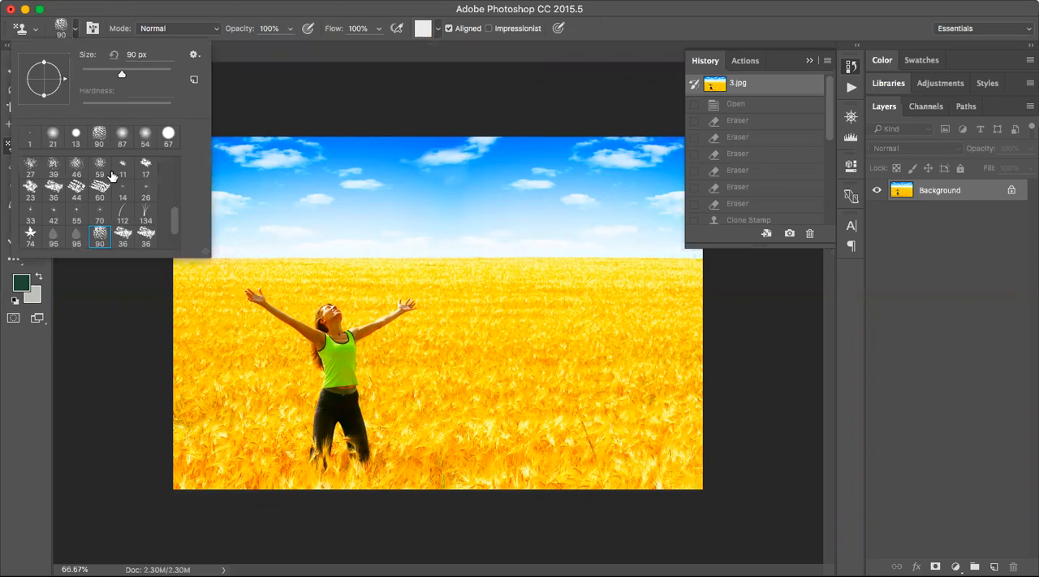
scroll(145, 231, "down", 3)
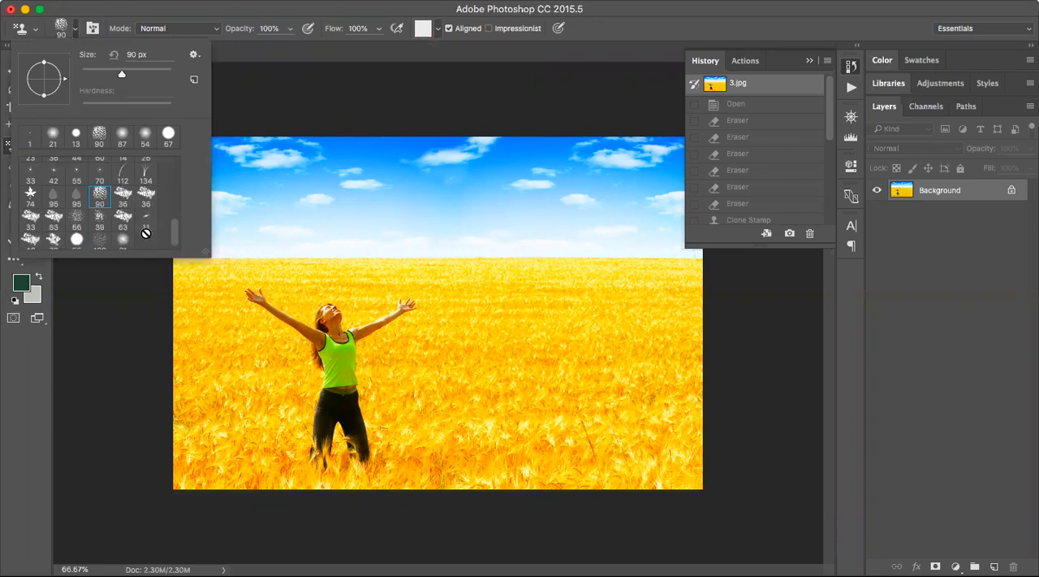
left_click(55, 209)
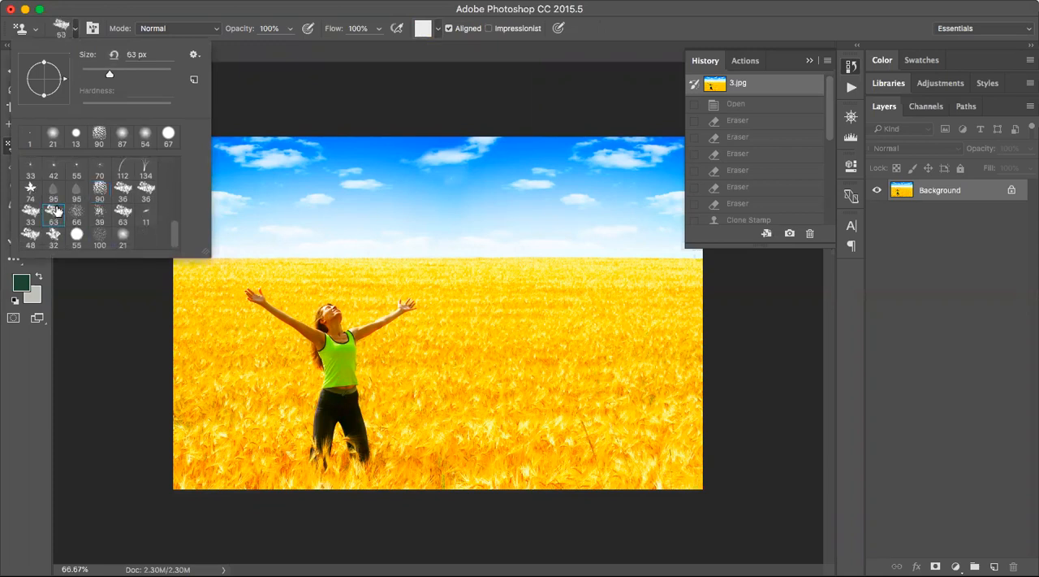
left_click(207, 30)
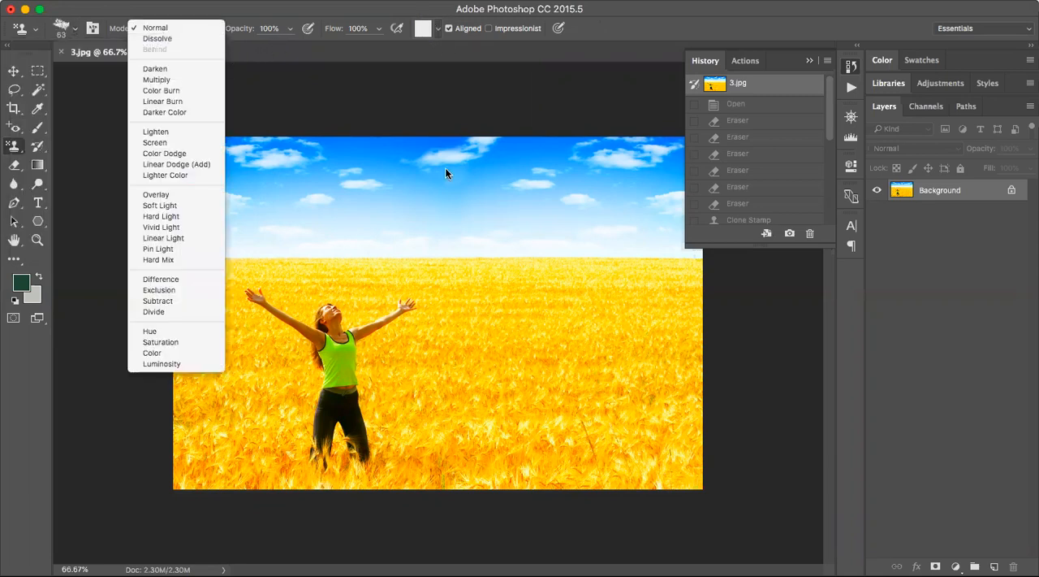
left_click(309, 97)
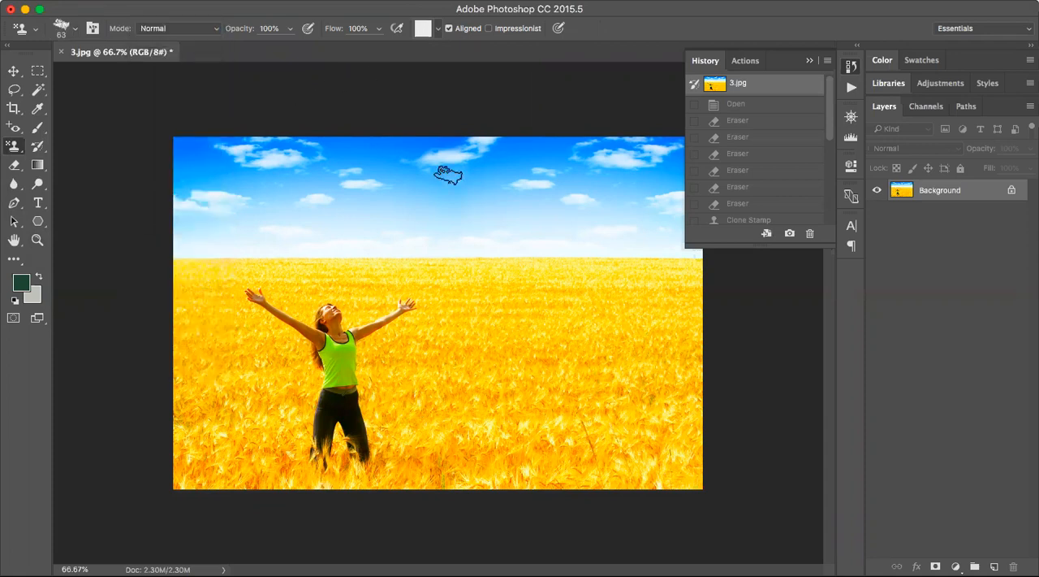
Stamp the light grey pattern and the mottled black-and-white pattern across the sky, and restore the 3.jpg snapshot in the History.
mouse_move(353, 212)
left_mouse_down()
mouse_move(410, 188)
mouse_move(348, 221)
mouse_move(433, 201)
mouse_move(352, 212)
mouse_move(431, 184)
mouse_move(322, 199)
mouse_move(416, 172)
mouse_move(306, 195)
mouse_move(396, 166)
left_mouse_up()
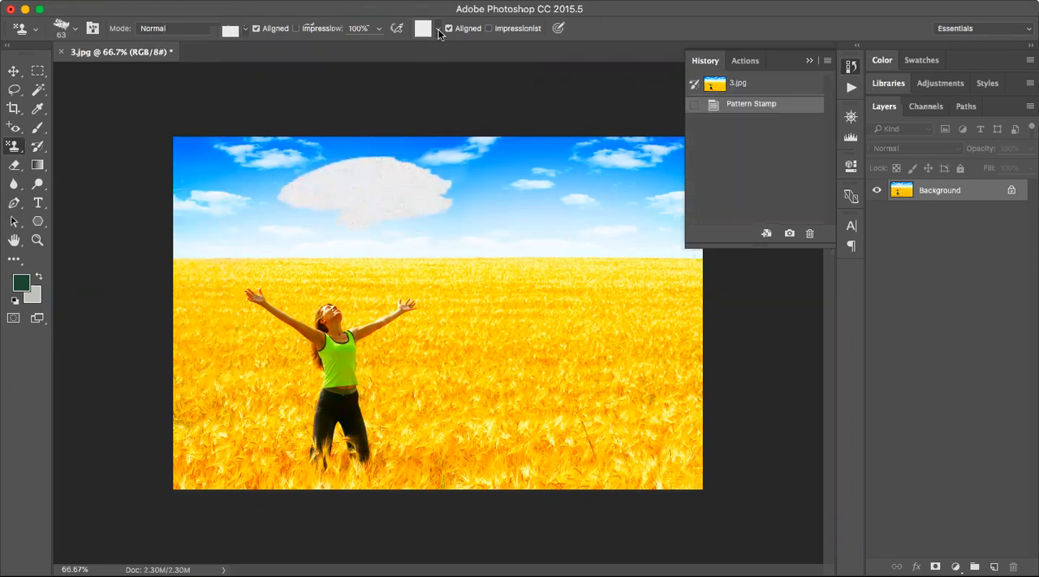
left_click(438, 29)
left_click(468, 81)
mouse_move(545, 179)
left_mouse_down()
mouse_move(540, 203)
mouse_move(497, 214)
mouse_move(522, 193)
mouse_move(470, 194)
mouse_move(547, 167)
mouse_move(421, 185)
mouse_move(563, 156)
mouse_move(429, 191)
mouse_move(528, 195)
mouse_move(407, 217)
mouse_move(530, 204)
mouse_move(454, 215)
mouse_move(551, 213)
mouse_move(456, 237)
mouse_move(568, 237)
mouse_move(546, 230)
mouse_move(542, 201)
mouse_move(593, 158)
mouse_move(429, 158)
mouse_move(476, 165)
mouse_move(442, 167)
mouse_move(563, 156)
mouse_move(510, 146)
mouse_move(572, 140)
mouse_move(529, 188)
mouse_move(569, 236)
mouse_move(597, 235)
left_mouse_up()
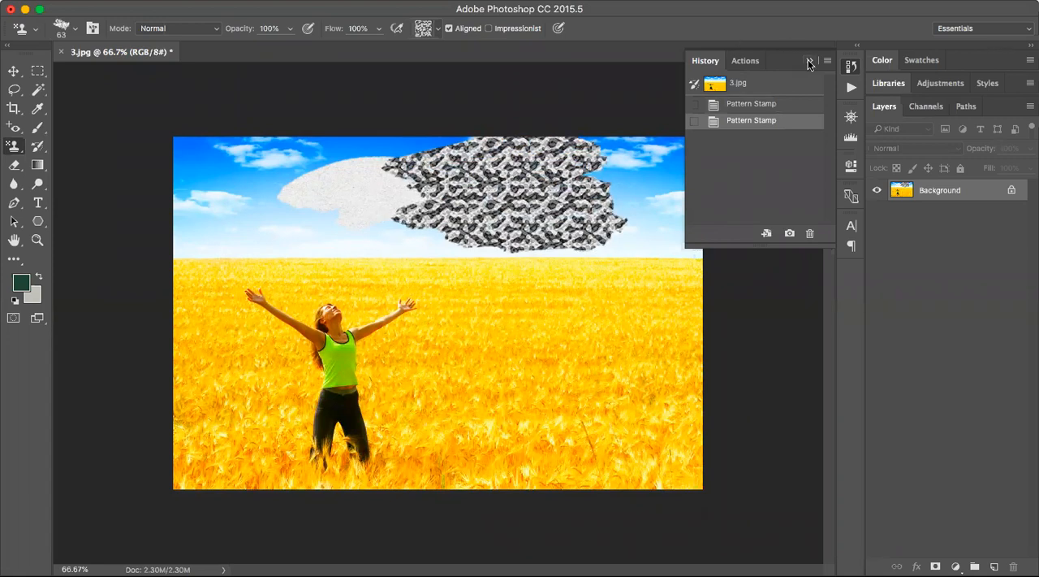
left_click(760, 86)
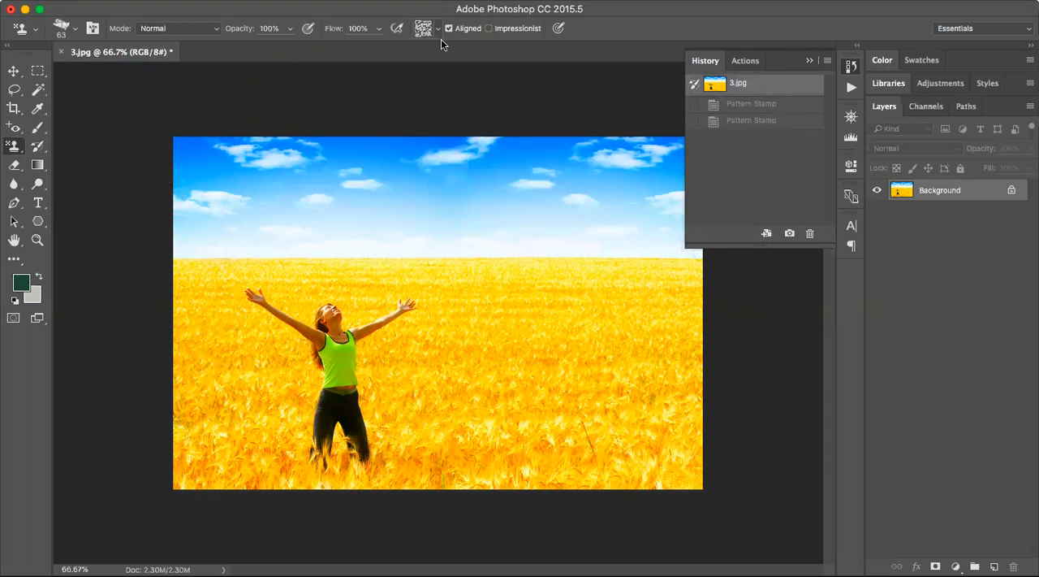
Select a rectangle around the woman, from above her hands to the photo's lower edge, and define it as a pattern named Test.
left_click(38, 71)
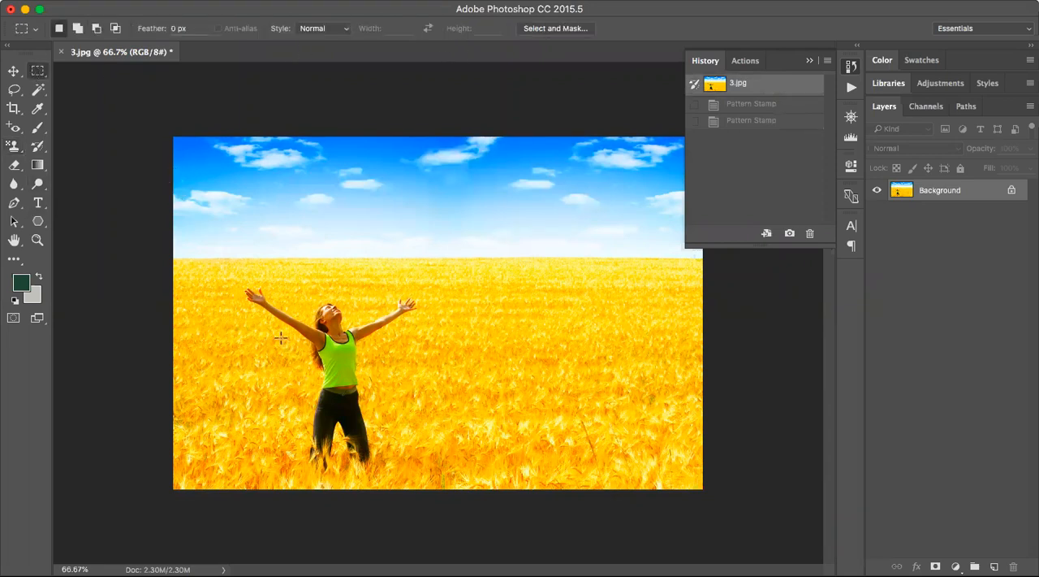
left_click_drag(242, 278, 430, 496)
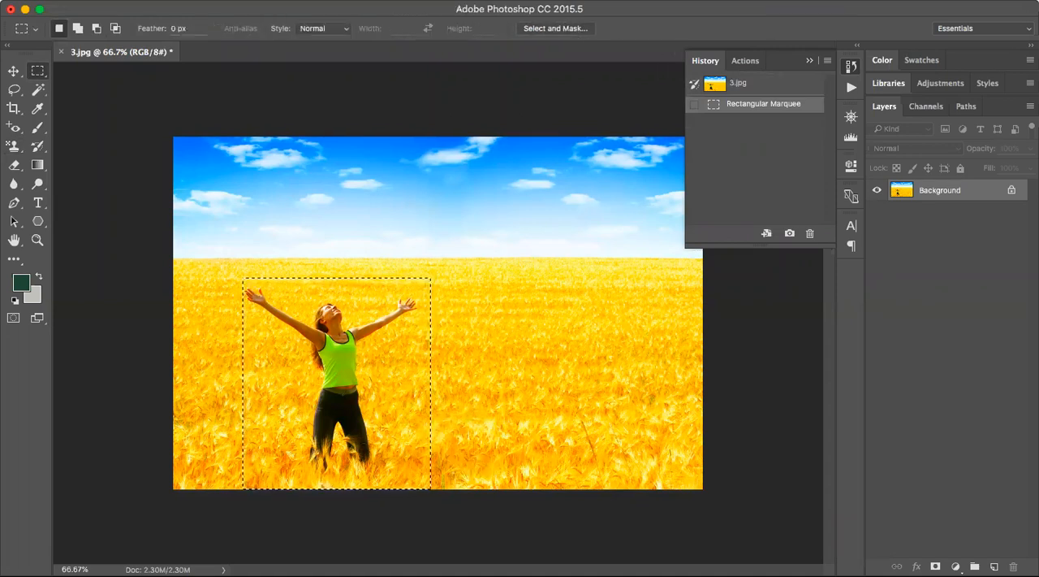
left_click(160, 1)
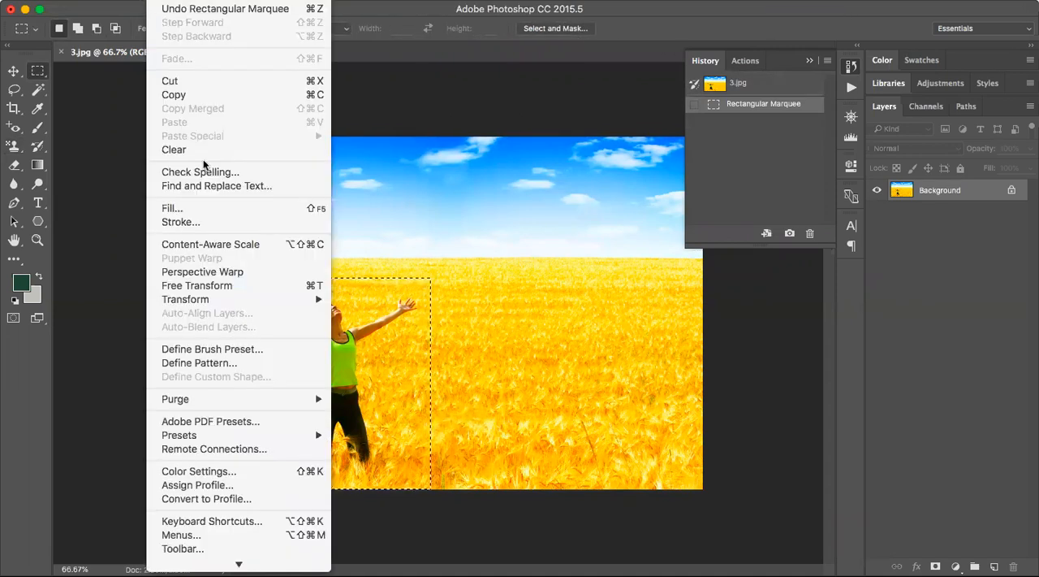
left_click(222, 368)
left_click(497, 270)
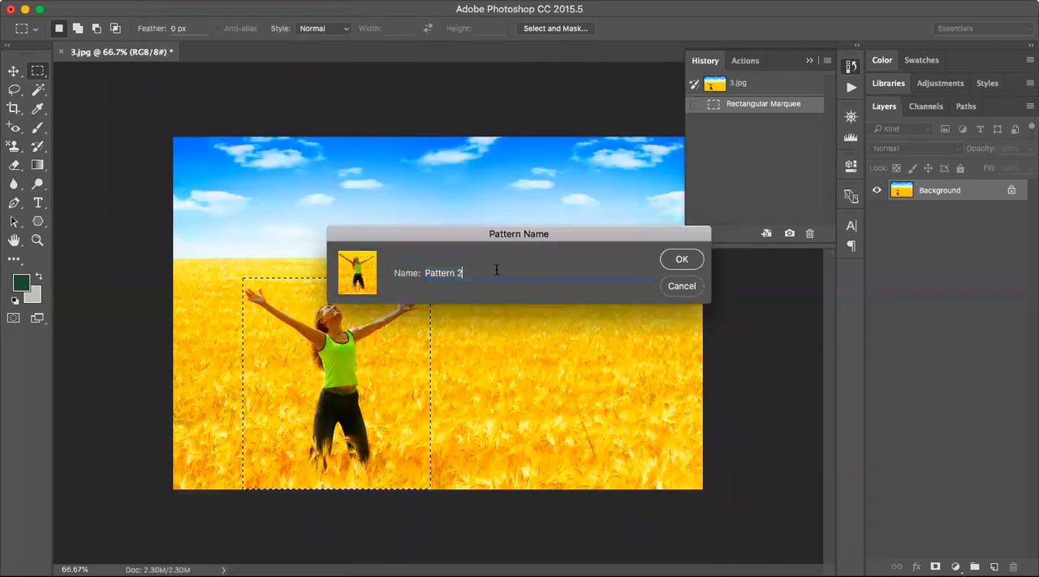
key("BackSpace")
key("BackSpace")
key("BackSpace")
key("BackSpace")
key("BackSpace")
key("BackSpace")
key("BackSpace")
key("BackSpace")
key("BackSpace")
type("Test")
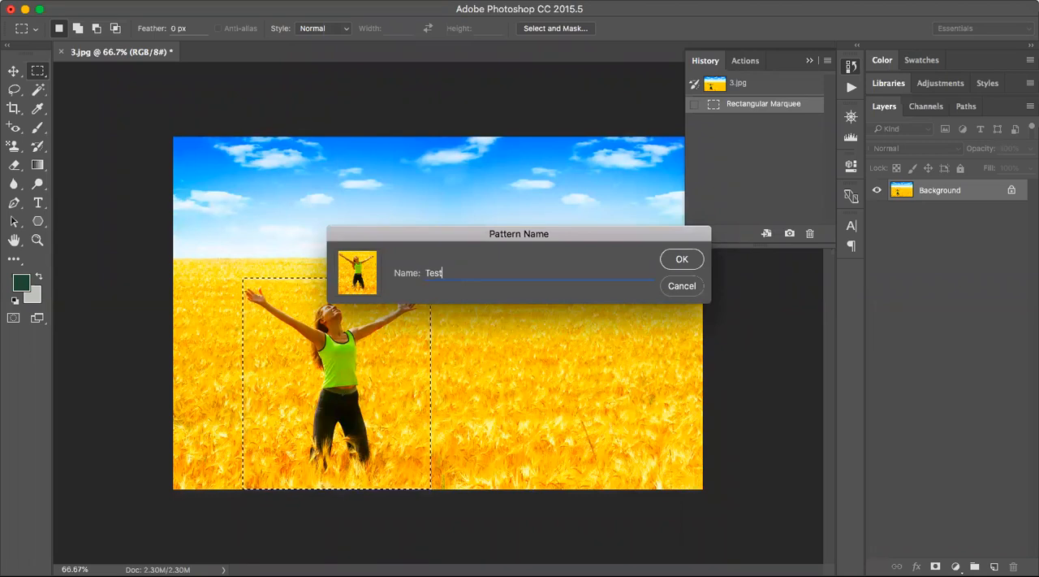
left_click(680, 262)
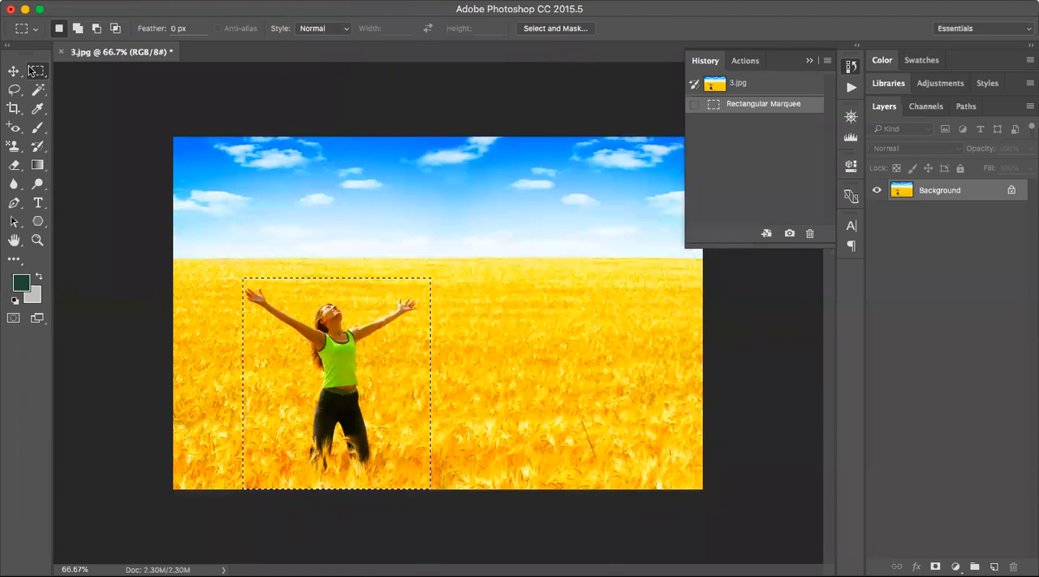
Select the whole photo and create a new blank document with the offered settings.
left_click_drag(159, 120, 926, 544)
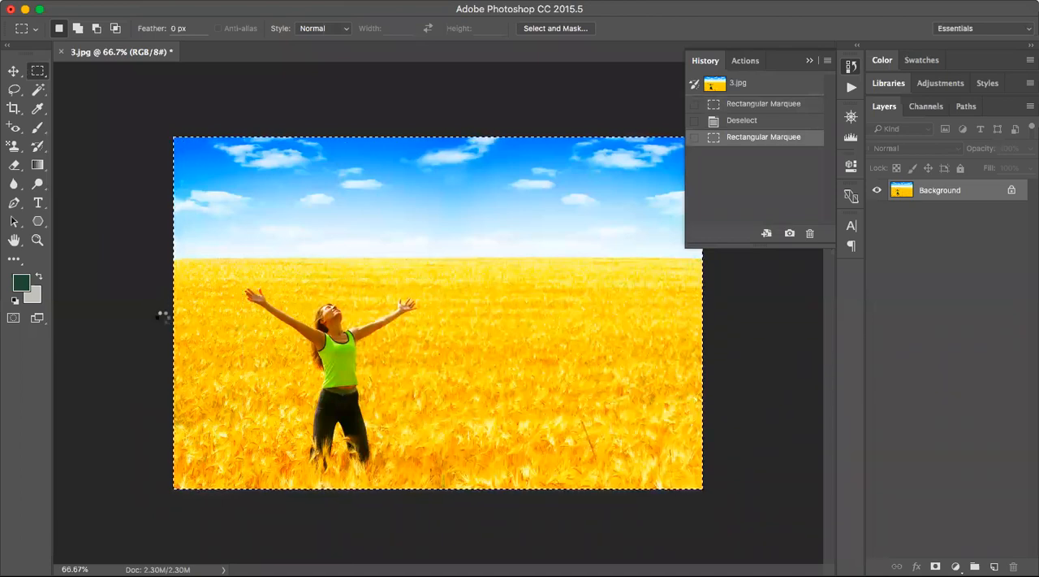
key("super+n")
key("Return")
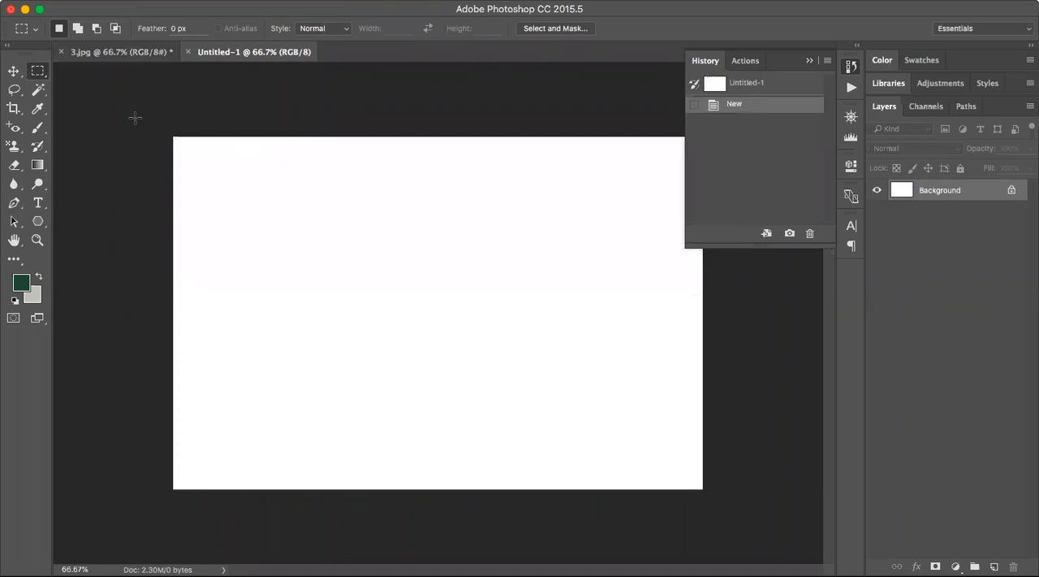
Stamp the new Test pattern into the upper-left part of the blank canvas with the Pattern Stamp tool and the 63 px brush.
left_click(12, 149)
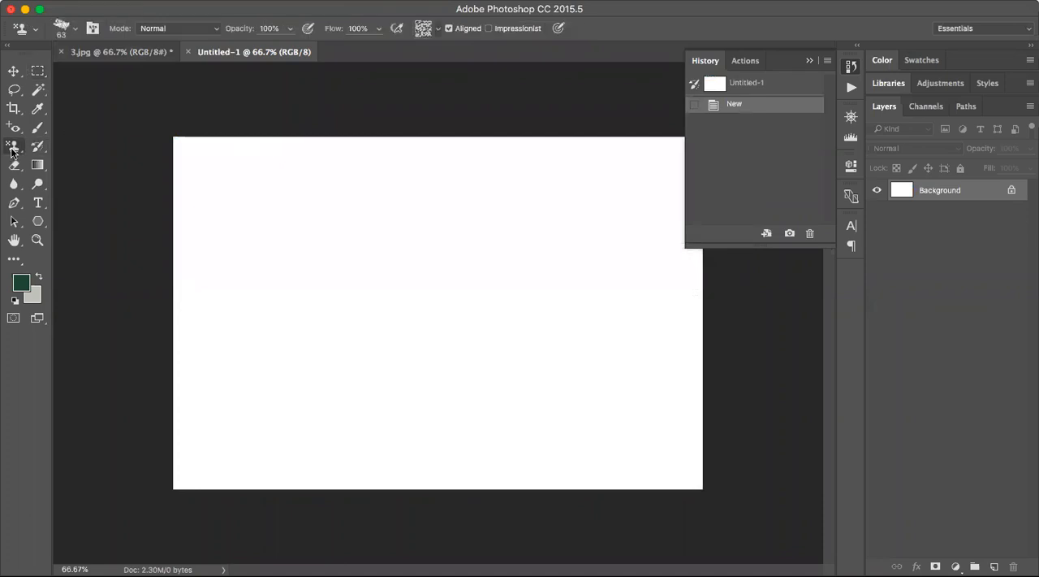
left_click(439, 29)
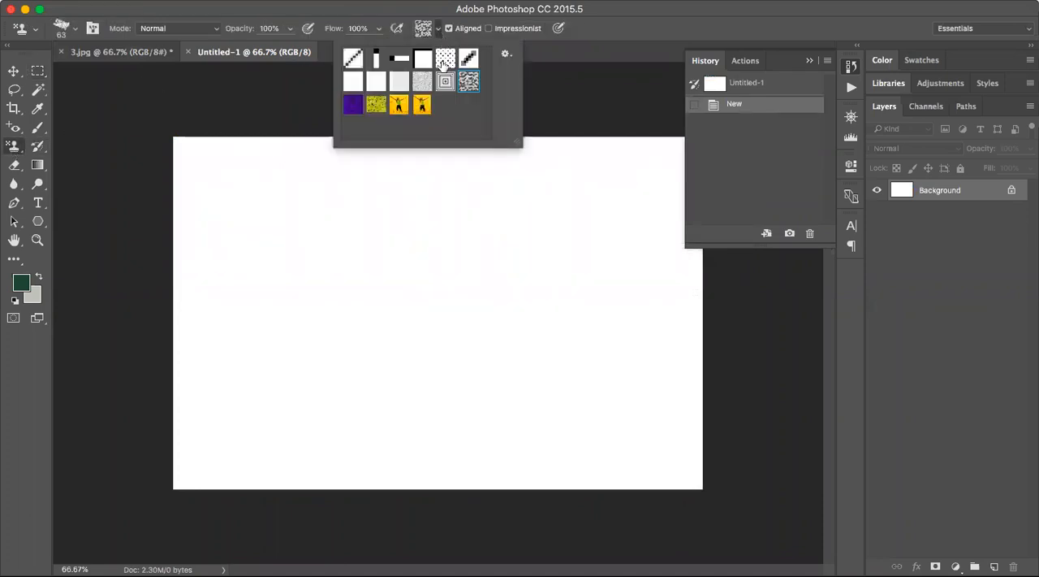
left_click(421, 106)
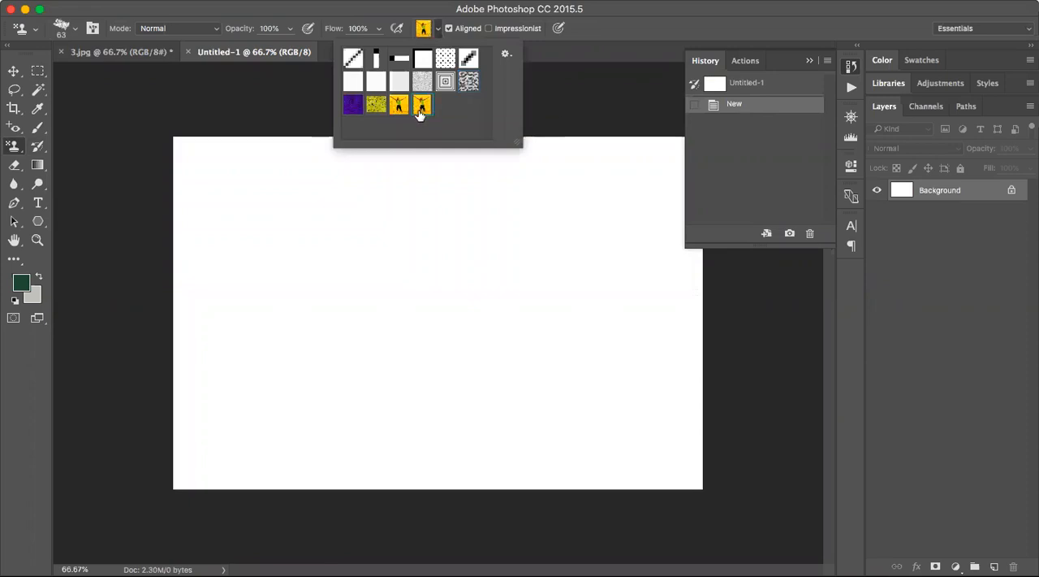
mouse_move(263, 276)
left_mouse_down()
mouse_move(272, 280)
mouse_move(333, 199)
mouse_move(244, 263)
mouse_move(221, 263)
mouse_move(276, 159)
mouse_move(209, 235)
mouse_move(220, 165)
mouse_move(184, 143)
mouse_move(236, 148)
mouse_move(284, 180)
mouse_move(339, 169)
mouse_move(302, 158)
mouse_move(294, 144)
mouse_move(253, 140)
mouse_move(337, 159)
mouse_move(256, 311)
mouse_move(208, 265)
mouse_move(180, 188)
mouse_move(212, 276)
mouse_move(341, 208)
mouse_move(273, 303)
mouse_move(276, 315)
left_mouse_up()
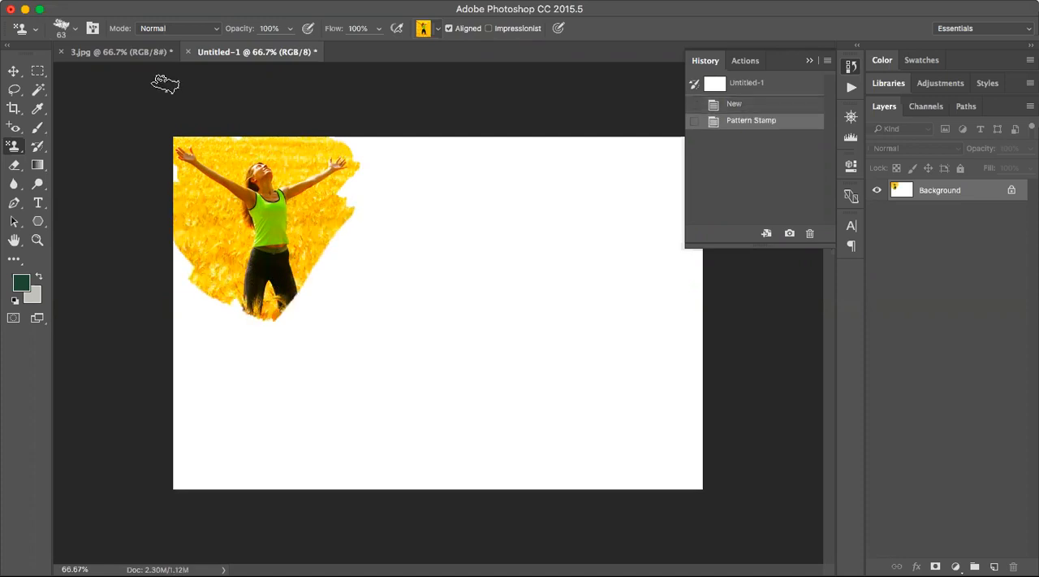
Choose the textured 90 px brush and stamp the woman pattern across the upper middle of the canvas.
left_click(76, 31)
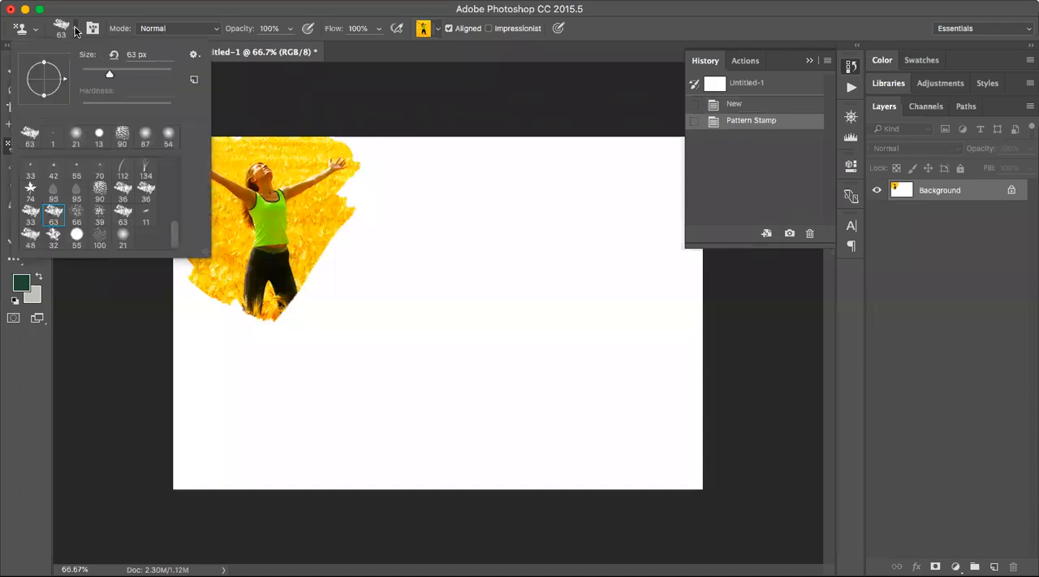
left_click(99, 192)
mouse_move(530, 246)
left_mouse_down()
mouse_move(579, 195)
mouse_move(472, 253)
mouse_move(567, 200)
mouse_move(491, 308)
mouse_move(597, 262)
mouse_move(463, 324)
mouse_move(490, 242)
mouse_move(418, 326)
mouse_move(385, 314)
mouse_move(452, 217)
mouse_move(346, 291)
mouse_move(487, 190)
mouse_move(373, 184)
mouse_move(412, 179)
mouse_move(384, 219)
mouse_move(523, 167)
mouse_move(548, 175)
mouse_move(550, 220)
left_mouse_up()
left_click_drag(383, 167, 369, 139)
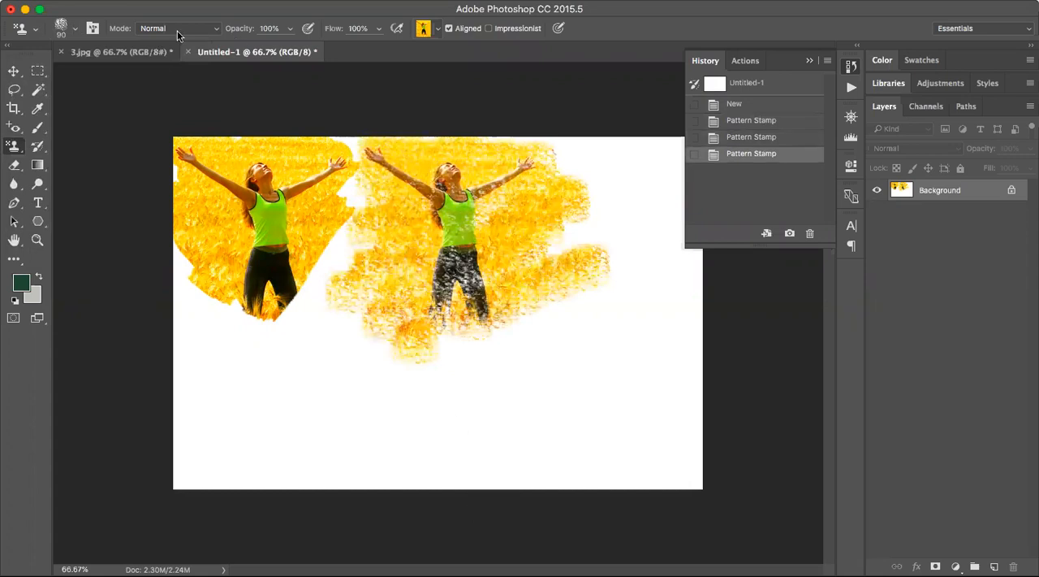
Choose the textured 39 px brush and stamp the woman pattern across the lower middle of the canvas.
left_click(76, 30)
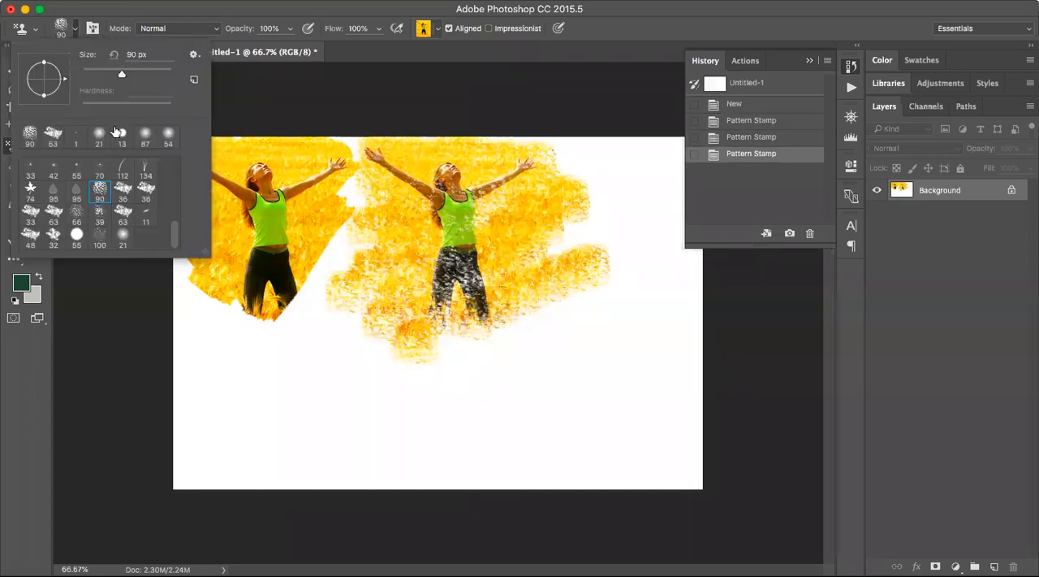
left_click(99, 216)
mouse_move(562, 359)
left_mouse_down()
mouse_move(511, 401)
mouse_move(521, 418)
mouse_move(620, 363)
mouse_move(571, 335)
mouse_move(446, 391)
mouse_move(559, 343)
mouse_move(443, 402)
mouse_move(461, 398)
mouse_move(412, 410)
mouse_move(459, 337)
mouse_move(348, 418)
mouse_move(486, 354)
mouse_move(432, 374)
mouse_move(401, 340)
mouse_move(370, 374)
mouse_move(360, 368)
mouse_move(368, 347)
mouse_move(486, 379)
left_mouse_up()
mouse_move(418, 413)
left_mouse_down()
mouse_move(525, 376)
mouse_move(502, 408)
mouse_move(422, 423)
mouse_move(479, 446)
mouse_move(461, 427)
left_mouse_up()
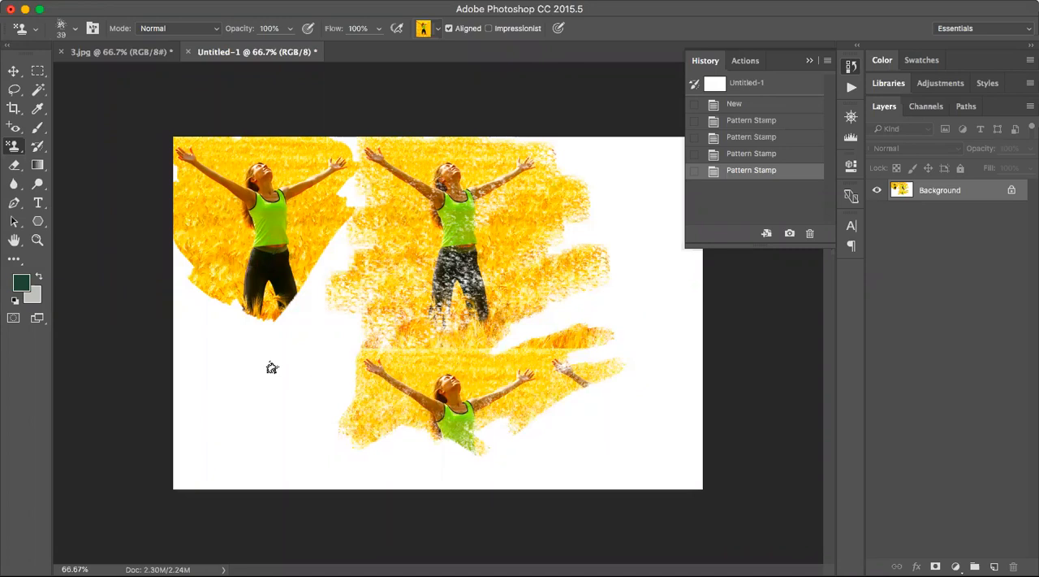
Choose the 112 px grass brush and stamp the woman pattern into the canvas's lower-left area.
left_click(73, 33)
scroll(122, 203, "up", 3)
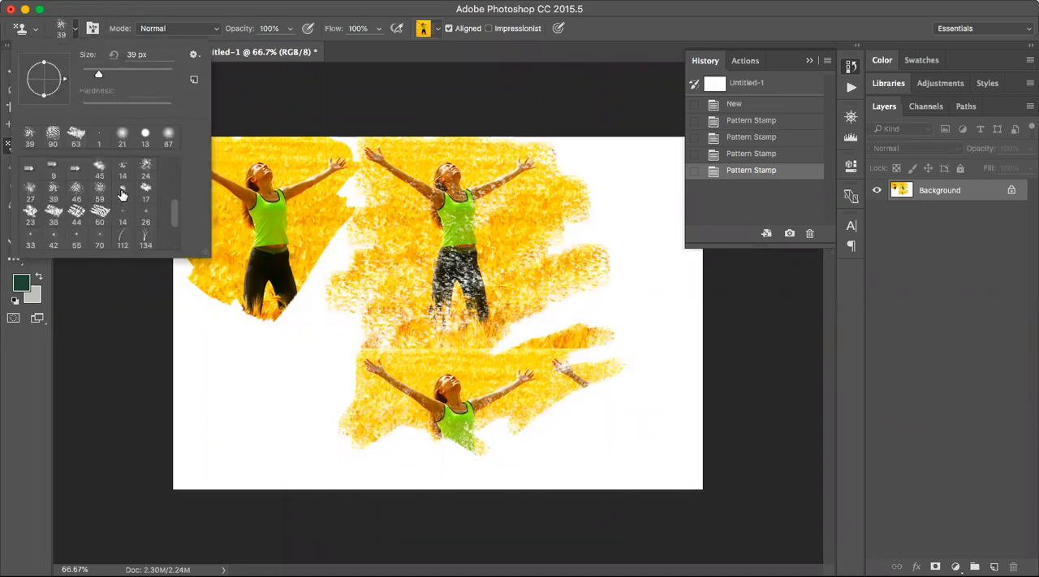
scroll(126, 212, "down", 1)
left_click(123, 212)
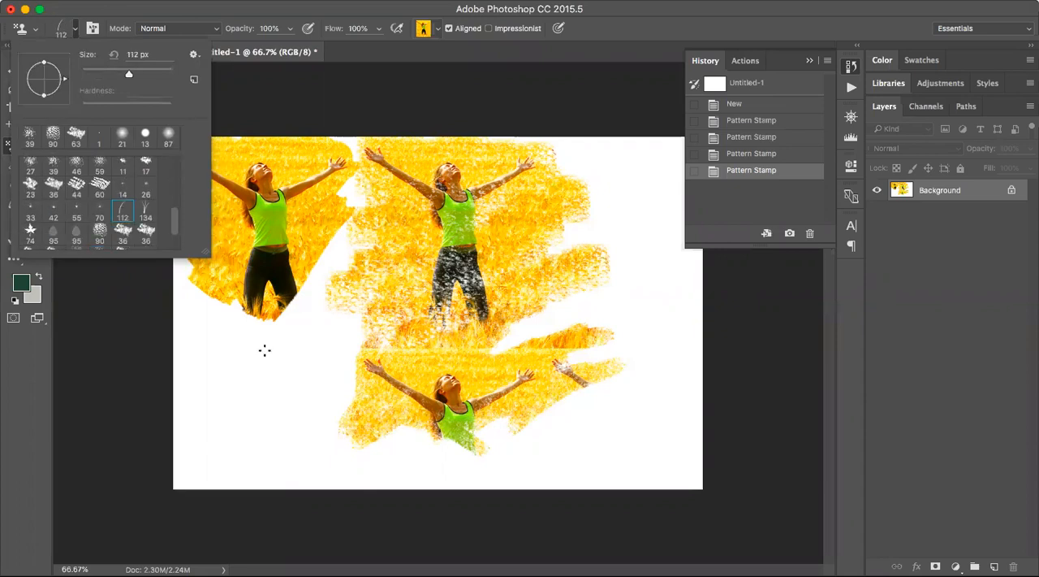
mouse_move(265, 350)
left_mouse_down()
mouse_move(226, 397)
mouse_move(233, 409)
mouse_move(271, 422)
mouse_move(327, 418)
mouse_move(276, 453)
mouse_move(198, 370)
mouse_move(283, 333)
mouse_move(325, 359)
mouse_move(315, 429)
mouse_move(376, 435)
mouse_move(313, 453)
mouse_move(278, 442)
left_mouse_up()
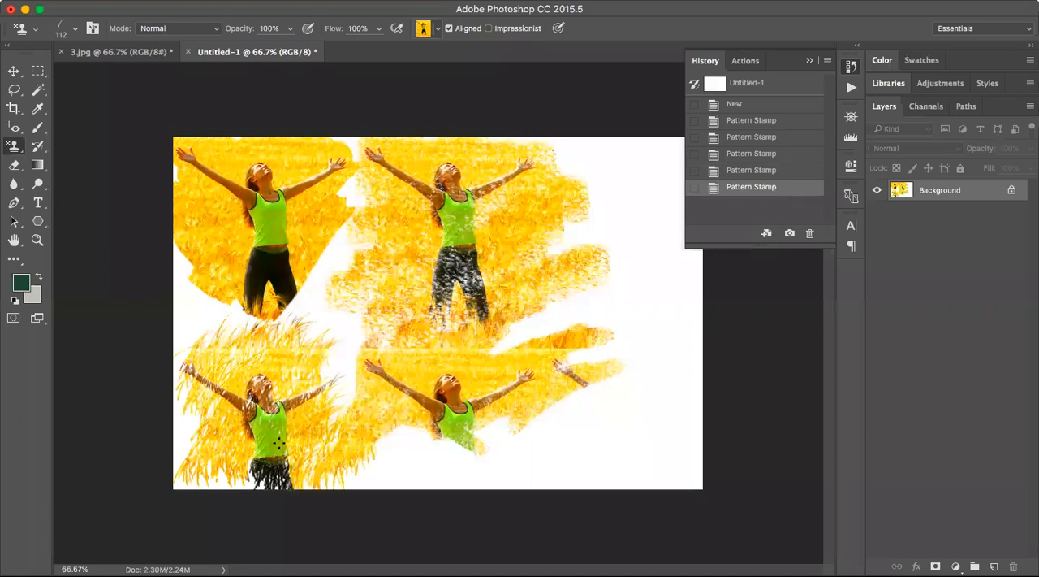
Choose the drop-shaped 95 px brush and stamp the woman pattern along the upper-right part of the canvas.
left_click(76, 36)
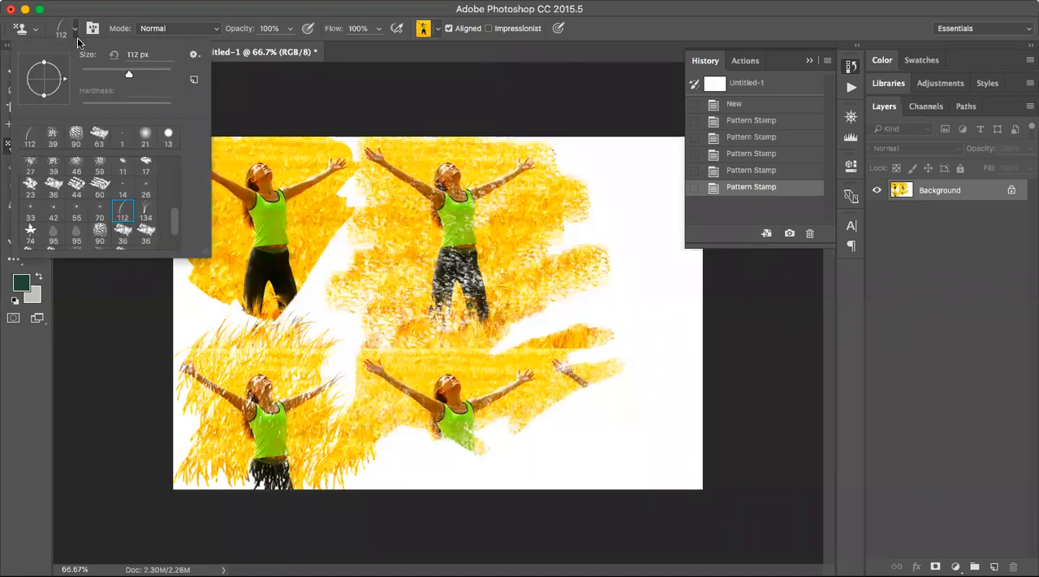
left_click(78, 235)
mouse_move(617, 312)
left_mouse_down()
mouse_move(582, 349)
mouse_move(601, 400)
mouse_move(657, 299)
mouse_move(626, 255)
mouse_move(654, 300)
mouse_move(607, 389)
mouse_move(597, 379)
mouse_move(619, 254)
mouse_move(610, 281)
mouse_move(661, 238)
mouse_move(606, 244)
mouse_move(628, 152)
mouse_move(594, 183)
mouse_move(587, 252)
left_mouse_up()
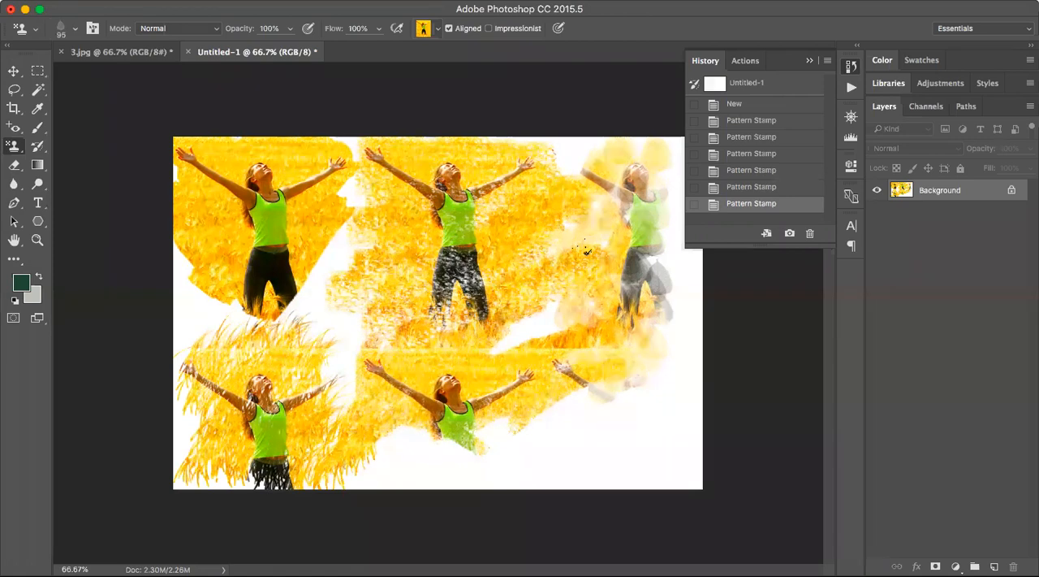
right_click(11, 153)
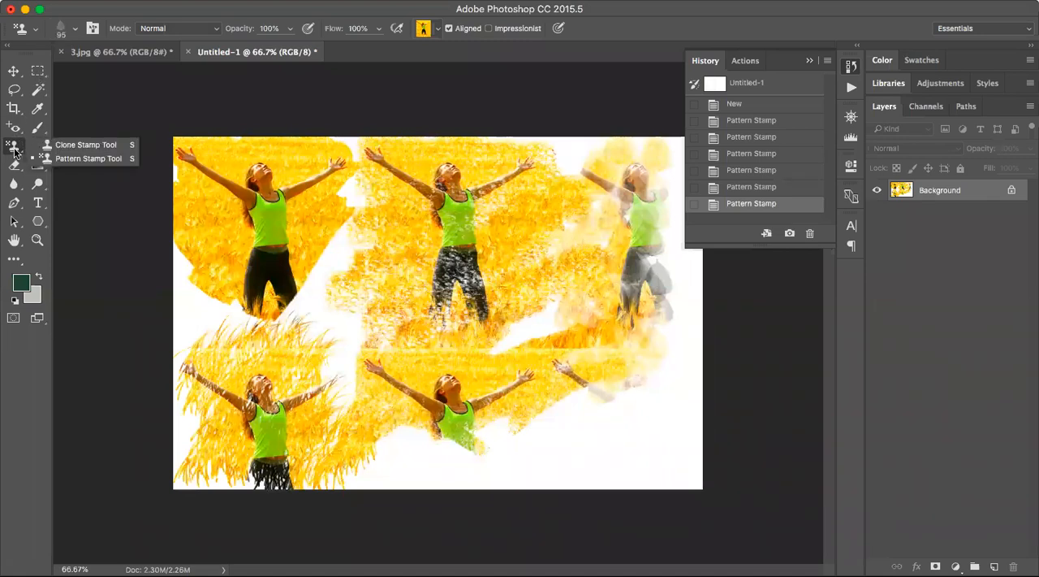
Activate the History Brush tool and close the Untitled-1 pattern document without saving its changes.
left_click(82, 158)
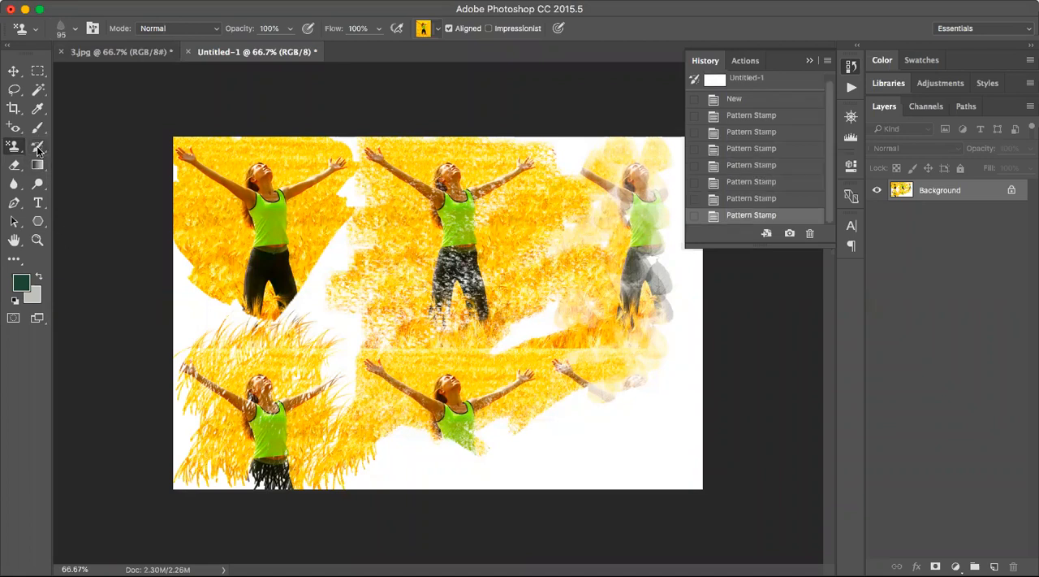
left_click(39, 149)
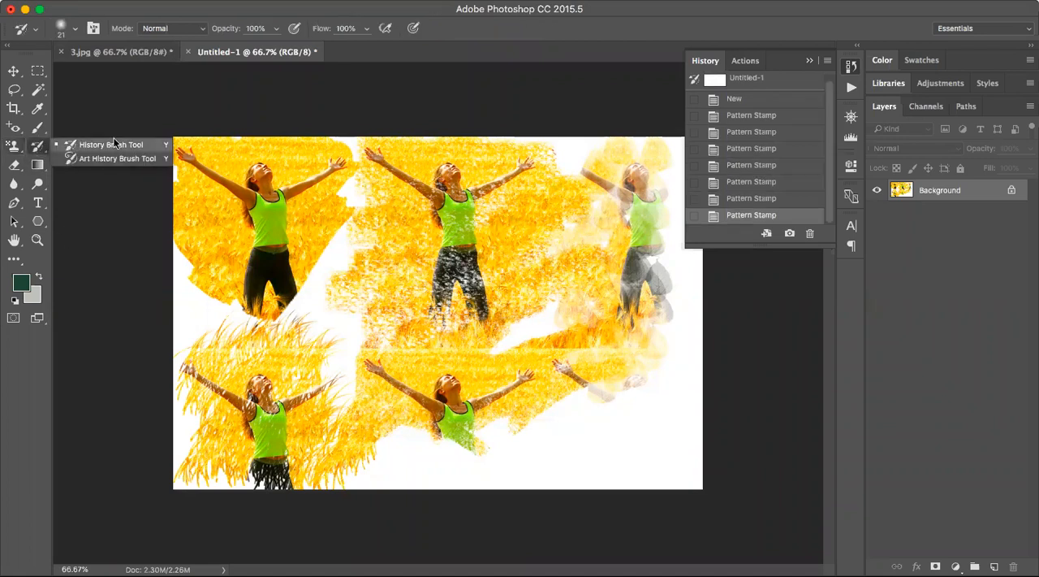
left_click(809, 61)
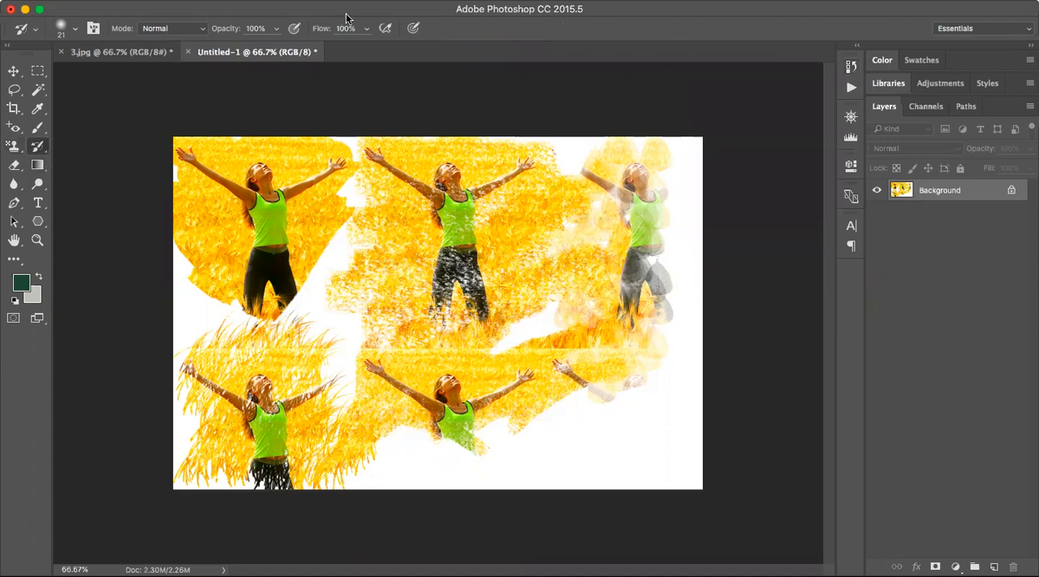
left_click(187, 51)
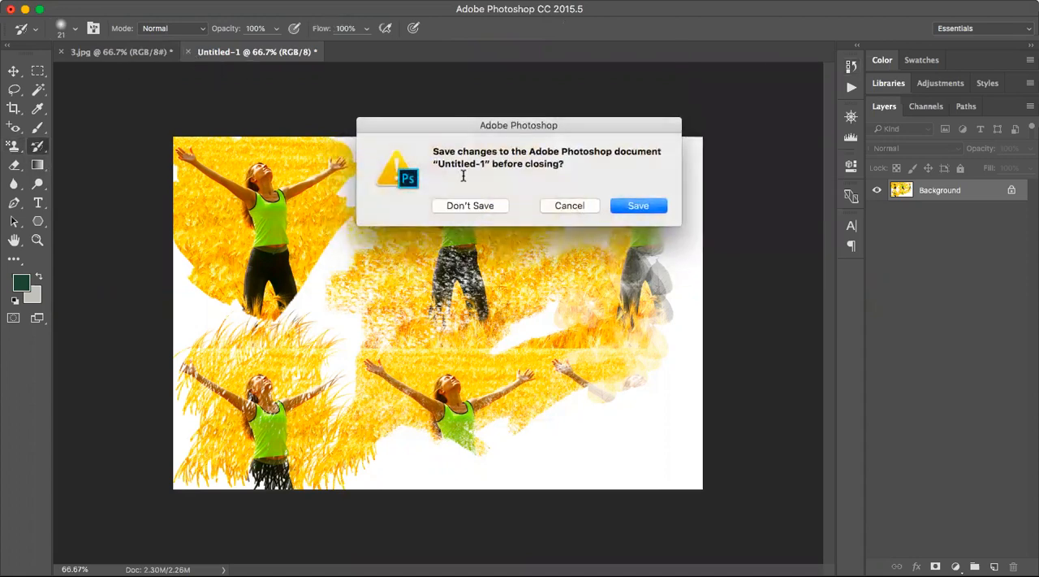
left_click(458, 205)
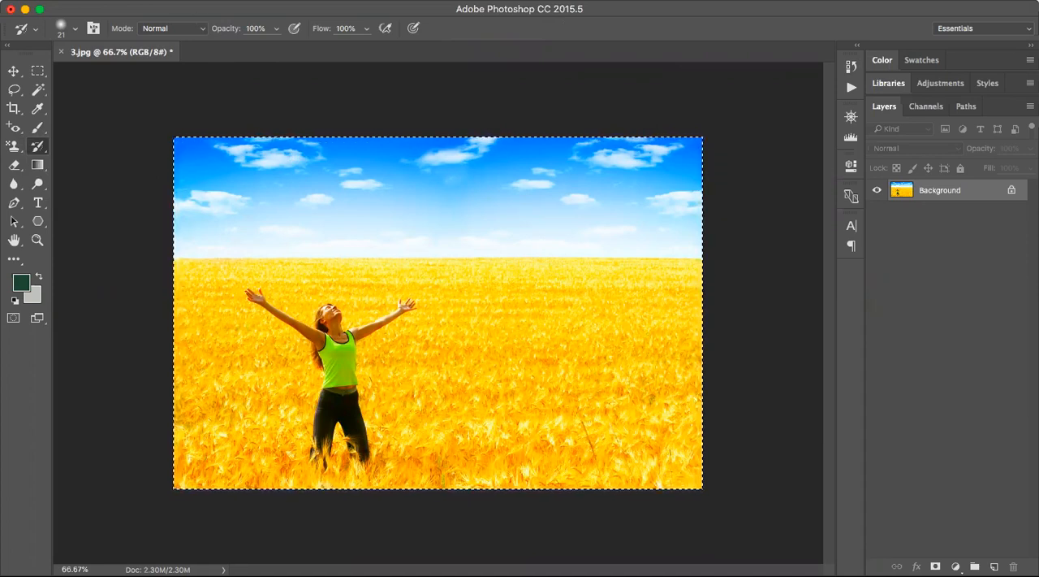
Desaturate the wheat field photo in 3.jpg to turn it black and white.
left_click(128, 0)
mouse_move(208, 5)
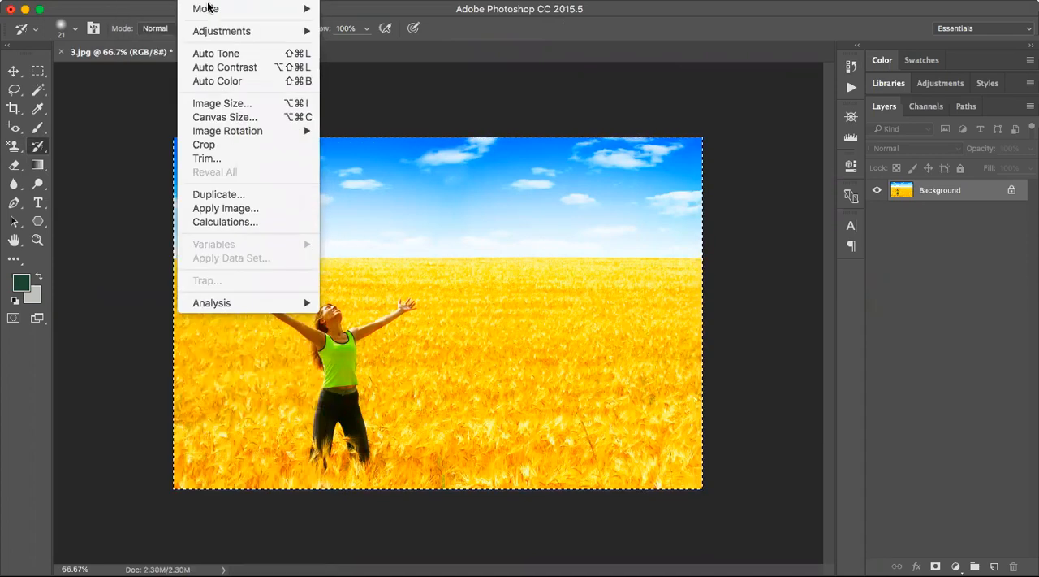
mouse_move(249, 33)
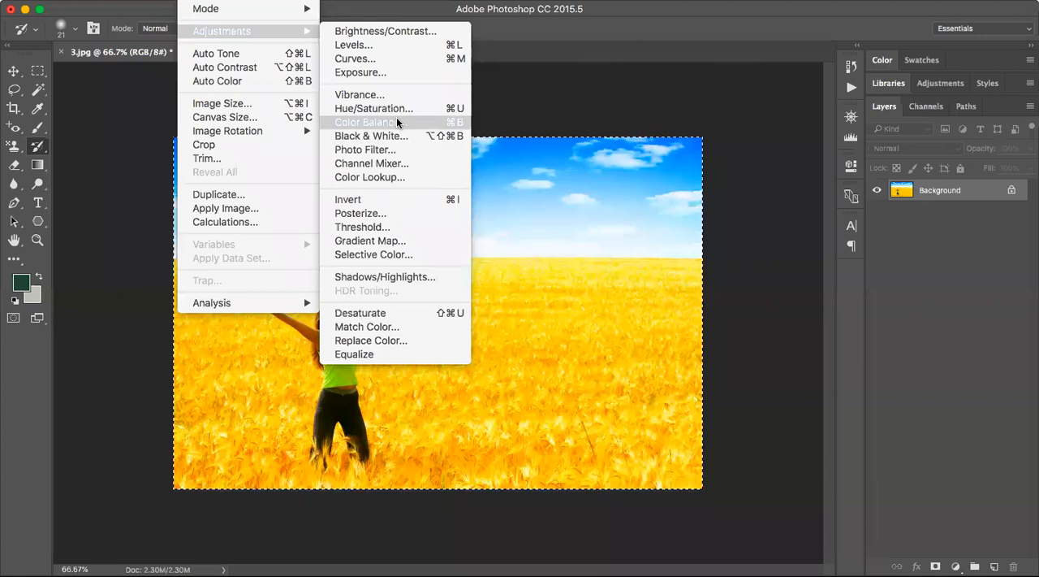
left_click(370, 312)
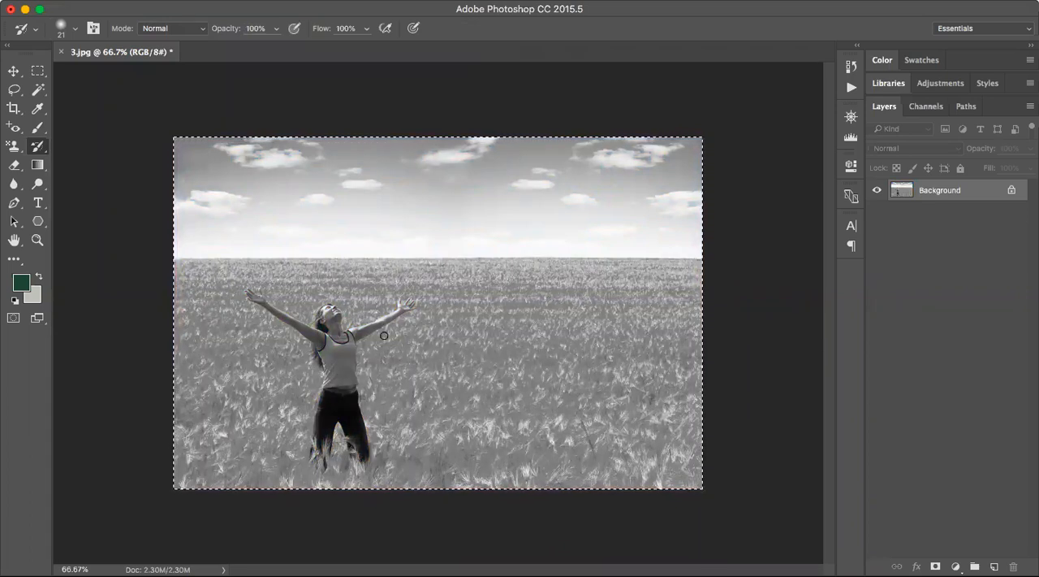
Paint over the woman's tank top with the 21 px History Brush to restore its green colour.
right_click(41, 148)
left_click(82, 144)
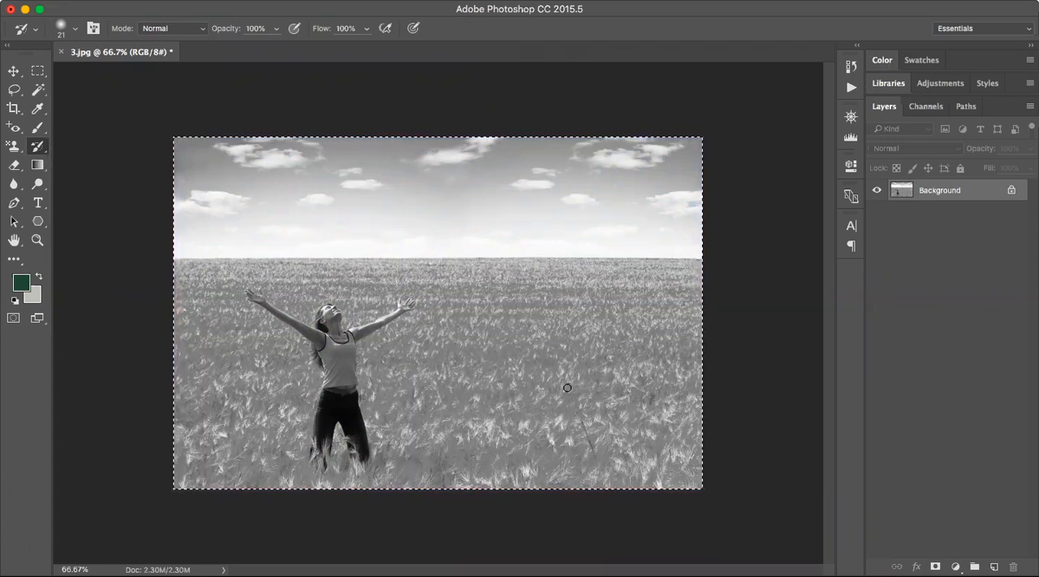
key("z")
left_click(58, 30)
left_click(328, 373)
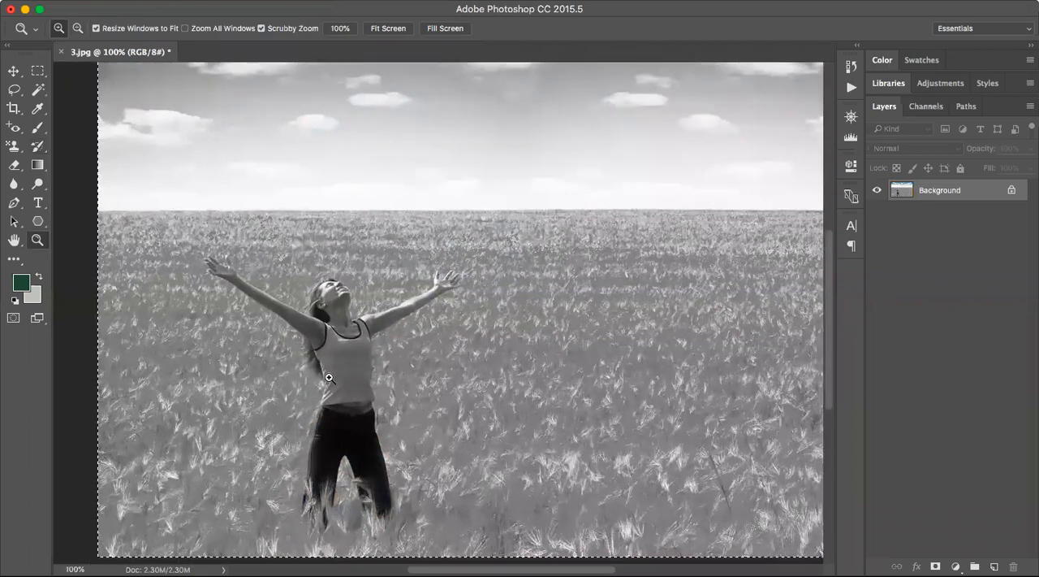
left_click(329, 378)
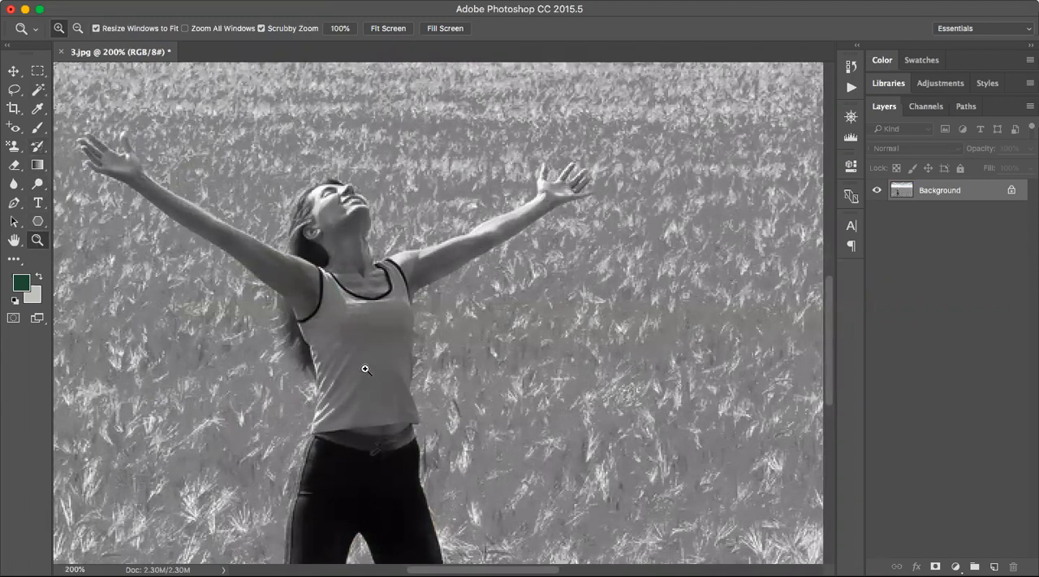
left_click(38, 146)
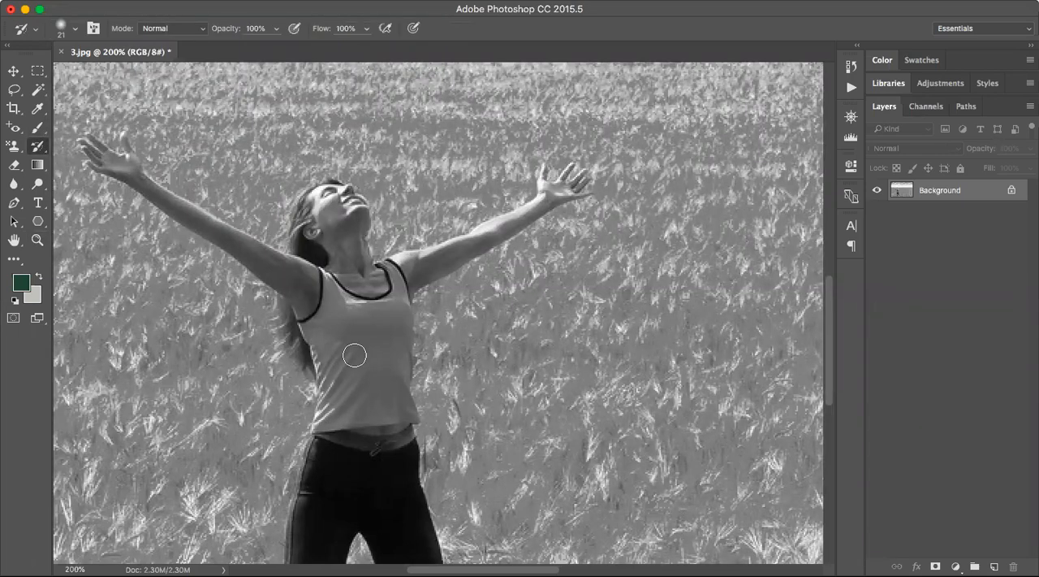
mouse_move(355, 355)
left_mouse_down()
mouse_move(363, 389)
mouse_move(363, 355)
mouse_move(347, 341)
mouse_move(345, 400)
mouse_move(331, 356)
mouse_move(331, 413)
mouse_move(343, 405)
mouse_move(325, 419)
mouse_move(402, 406)
mouse_move(393, 361)
mouse_move(378, 382)
mouse_move(369, 345)
mouse_move(400, 351)
mouse_move(398, 309)
mouse_move(384, 327)
mouse_move(351, 330)
mouse_move(389, 318)
mouse_move(339, 319)
mouse_move(329, 352)
mouse_move(312, 333)
mouse_move(330, 318)
mouse_move(395, 316)
mouse_move(405, 298)
mouse_move(389, 380)
mouse_move(413, 413)
left_mouse_up()
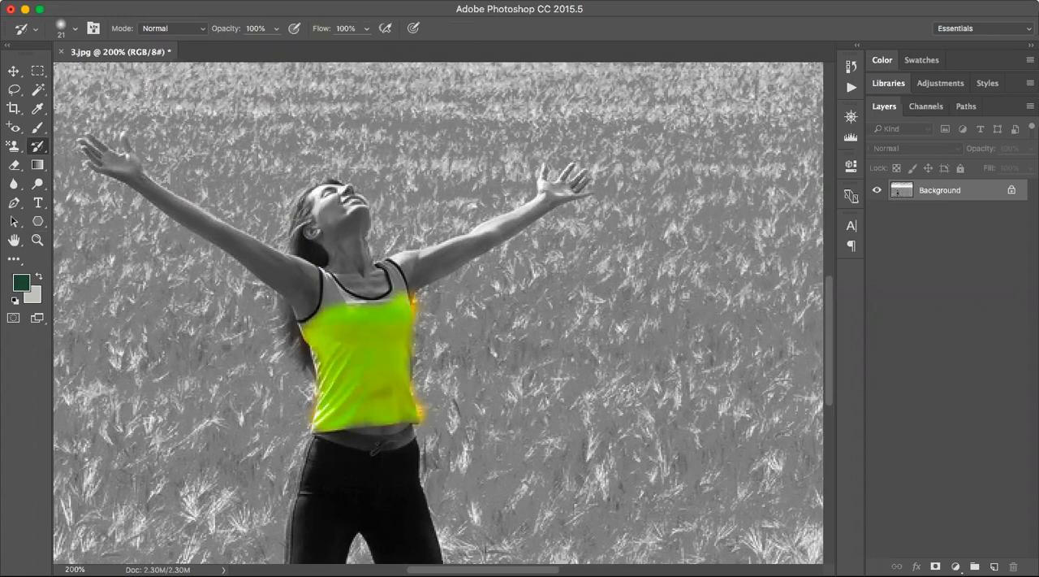
Reduce the History Brush size to 9 px and restore the colour of the tank top's shoulder straps.
left_click(76, 29)
left_click_drag(93, 77, 90, 77)
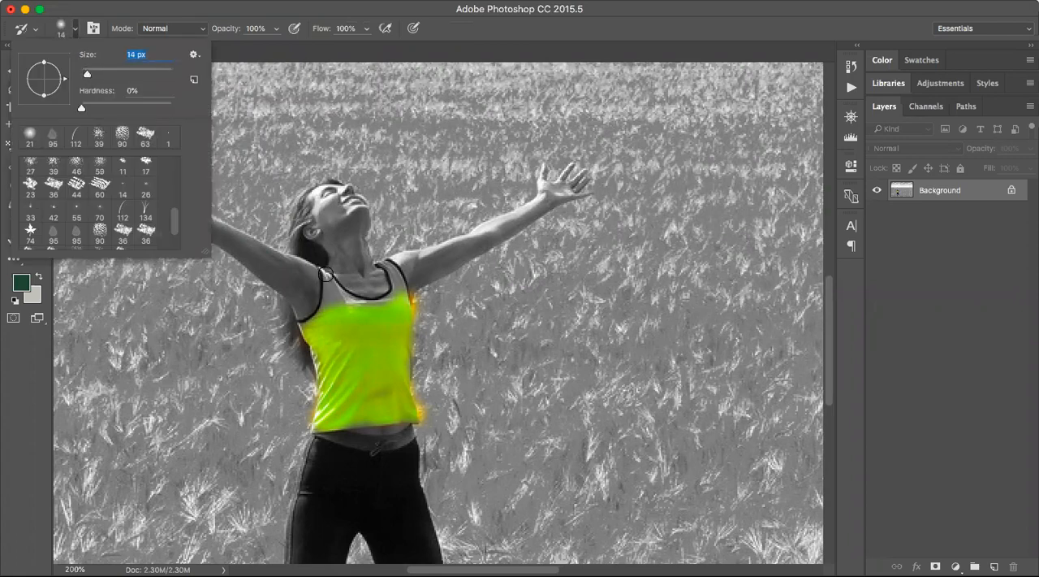
left_click_drag(88, 78, 85, 77)
key("Return")
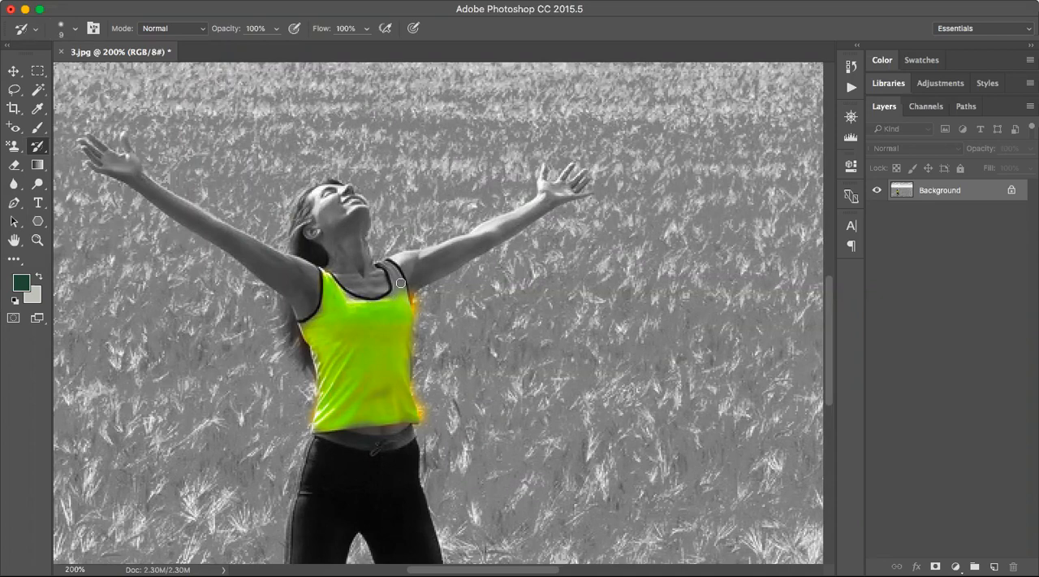
left_click_drag(387, 263, 402, 290)
Revert the photo to its original 3.jpg snapshot in the history.
key("z")
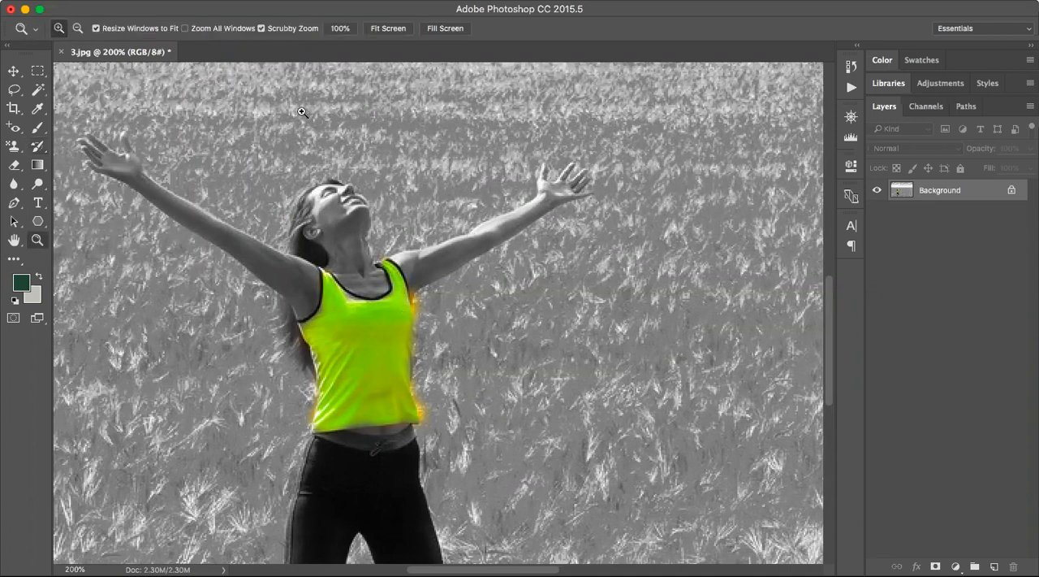
left_click(255, 204, "alt")
left_click(528, 411, "alt")
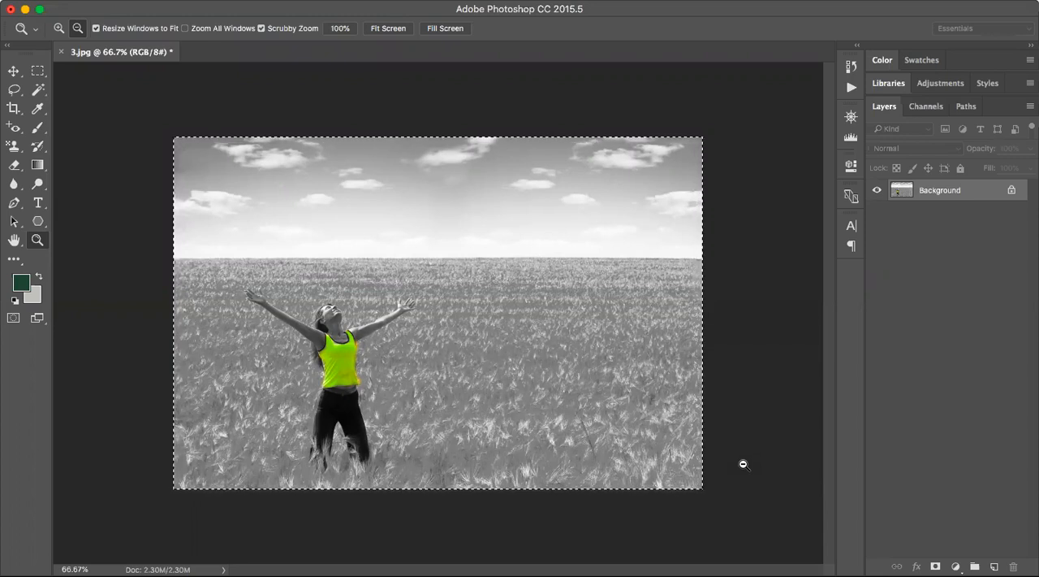
left_click(851, 66)
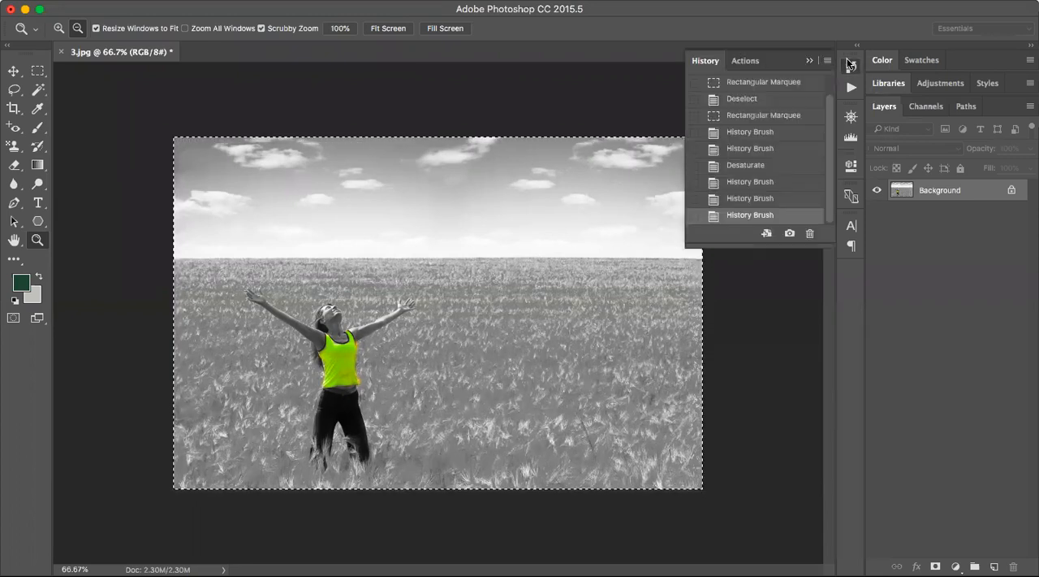
left_click(758, 92)
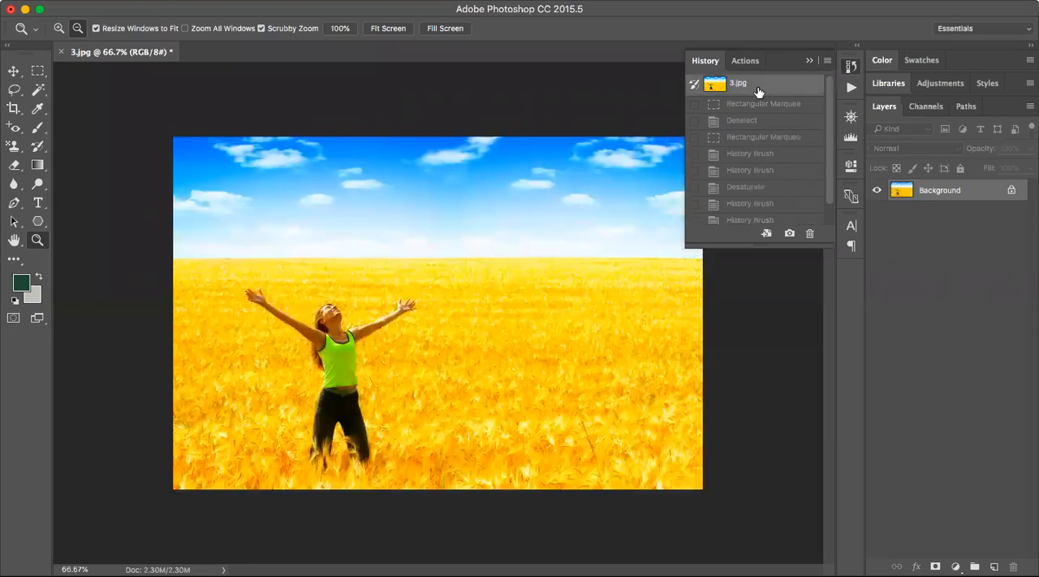
left_click(186, 107)
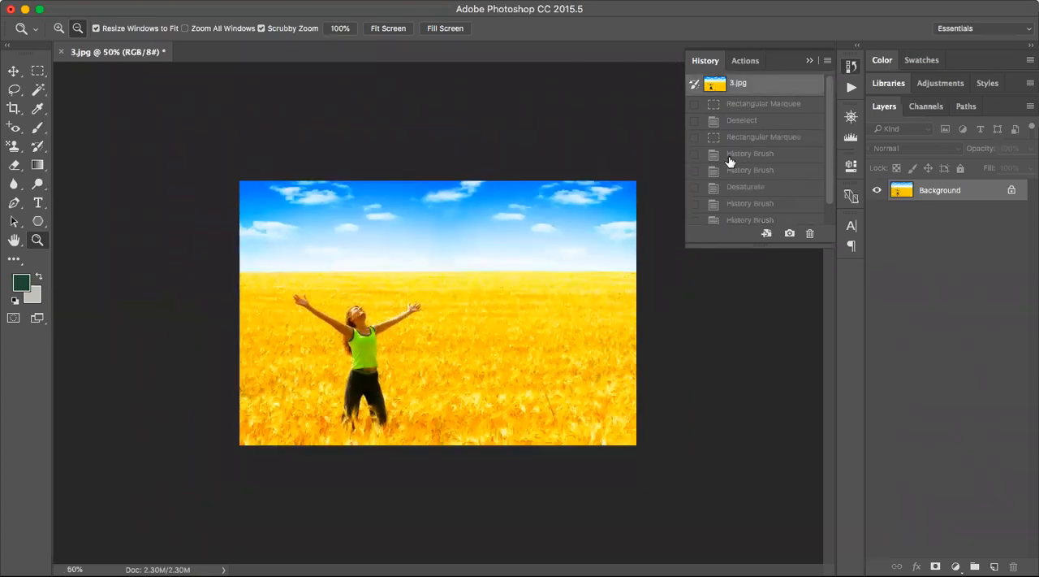
left_click(58, 31)
left_click(376, 298)
left_click(376, 298)
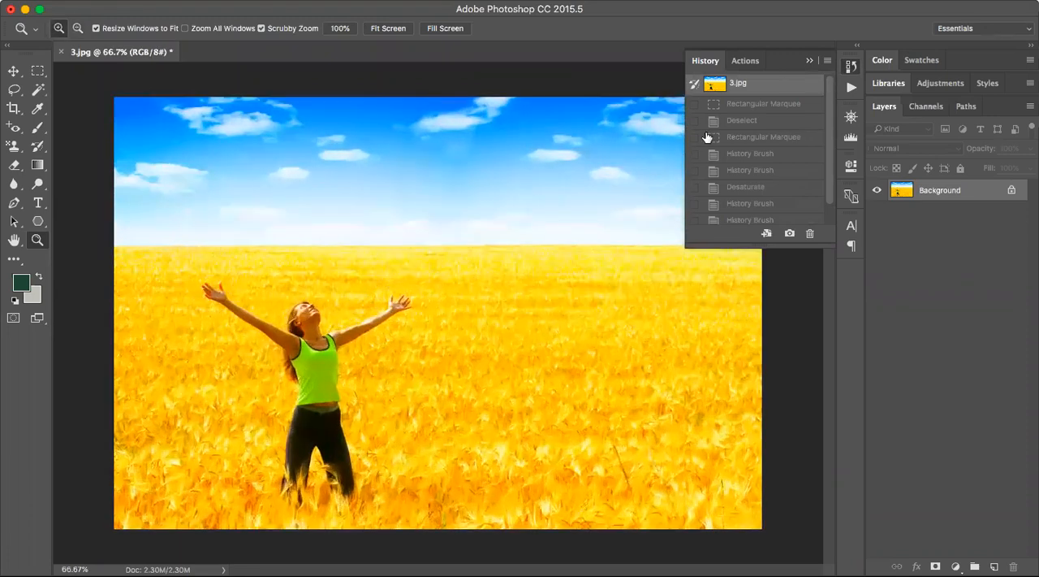
left_click(77, 27)
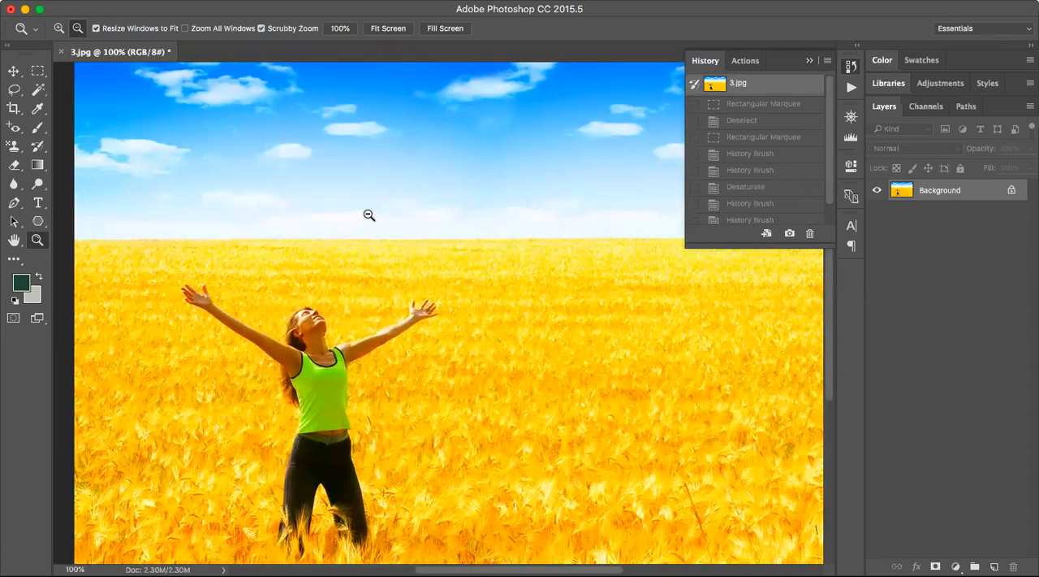
left_click(370, 214)
left_click(809, 61)
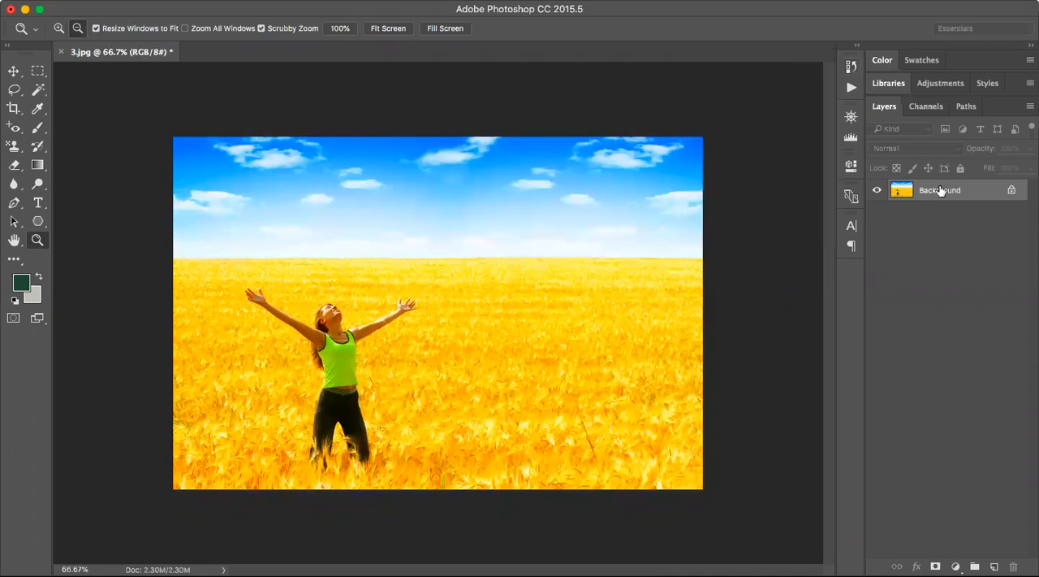
Convert the locked Background into a regular layer named Layer 0 with Normal mode and 100% opacity.
right_click(933, 194)
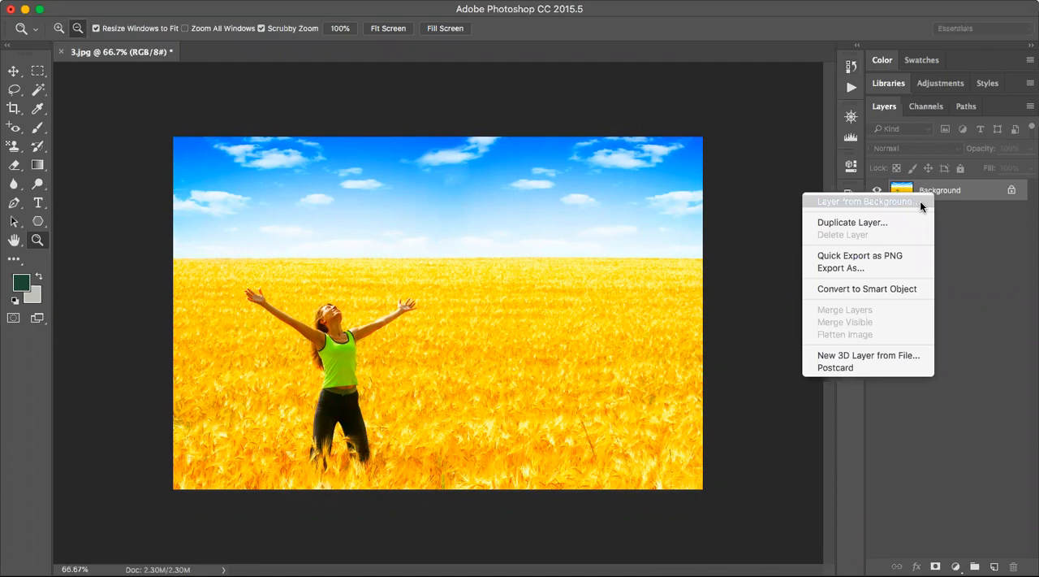
left_click(920, 202)
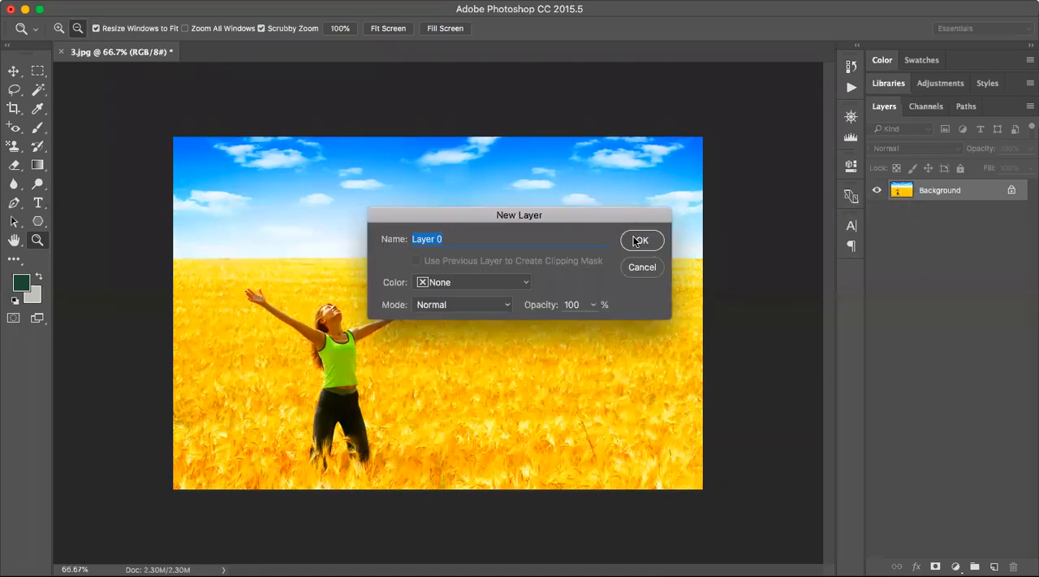
left_click(638, 240)
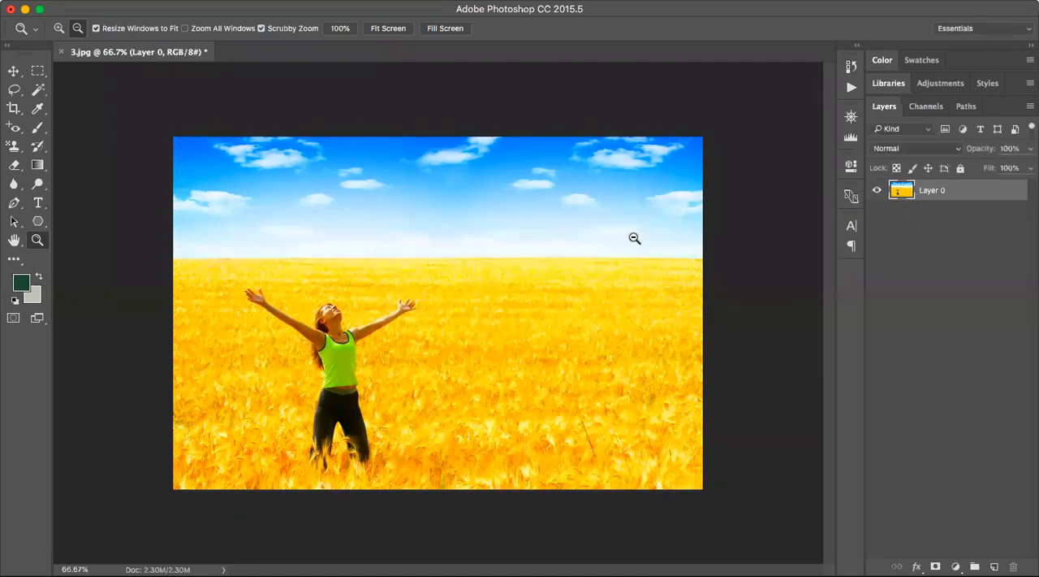
Select the entire photo on Layer 0 with a rectangular marquee.
right_click(926, 197)
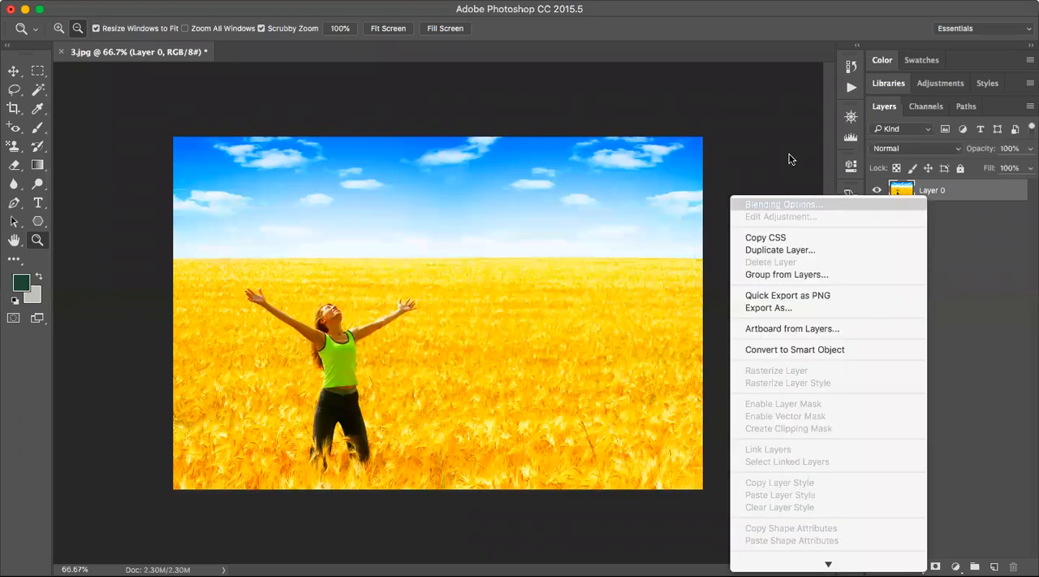
left_click(114, 100)
left_click(38, 74)
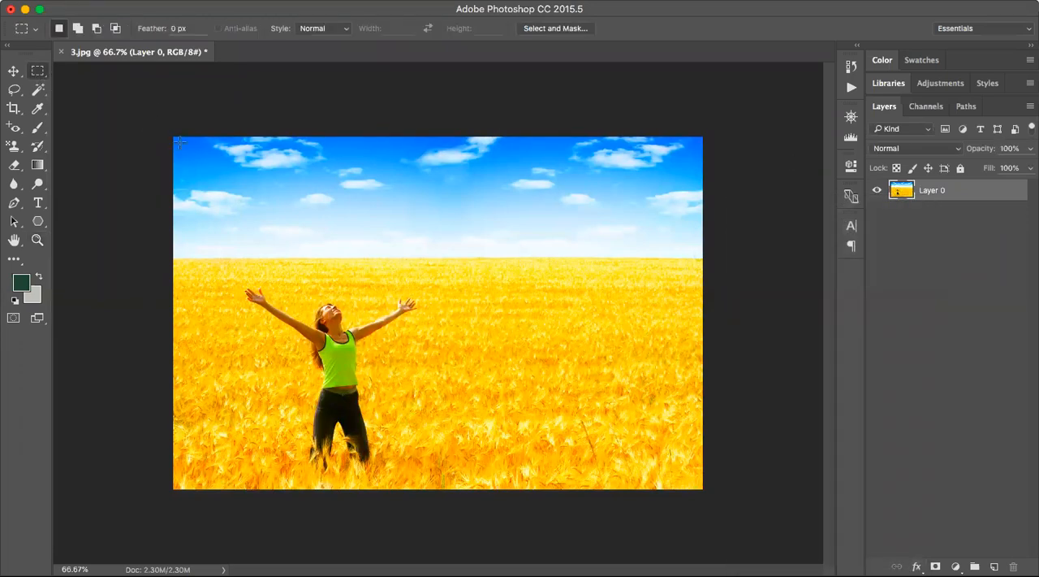
left_click_drag(156, 120, 874, 567)
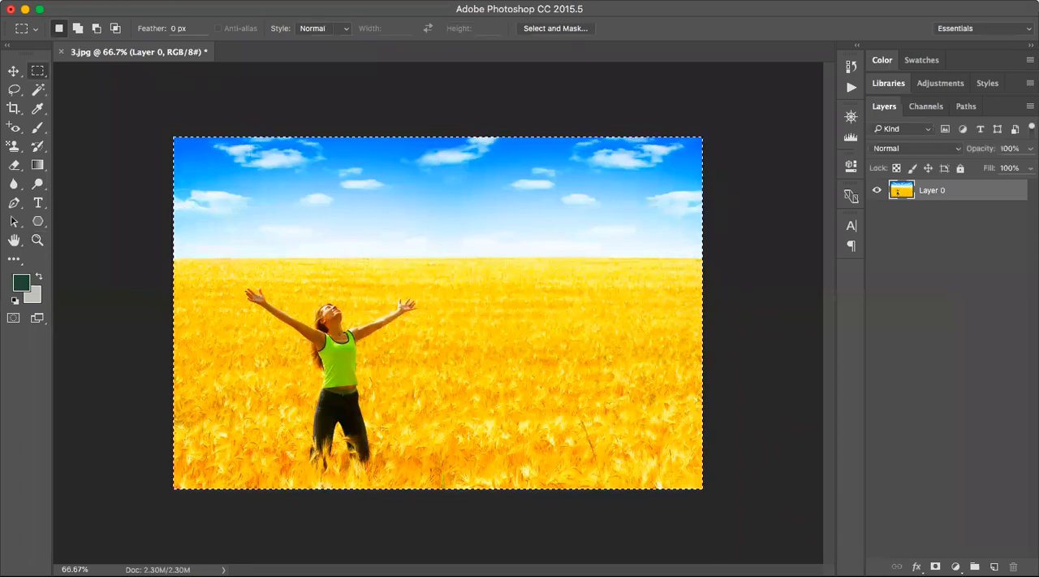
right_click(944, 180)
left_click(1029, 278)
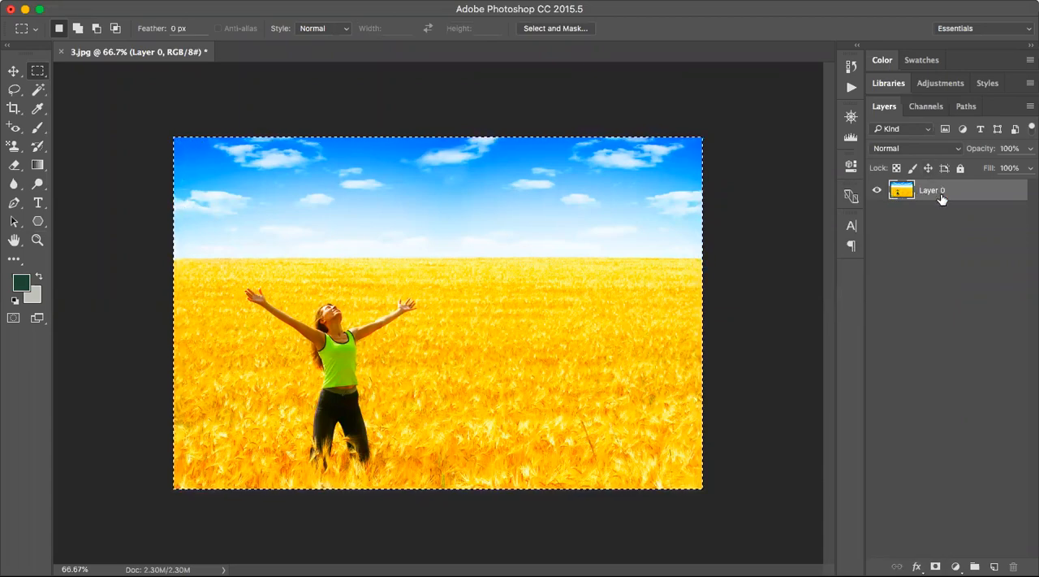
left_click(880, 192)
left_click(880, 193)
left_click(879, 192)
left_click(880, 192)
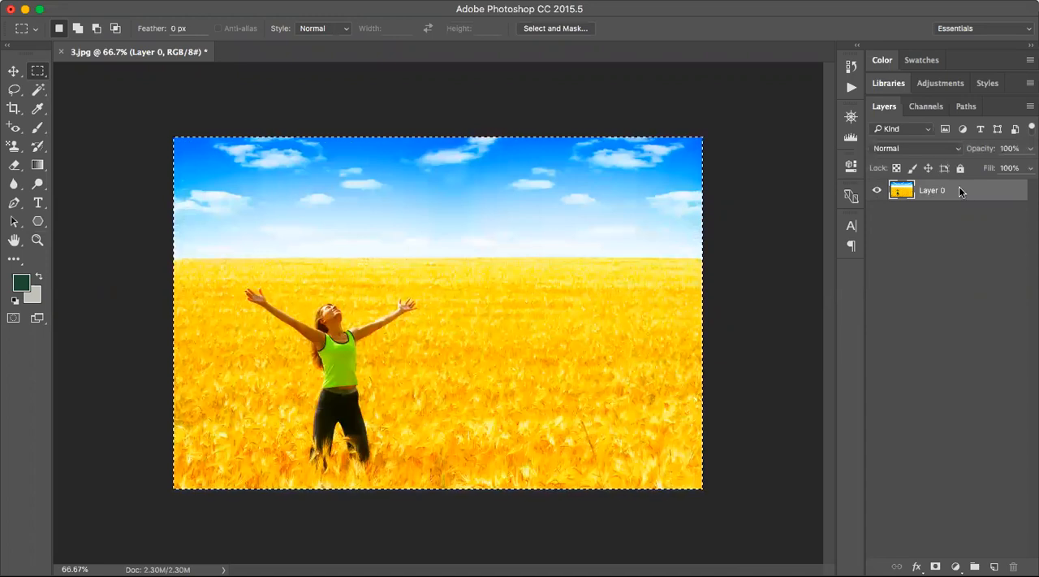
right_click(960, 190)
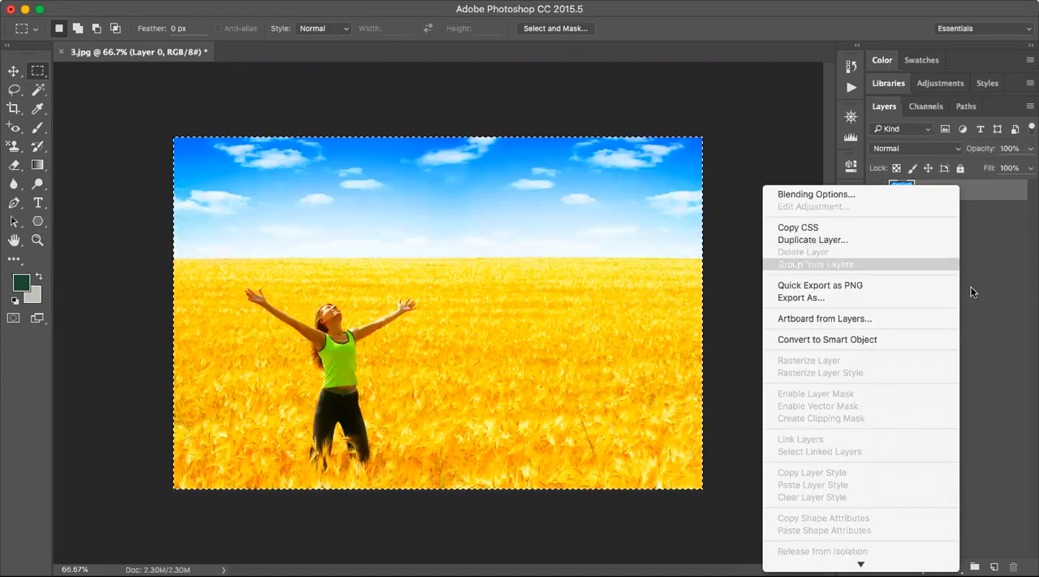
left_click(911, 194)
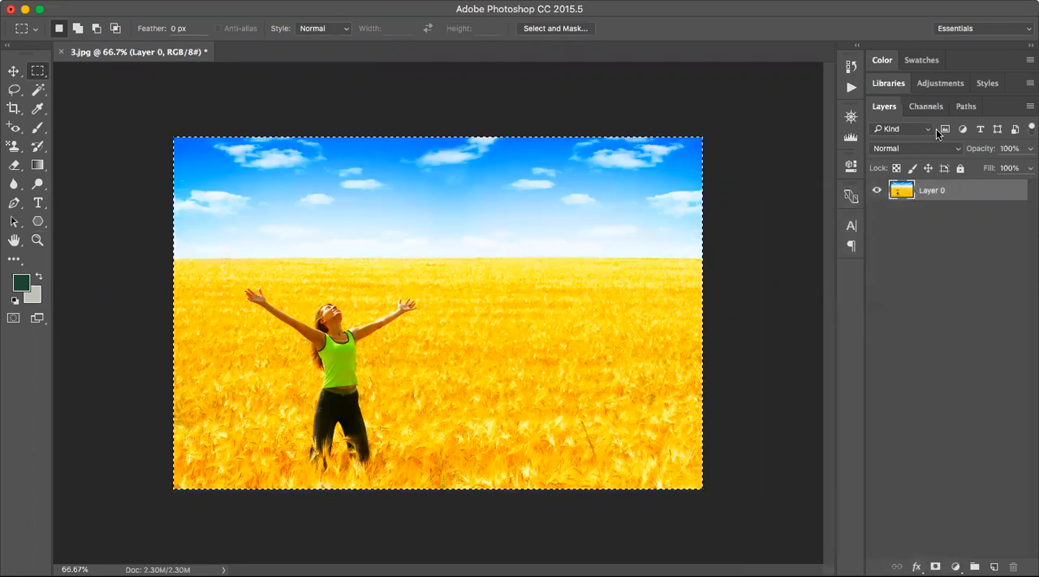
Duplicate Layer 0 within the 3.jpg document as Layer 0 copy.
right_click(933, 195)
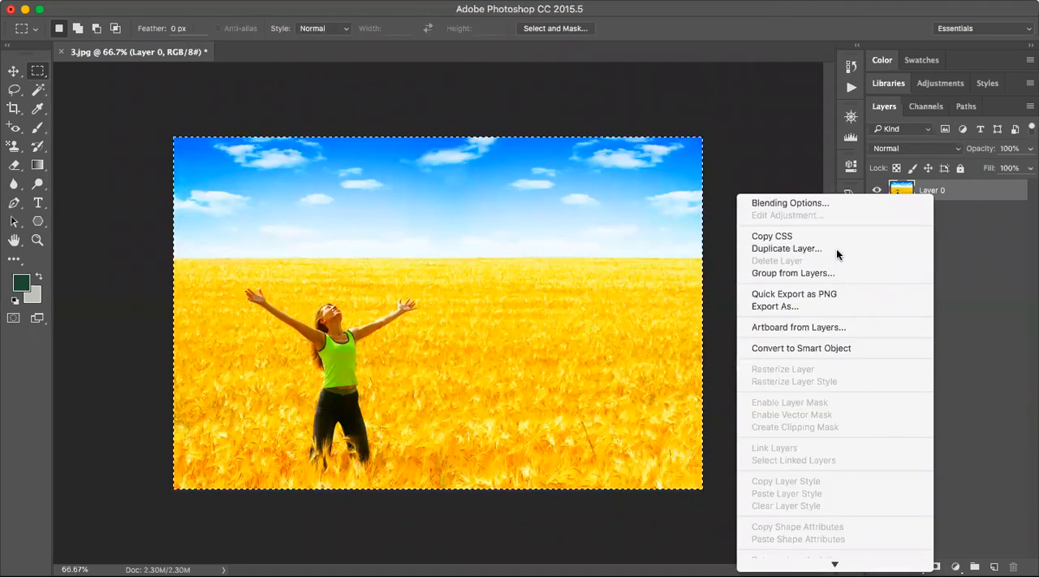
left_click(837, 247)
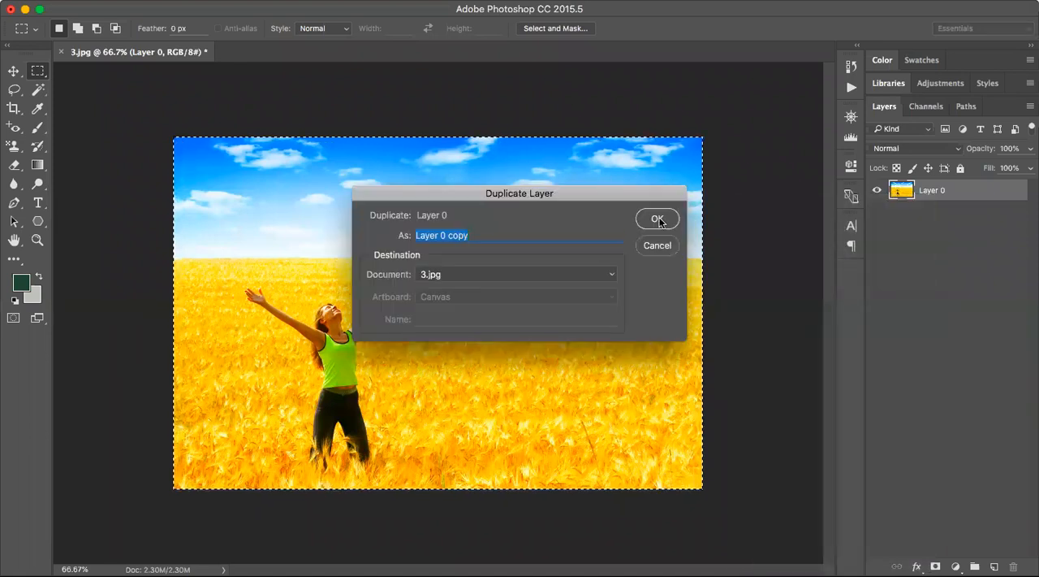
left_click(658, 219)
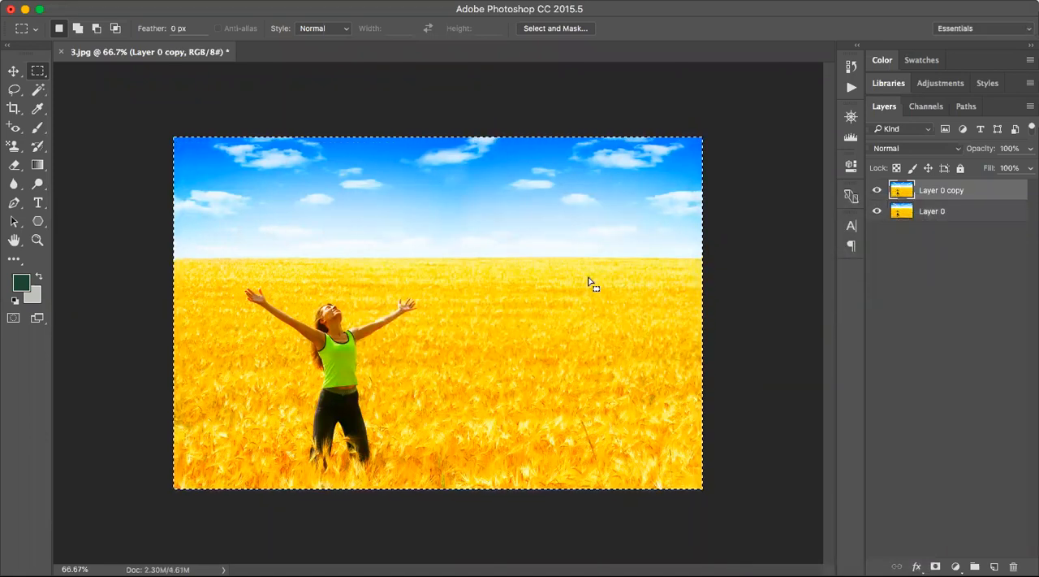
Paint over the woman on Layer 0 copy with a 63 px Art History Brush in Tight Short style, and undo the last stroke.
left_click(38, 147)
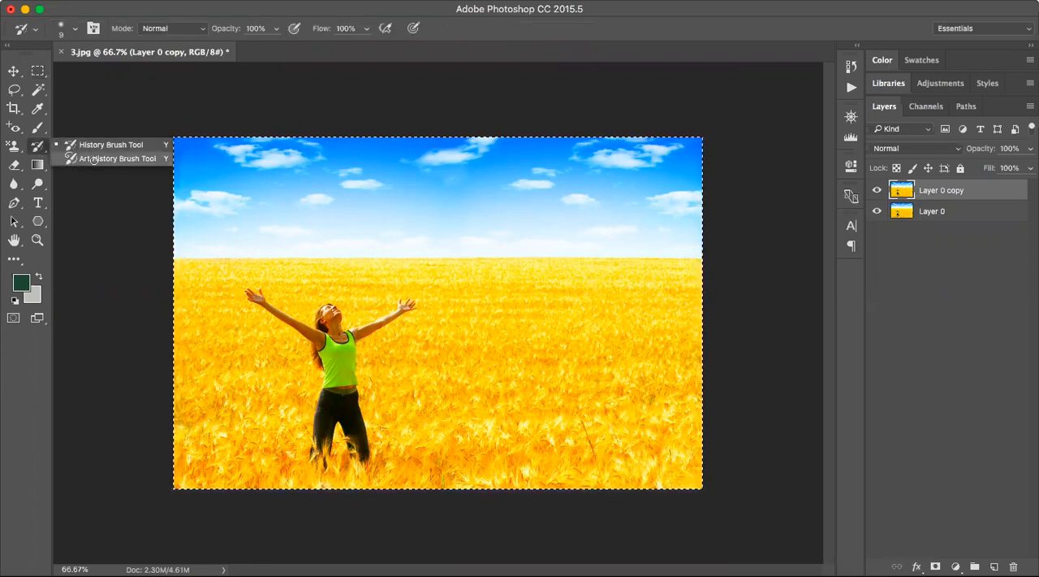
left_click(98, 159)
left_click(71, 30)
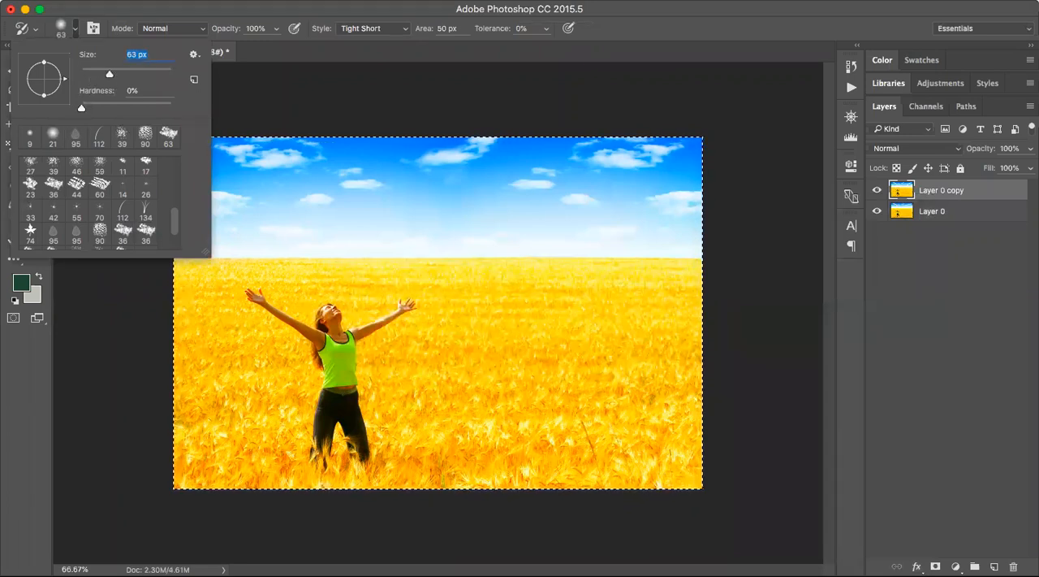
type("z")
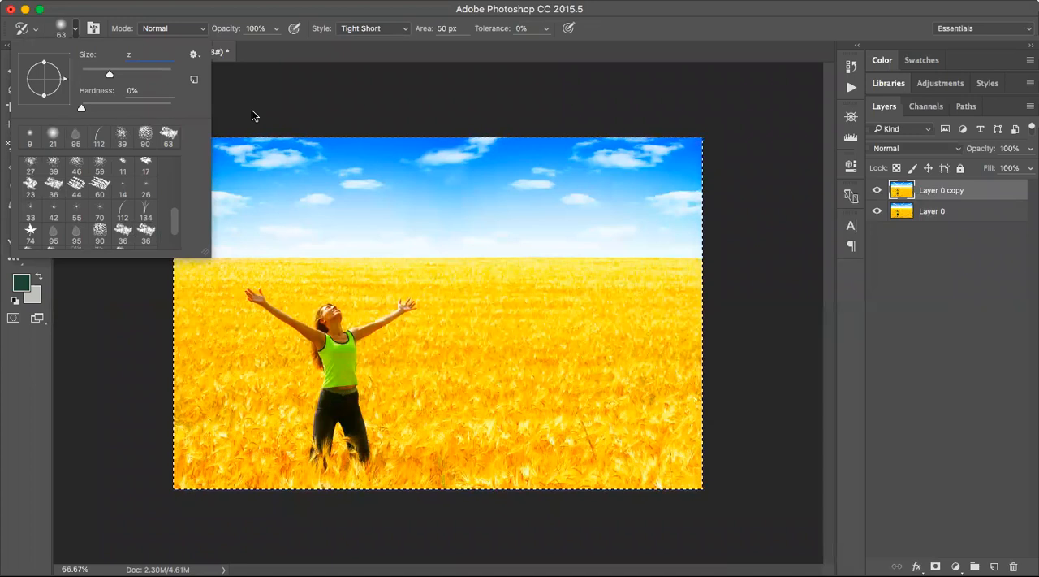
key("Return")
left_click(629, 207)
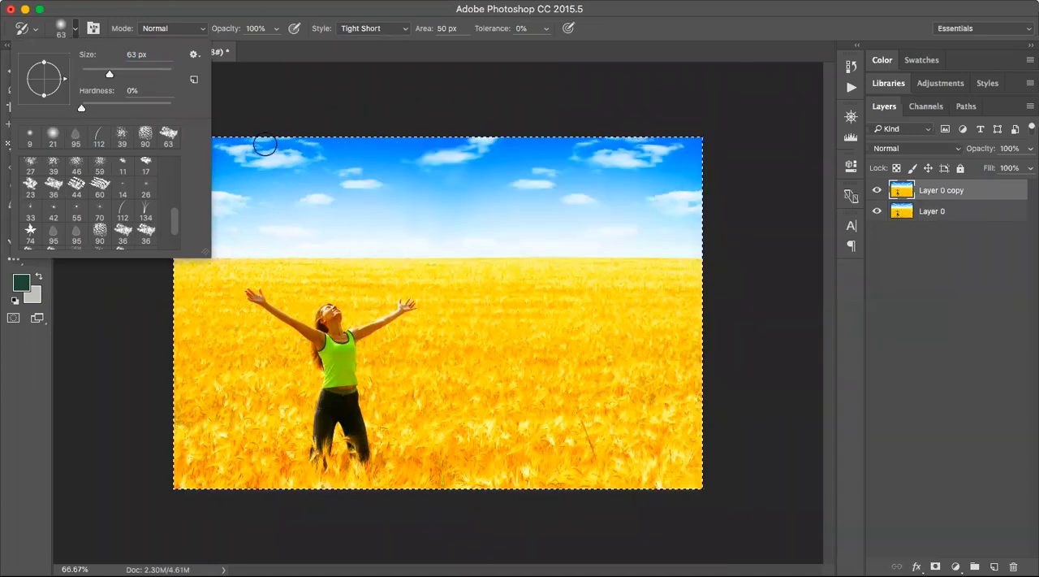
left_click(76, 34)
key("z")
left_click(59, 29)
left_click(408, 377)
left_click(390, 359)
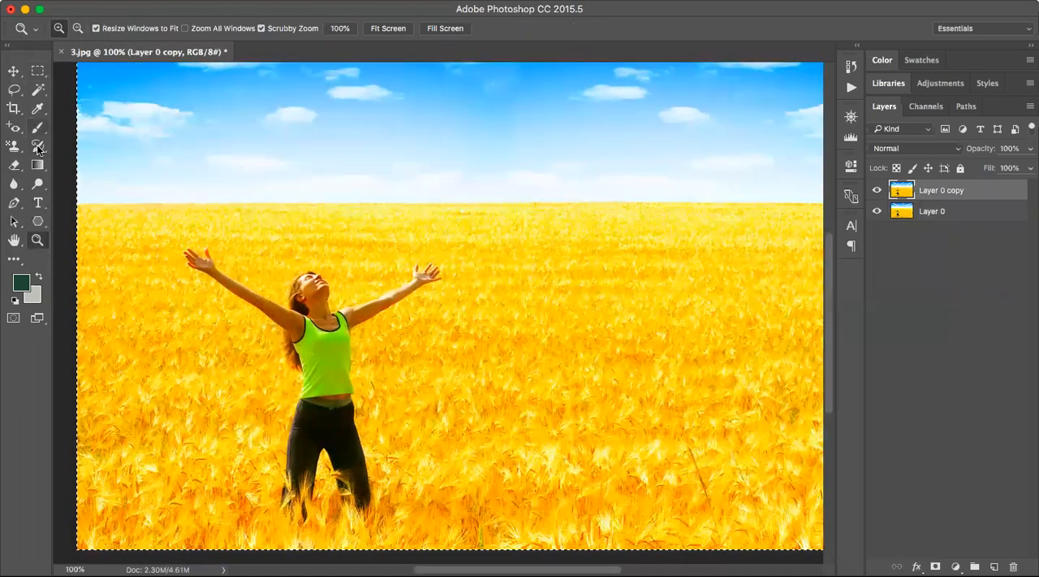
key("y")
mouse_move(307, 360)
left_mouse_down()
mouse_move(308, 390)
mouse_move(327, 371)
mouse_move(350, 392)
mouse_move(341, 417)
mouse_move(302, 426)
mouse_move(290, 344)
mouse_move(220, 276)
mouse_move(285, 304)
mouse_move(344, 310)
mouse_move(410, 277)
mouse_move(455, 276)
left_mouse_up()
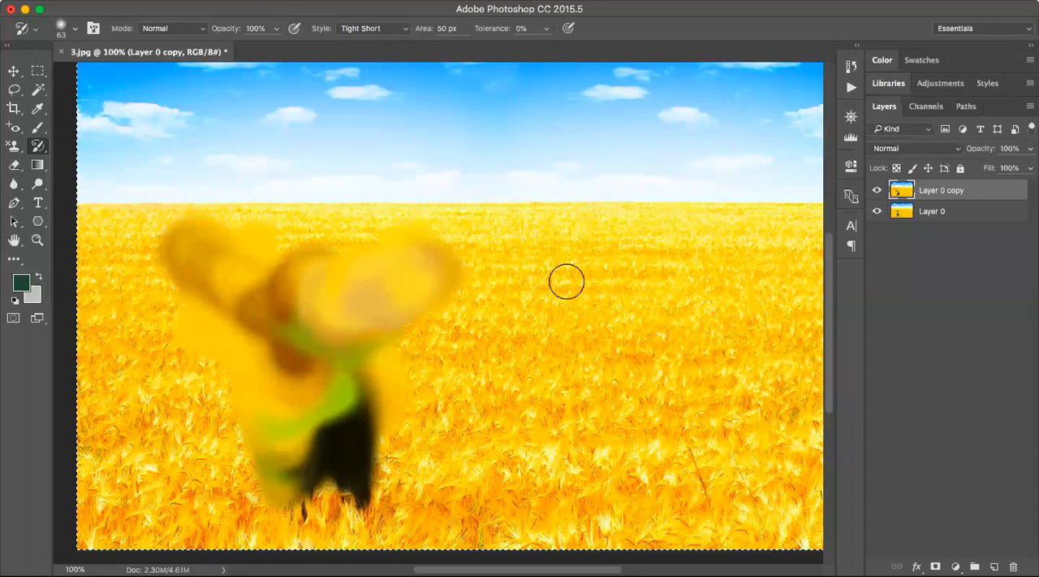
key("super+z")
Smear the wheat field beside the woman in Tight Short style and the whole sky in Loose Medium style with the Art History Brush.
mouse_move(620, 276)
left_mouse_down()
mouse_move(620, 251)
mouse_move(687, 242)
mouse_move(699, 253)
mouse_move(680, 283)
mouse_move(617, 322)
mouse_move(682, 339)
mouse_move(730, 338)
mouse_move(779, 281)
mouse_move(779, 251)
left_mouse_up()
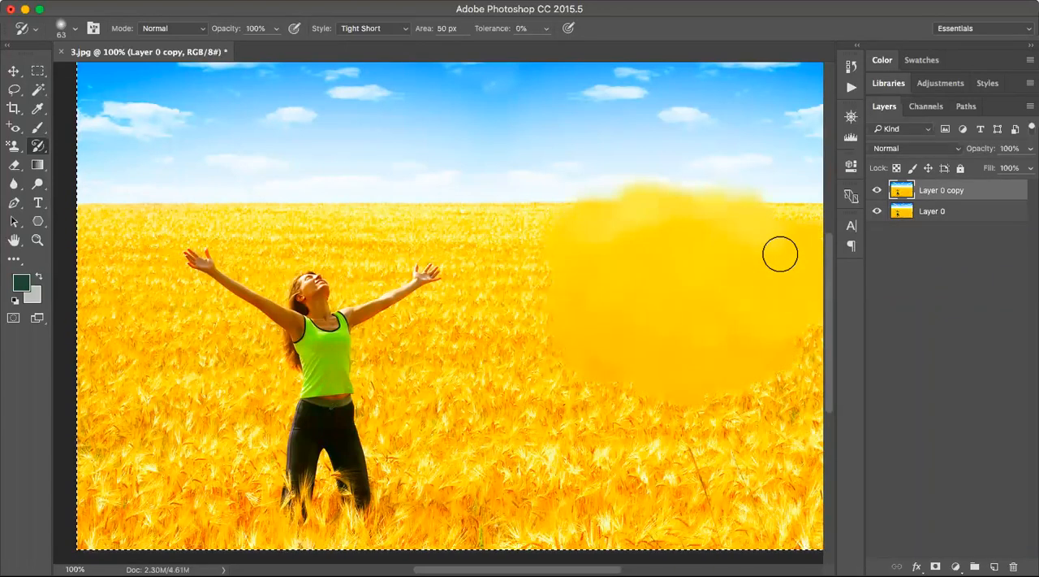
left_click(402, 30)
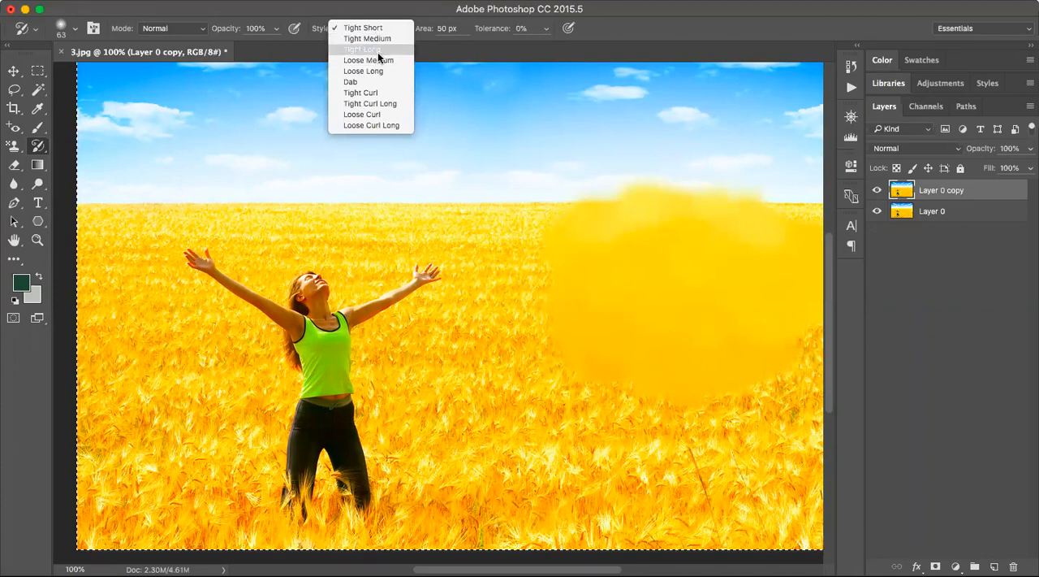
left_click(368, 60)
left_click(410, 167)
mouse_move(409, 166)
left_mouse_down()
mouse_move(371, 149)
mouse_move(648, 157)
mouse_move(660, 151)
mouse_move(673, 104)
mouse_move(692, 97)
mouse_move(492, 114)
mouse_move(119, 123)
left_mouse_up()
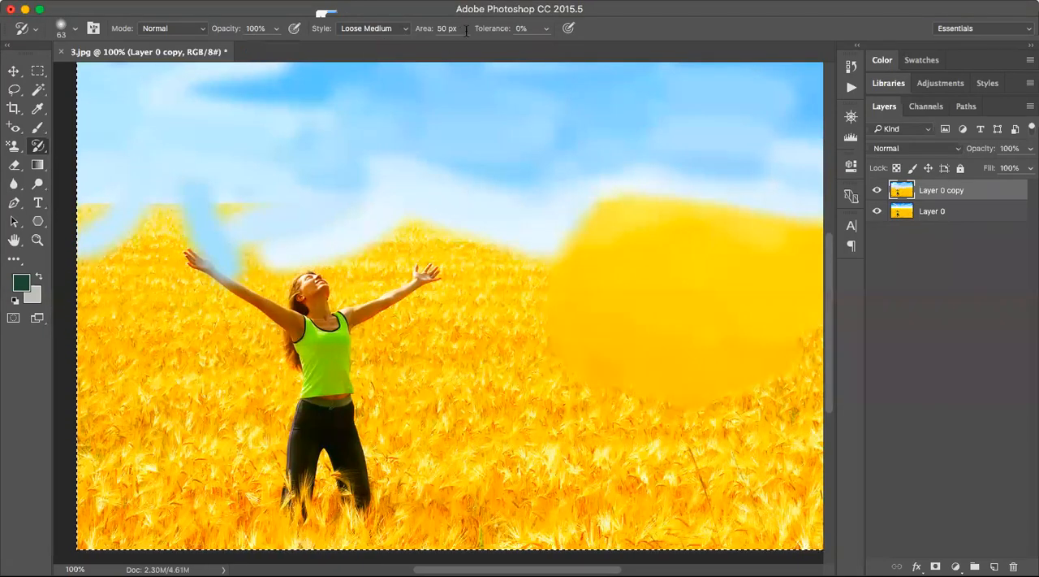
Set the Art History Brush area to 10 px and paint across the wheat field and parts of the woman.
key("BackSpace")
type("1")
mouse_move(466, 436)
left_mouse_down()
mouse_move(476, 437)
mouse_move(158, 439)
mouse_move(153, 376)
mouse_move(129, 320)
mouse_move(267, 291)
mouse_move(487, 300)
mouse_move(428, 240)
mouse_move(245, 233)
left_mouse_up()
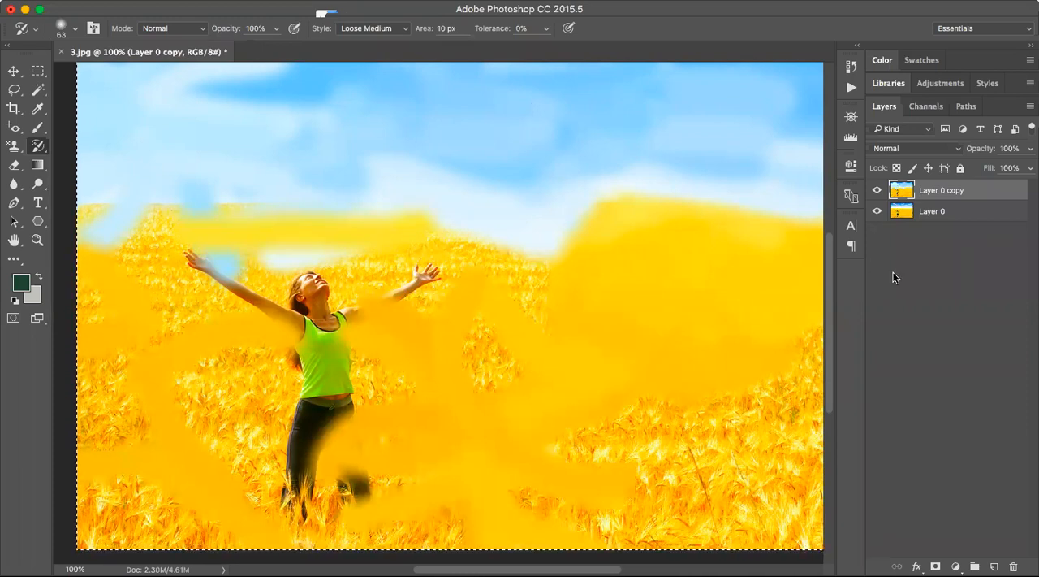
Toggle the visibility of Layer 0 copy and Layer 0 repeatedly to compare the painted version with the original.
left_click(876, 191)
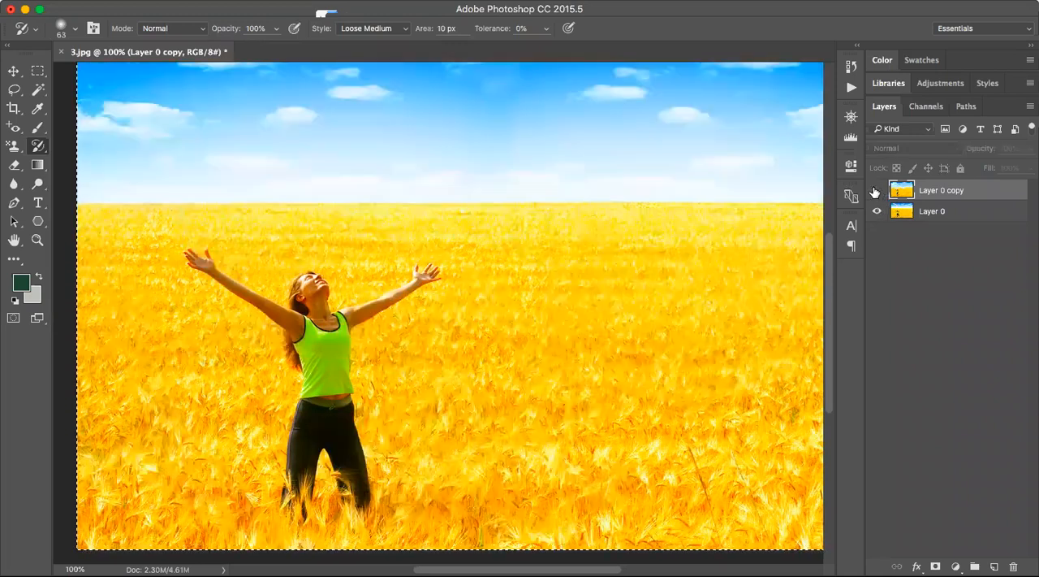
left_click(877, 191)
left_click(877, 191)
left_click(877, 191)
left_click(876, 191)
left_click(877, 191)
left_click(876, 191)
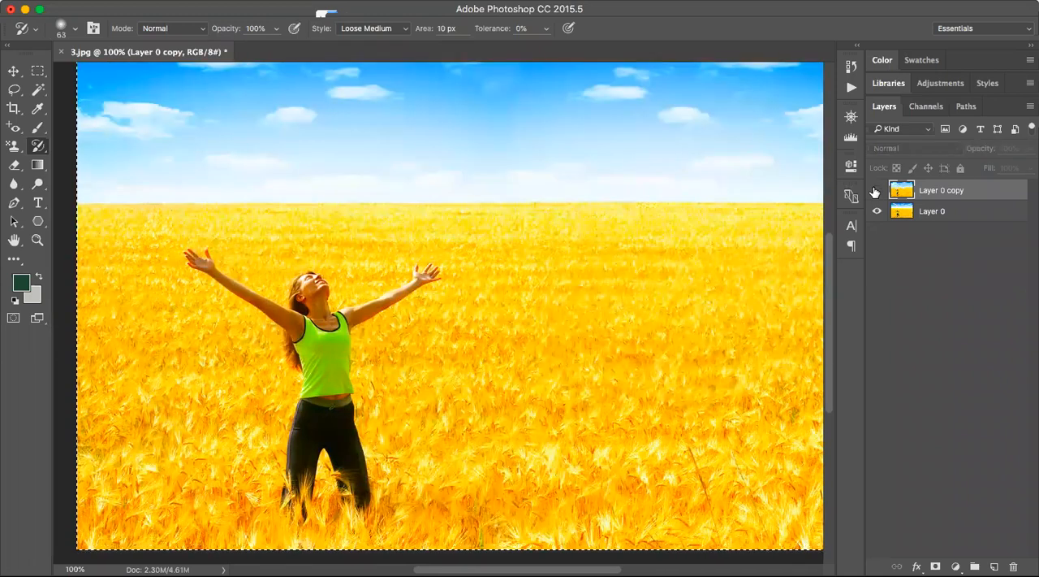
left_click(877, 190)
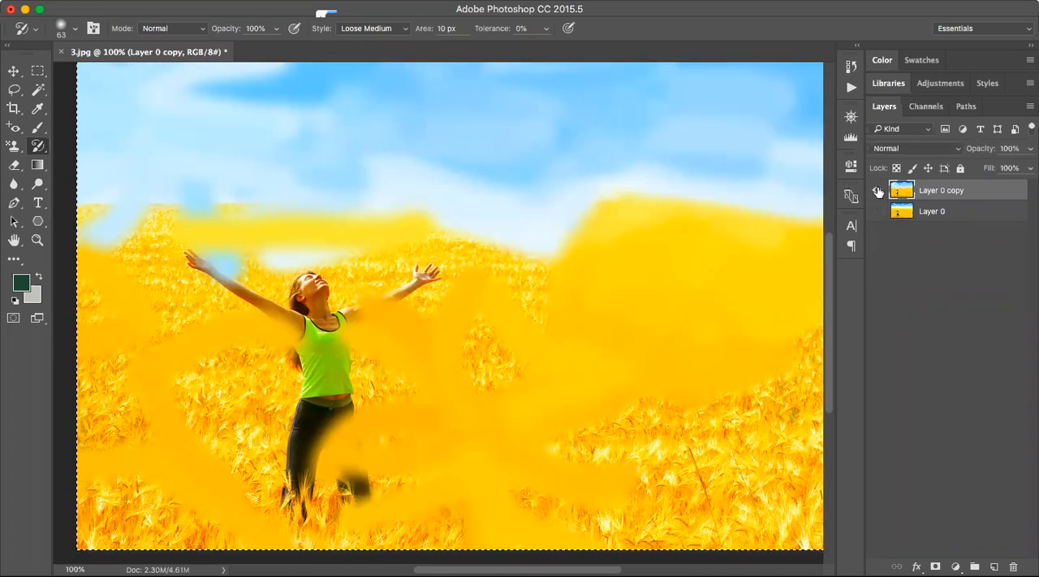
left_click(877, 190)
left_click(877, 190)
left_click(877, 190)
left_click(877, 190)
left_click(877, 190)
left_click(877, 190)
Revert the photo to its original 3.jpg snapshot in the history.
left_click(848, 67)
scroll(735, 129, "up", 5)
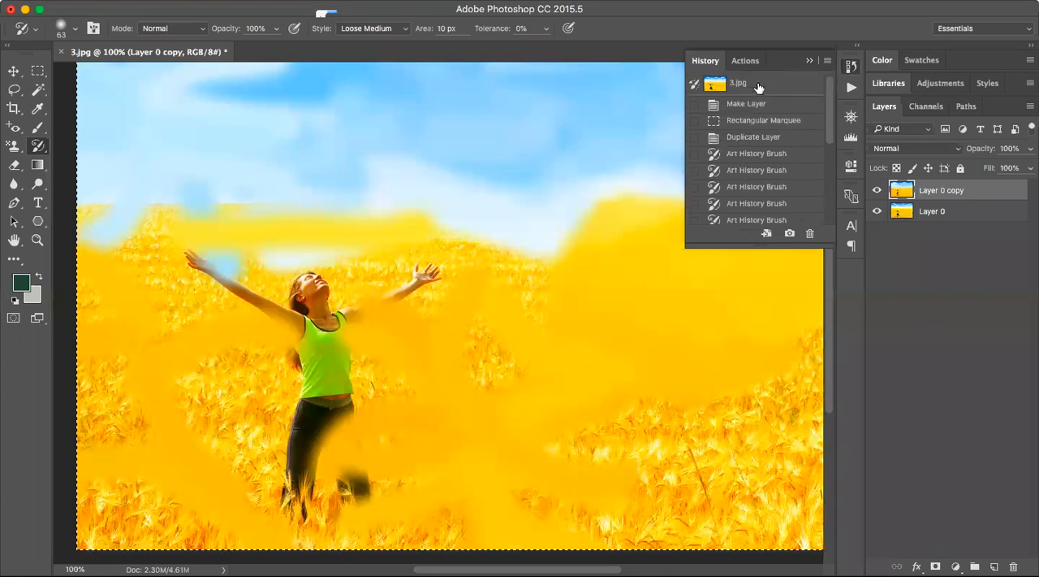
left_click(758, 87)
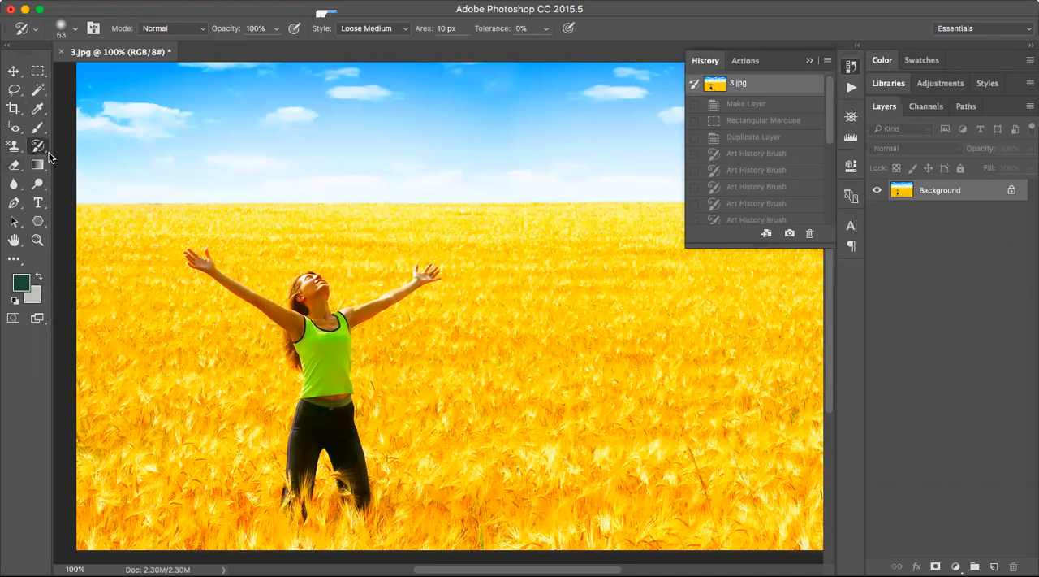
Erase a patch of the sky above the woman on the Background layer with the 13 px Eraser tool.
left_click(16, 167)
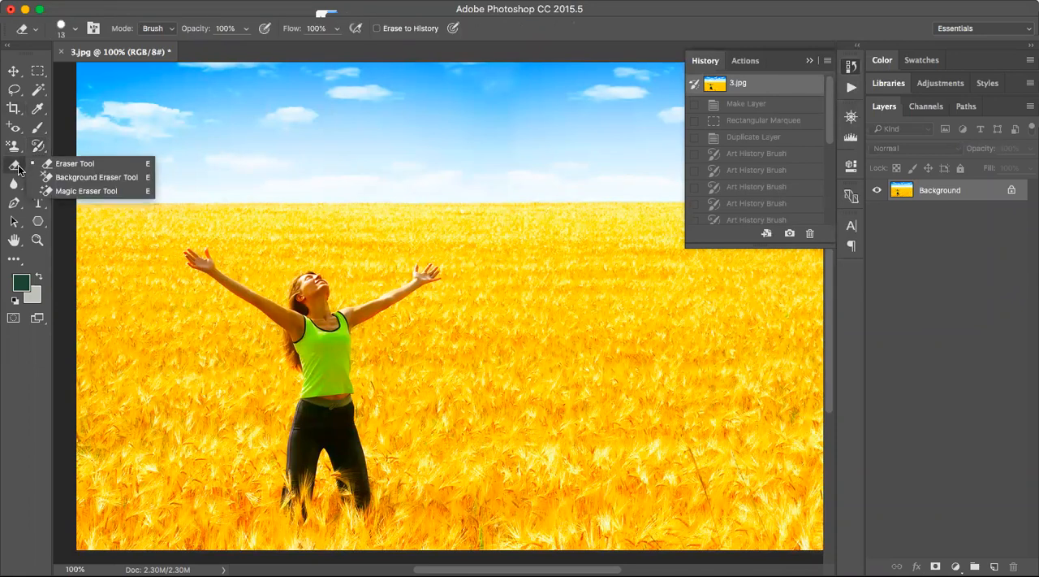
left_click(58, 164)
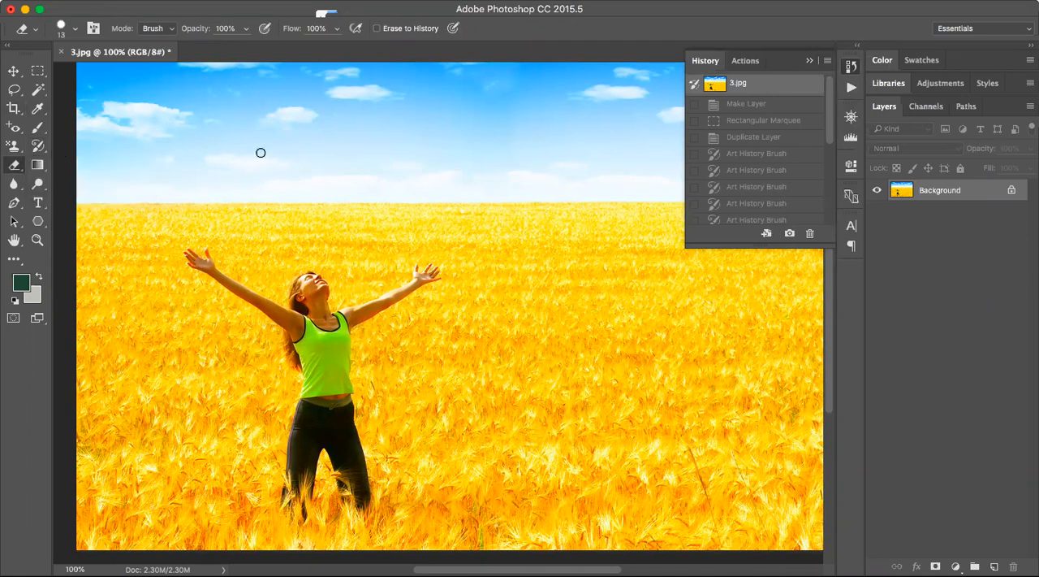
mouse_move(266, 153)
left_mouse_down()
mouse_move(317, 151)
mouse_move(256, 151)
mouse_move(328, 150)
mouse_move(235, 151)
mouse_move(294, 144)
mouse_move(205, 140)
mouse_move(334, 136)
mouse_move(237, 141)
mouse_move(323, 134)
left_mouse_up()
mouse_move(226, 136)
left_mouse_down()
mouse_move(336, 128)
mouse_move(227, 130)
mouse_move(334, 115)
mouse_move(248, 110)
mouse_move(286, 128)
left_mouse_up()
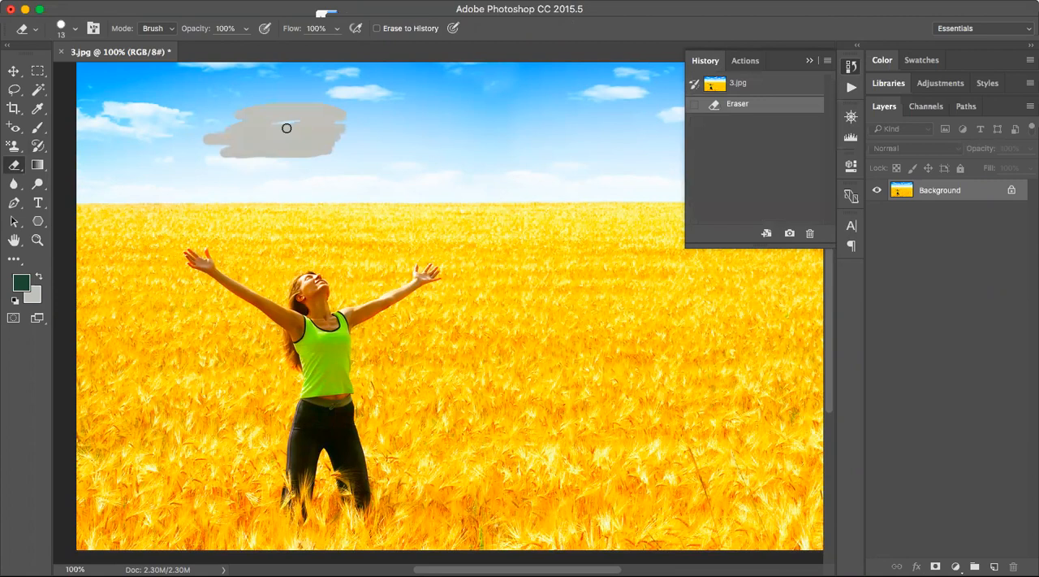
Discard the eraser strokes on the sky by restoring the 3.jpg snapshot.
left_click(810, 61)
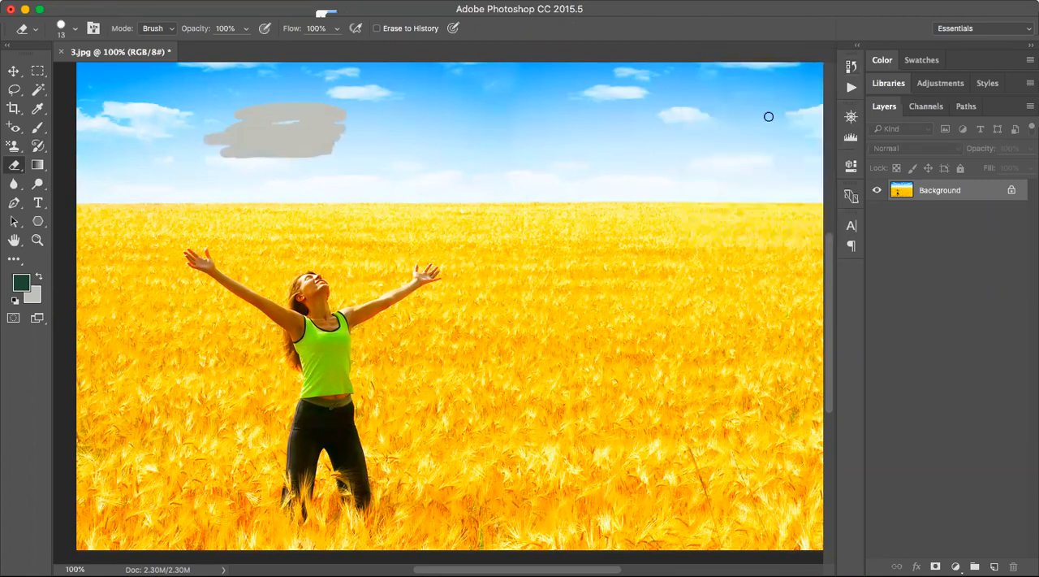
left_click(855, 65)
left_click(725, 87)
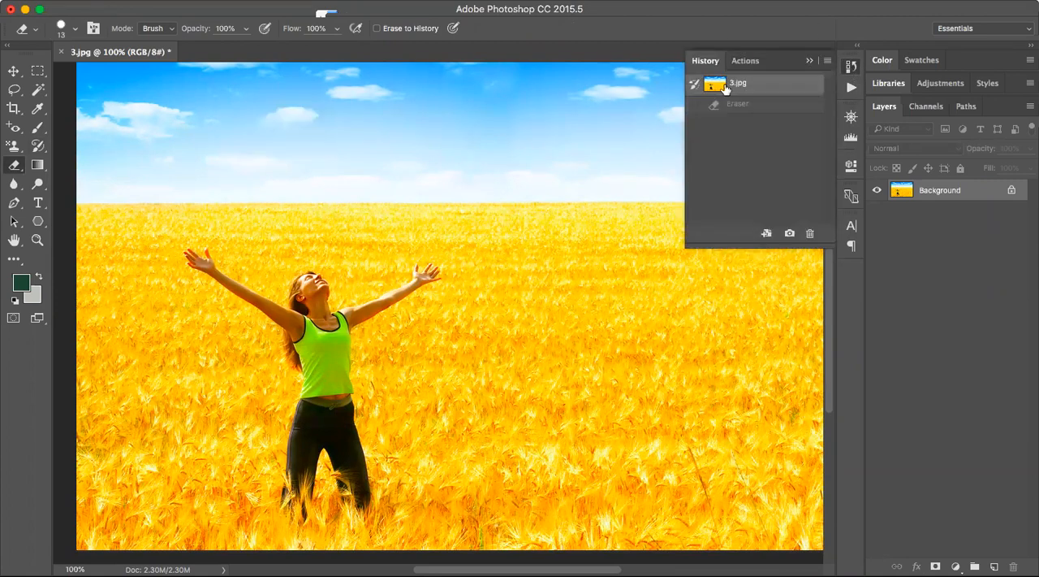
Select the entire photo on the Background layer with a rectangular marquee.
key("z")
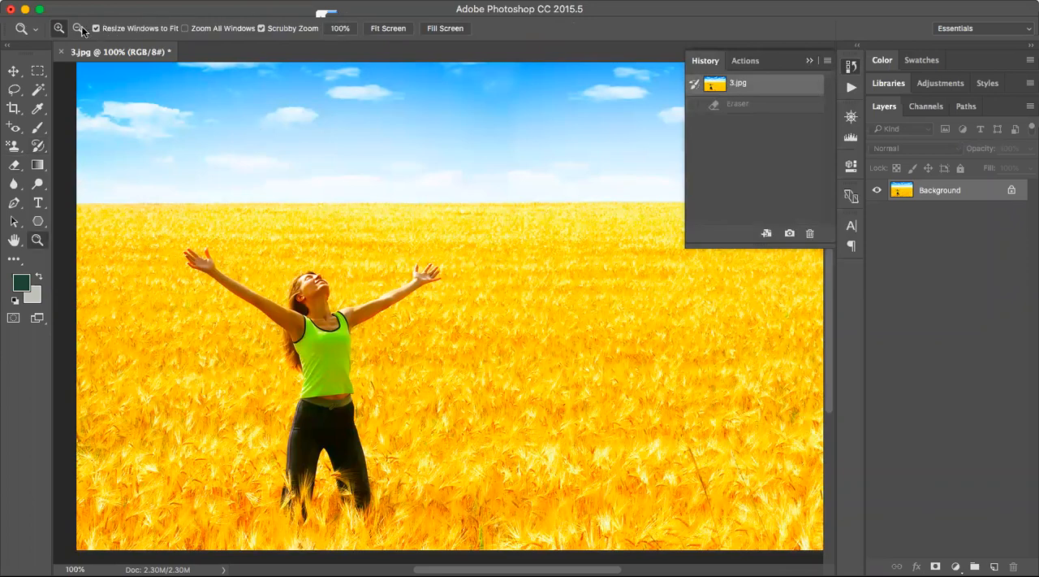
left_click(77, 28)
left_click(315, 271)
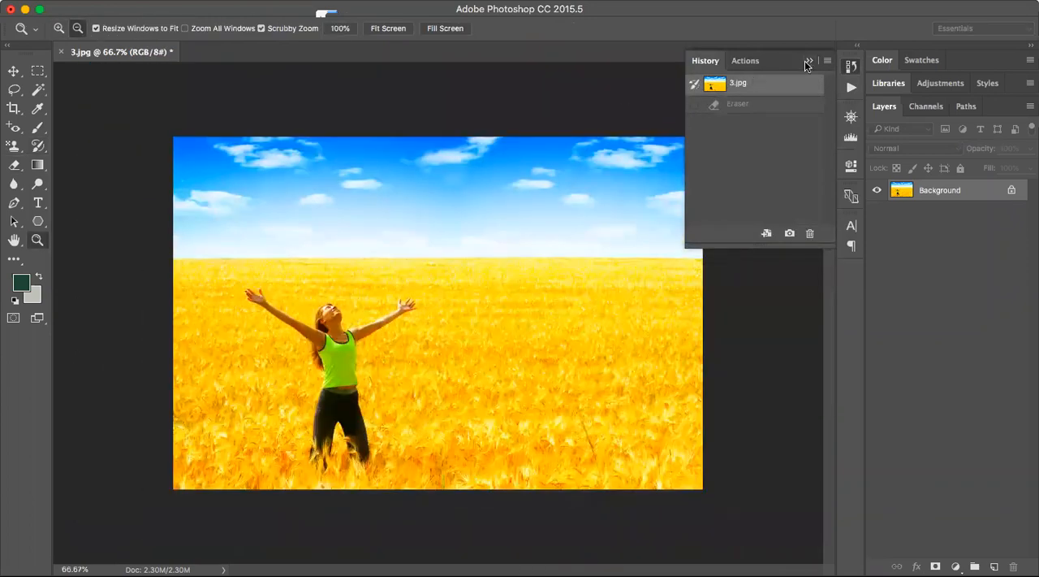
left_click(807, 62)
left_click(37, 71)
left_click_drag(136, 109, 921, 546)
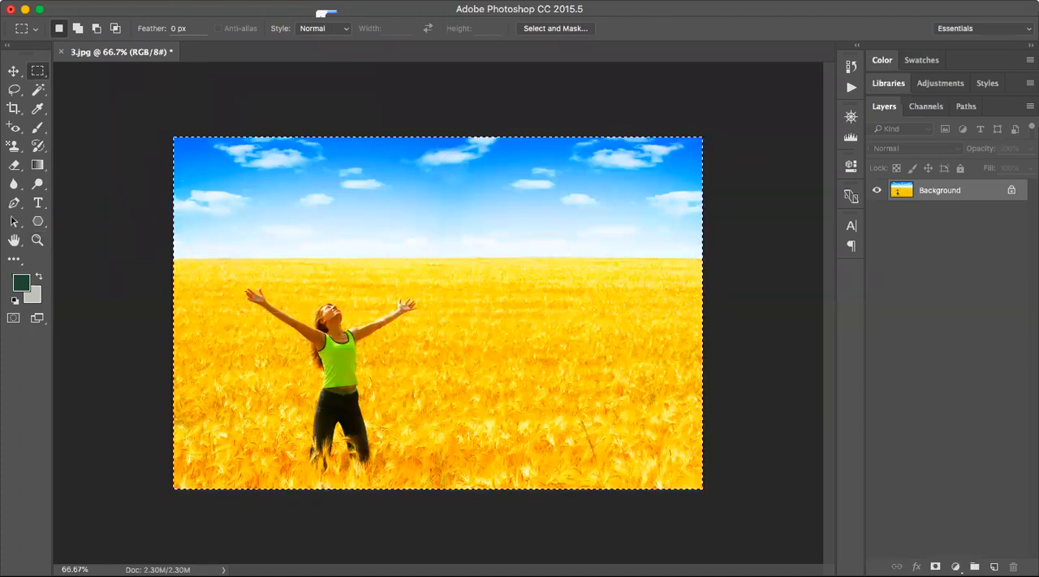
key("Return")
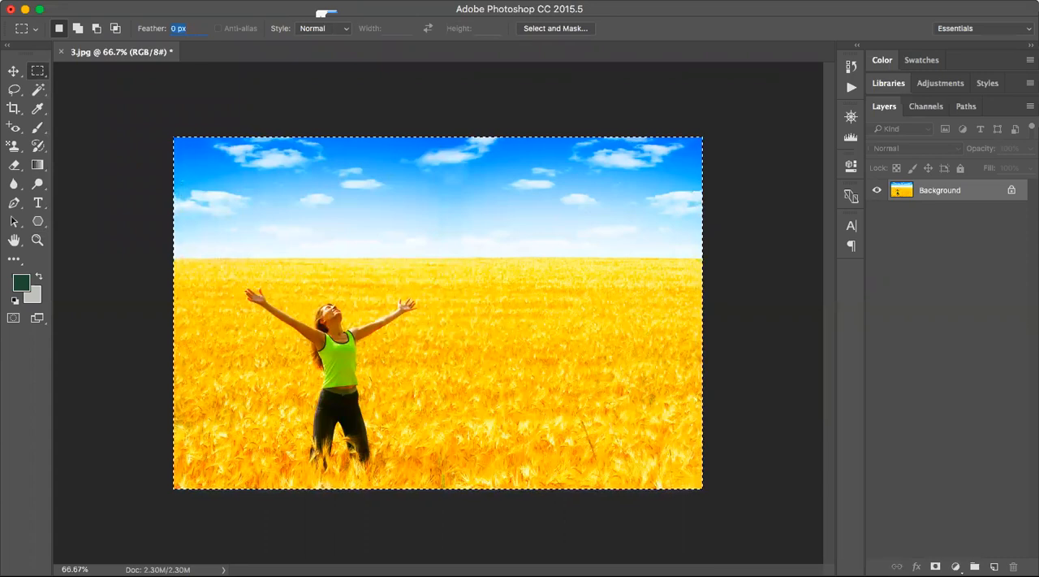
Create a new document with the default settings and paste the photo into it as a layer above the white background.
key("ctrl+n")
key("Return")
key("ctrl+v")
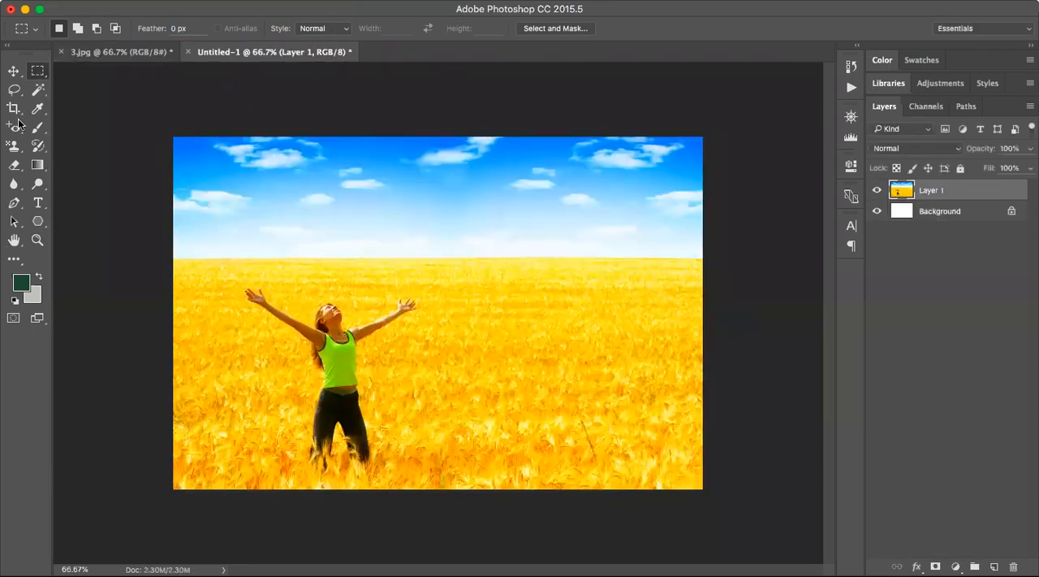
Erase the upper-left corner of the sky on Layer 1 with the 13 px Eraser, revealing the white background.
key("e")
mouse_move(268, 173)
left_mouse_down()
mouse_move(186, 190)
mouse_move(187, 145)
mouse_move(183, 174)
left_mouse_up()
mouse_move(244, 206)
left_mouse_down()
mouse_move(263, 188)
mouse_move(225, 194)
mouse_move(171, 225)
mouse_move(164, 210)
mouse_move(207, 142)
mouse_move(175, 163)
mouse_move(161, 183)
mouse_move(185, 174)
mouse_move(159, 206)
left_mouse_up()
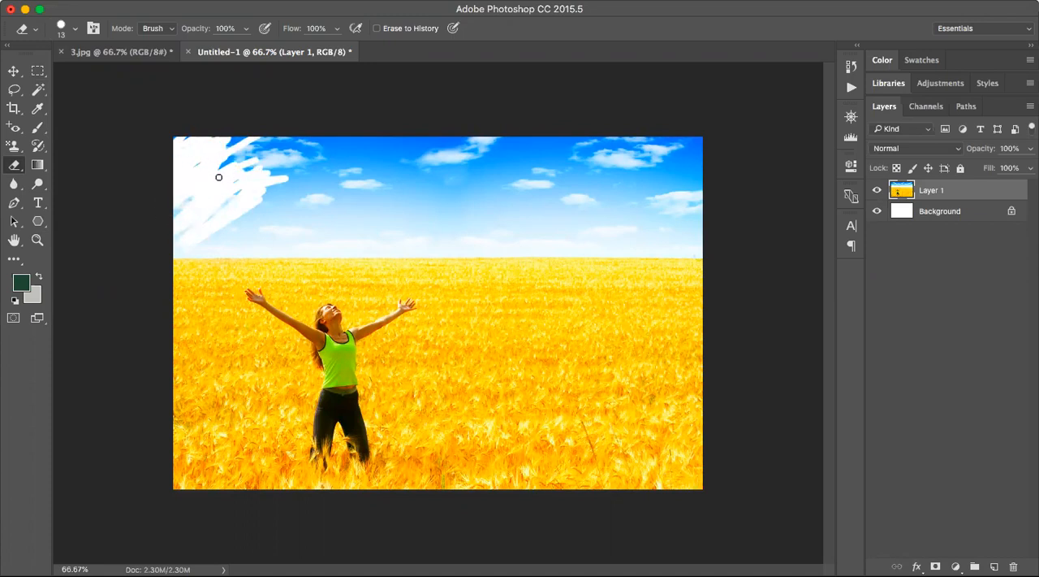
mouse_move(196, 244)
left_mouse_down()
mouse_move(163, 271)
mouse_move(216, 155)
mouse_move(200, 140)
left_mouse_up()
mouse_move(288, 106)
left_mouse_down()
mouse_move(260, 143)
mouse_move(232, 155)
mouse_move(244, 150)
mouse_move(205, 134)
mouse_move(297, 139)
mouse_move(206, 137)
left_mouse_up()
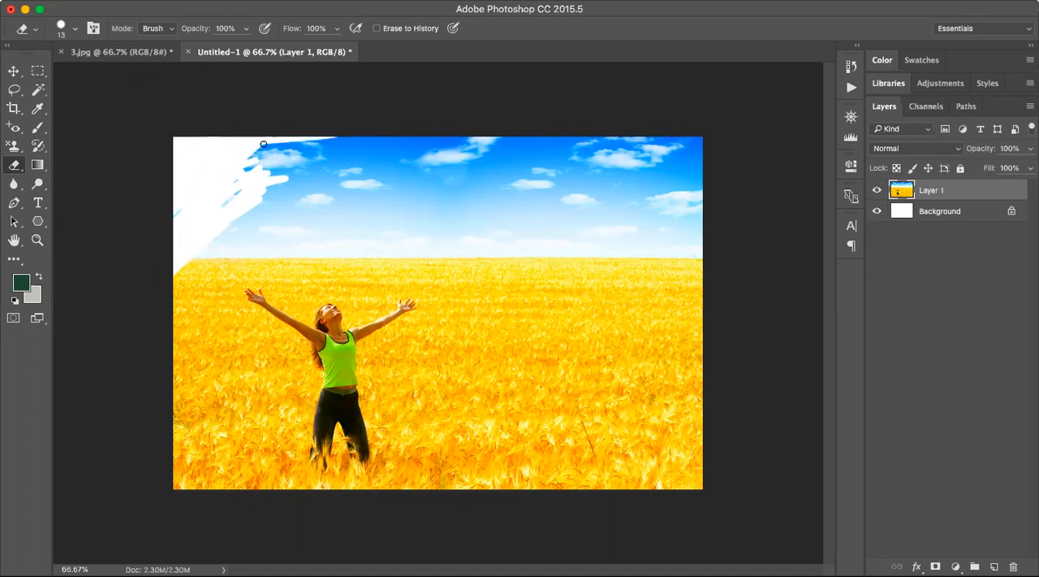
left_click_drag(276, 153, 194, 212)
mouse_move(293, 160)
left_mouse_down()
mouse_move(307, 132)
mouse_move(296, 140)
mouse_move(317, 125)
mouse_move(310, 157)
left_mouse_up()
Erase strokes across the clouds and wheat field on Layer 1 with the 13 px Background Eraser, Contiguous limits and 50% tolerance.
right_click(12, 172)
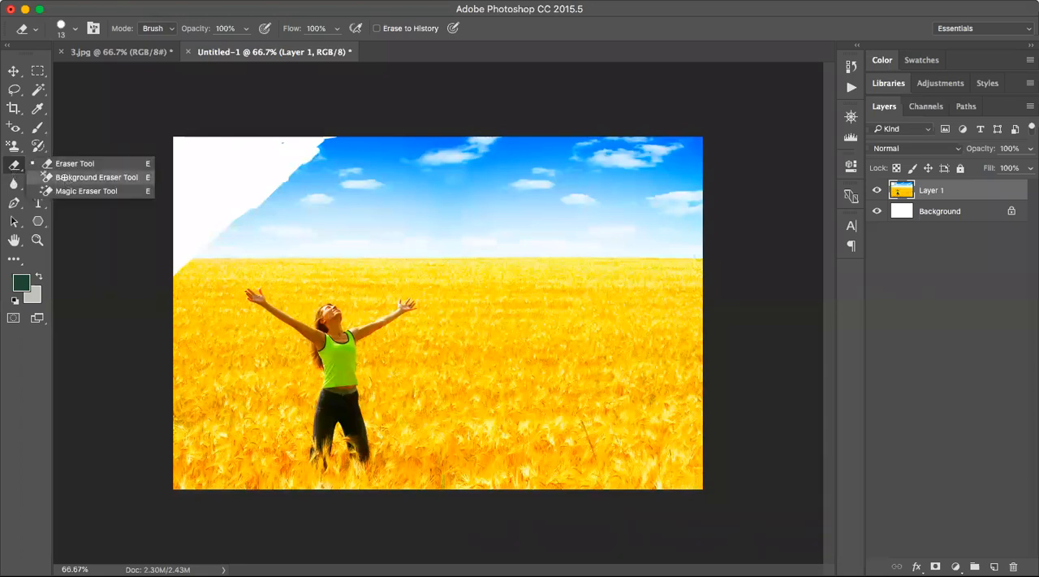
left_click(63, 177)
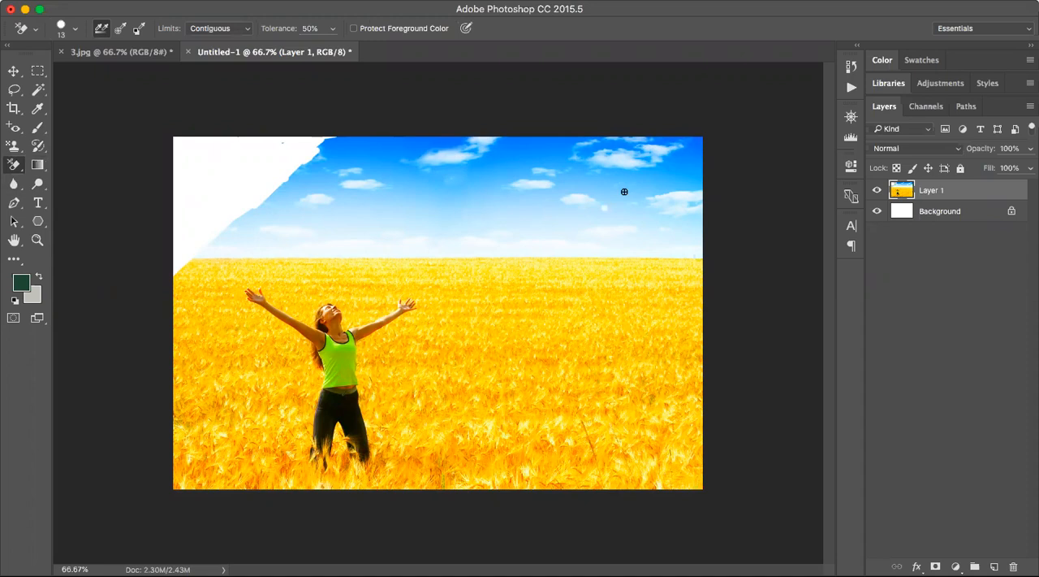
mouse_move(541, 205)
left_mouse_down()
mouse_move(603, 172)
mouse_move(569, 191)
mouse_move(515, 248)
mouse_move(523, 229)
left_mouse_up()
left_click_drag(366, 364, 471, 334)
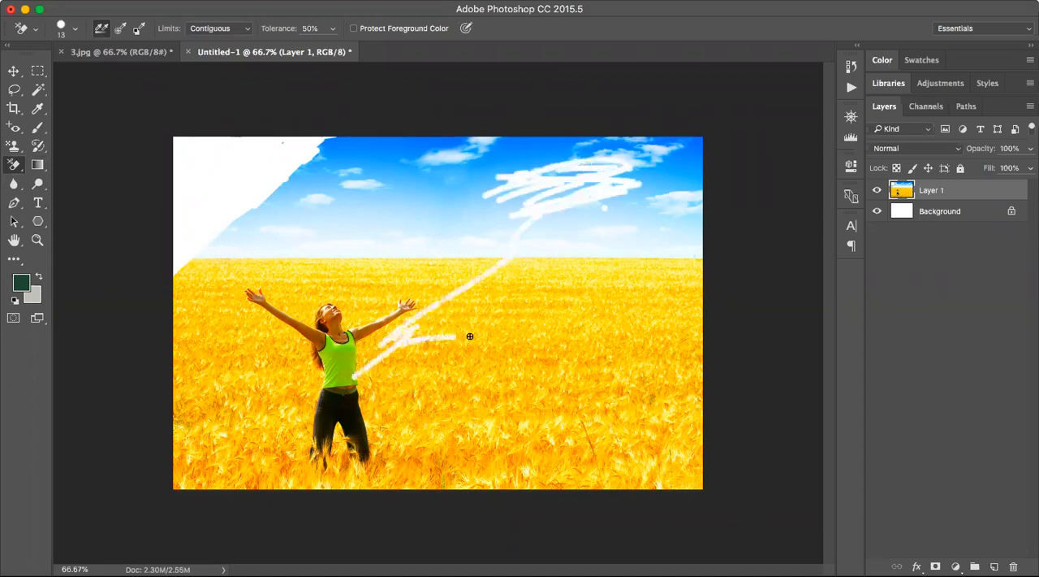
Erase strokes on the white Background layer with the 13 px Background Eraser, across the clouds and the photo's upper-left corner.
key("alt+bracketleft")
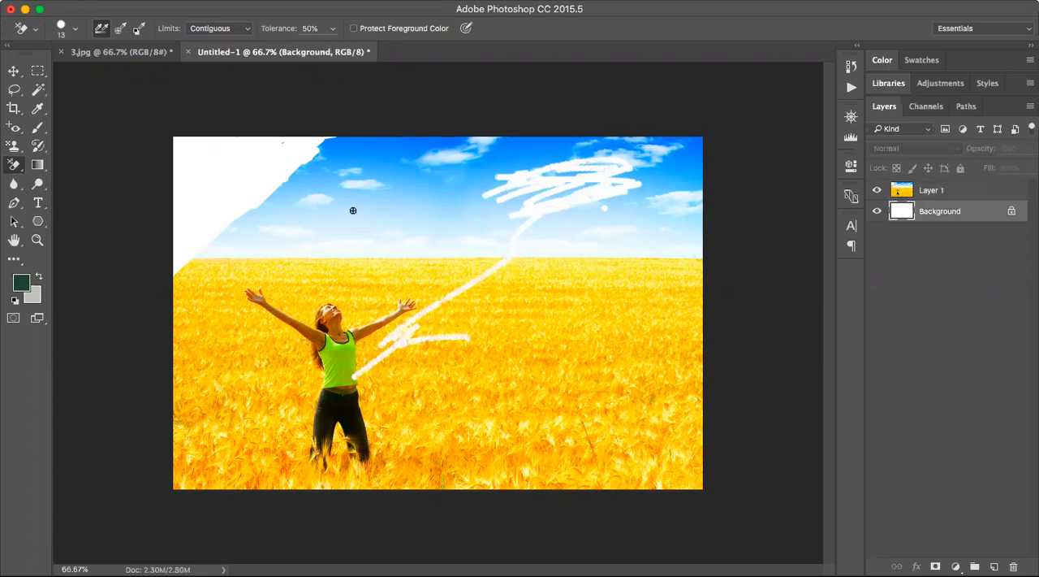
mouse_move(445, 215)
left_mouse_down()
mouse_move(558, 210)
mouse_move(476, 212)
mouse_move(465, 186)
mouse_move(464, 222)
mouse_move(533, 227)
mouse_move(484, 355)
left_mouse_up()
left_click_drag(452, 217, 523, 156)
mouse_move(200, 203)
left_mouse_down()
mouse_move(204, 156)
mouse_move(187, 195)
mouse_move(209, 162)
mouse_move(206, 257)
mouse_move(215, 213)
mouse_move(291, 146)
mouse_move(270, 141)
left_mouse_up()
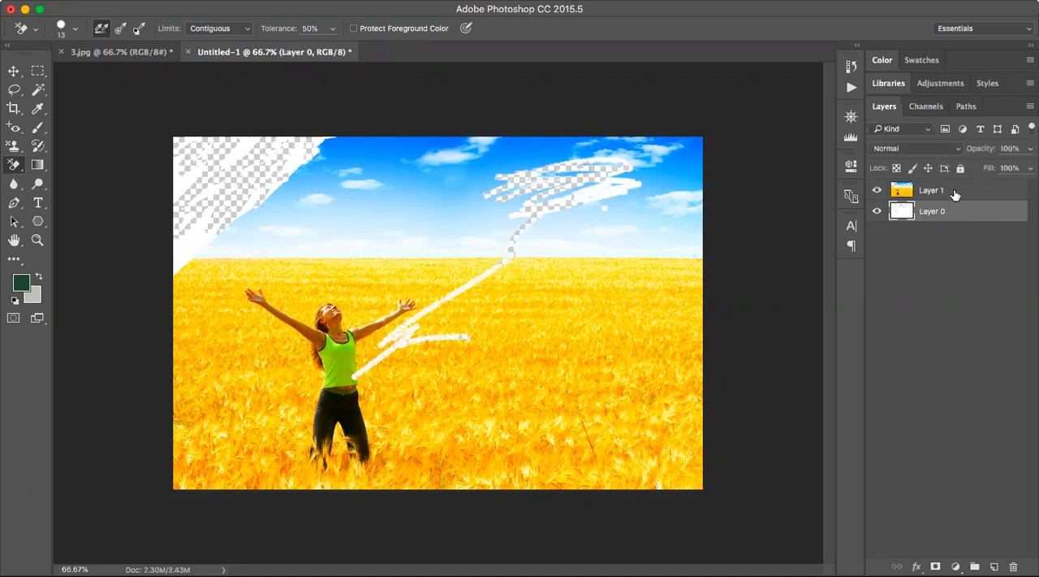
Toggle the visibility of Layer 1 and Layer 0 to examine the erased strokes on the lower layer.
left_click(955, 195)
left_click(942, 214)
left_click(876, 212)
left_click(879, 191, "alt")
left_click(878, 191)
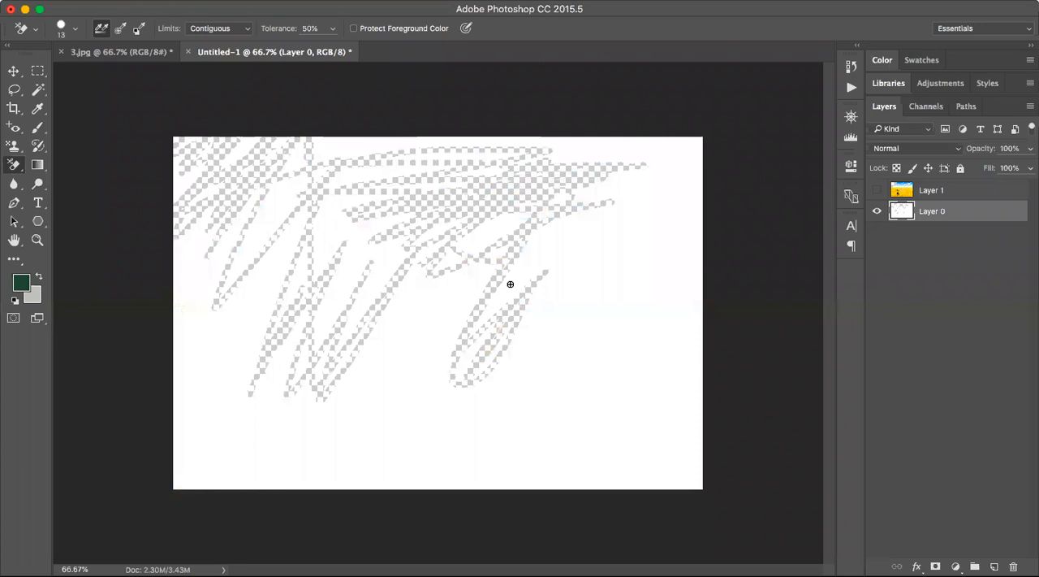
left_click(878, 191)
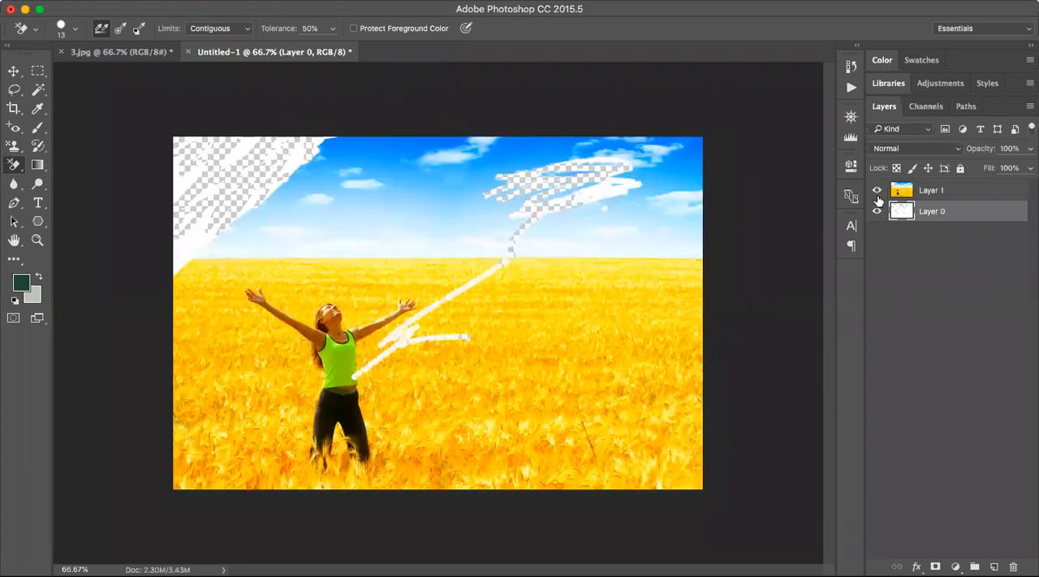
Erase more Background Eraser strokes on Layer 0, first with Layer 1 hidden and again in the upper-left corner with it shown.
left_click(878, 192)
right_click(15, 165)
left_click(74, 177)
mouse_move(638, 231)
left_mouse_down()
mouse_move(382, 427)
mouse_move(552, 217)
mouse_move(599, 127)
left_mouse_up()
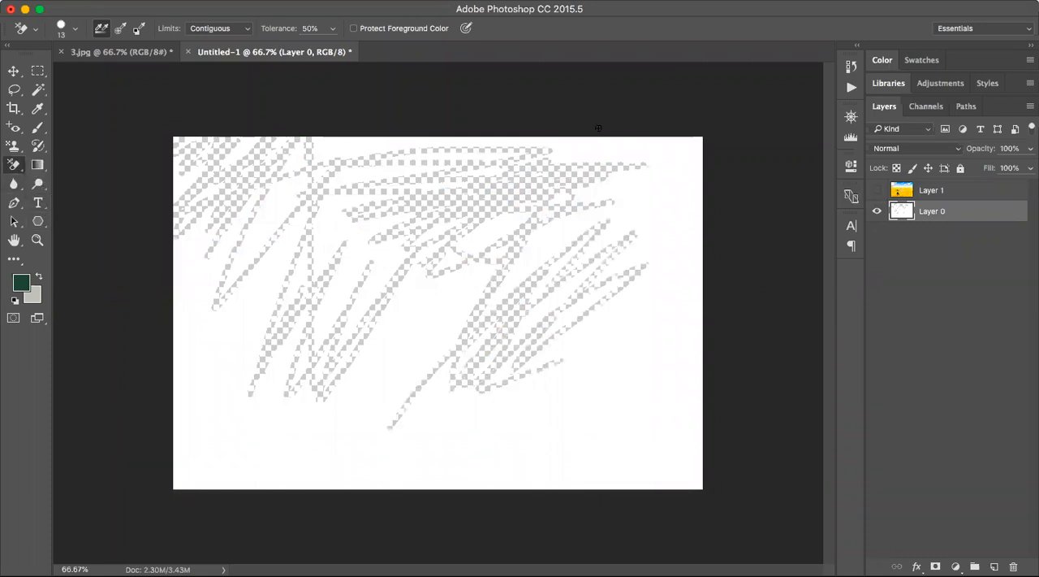
left_click(878, 192)
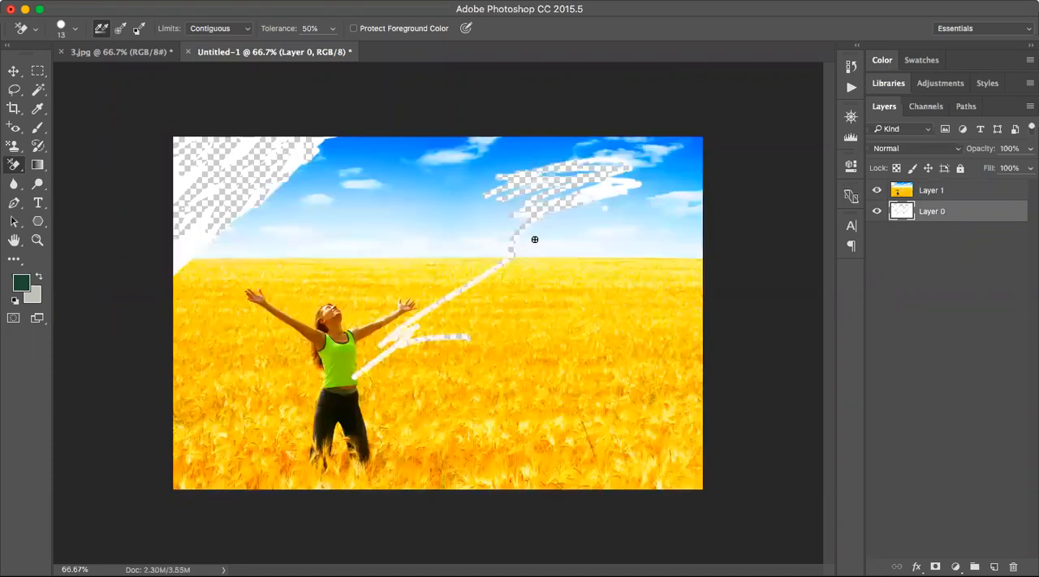
mouse_move(297, 168)
left_mouse_down()
mouse_move(214, 200)
mouse_move(228, 191)
mouse_move(239, 142)
mouse_move(217, 222)
mouse_move(177, 258)
mouse_move(177, 229)
mouse_move(229, 150)
mouse_move(209, 175)
left_mouse_up()
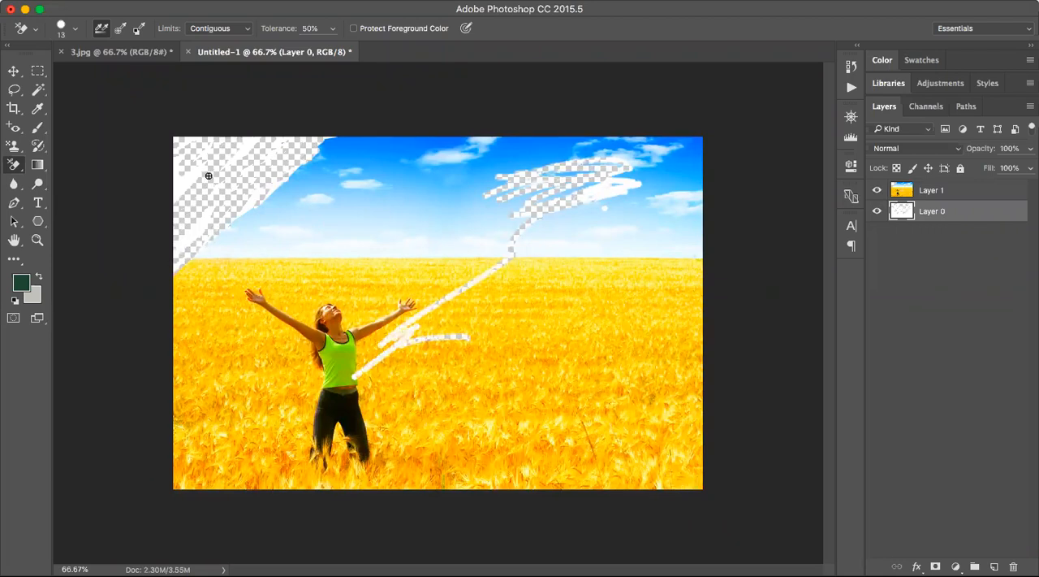
Revert the document to its Paste history state and activate the Magic Eraser Tool.
left_click(851, 66)
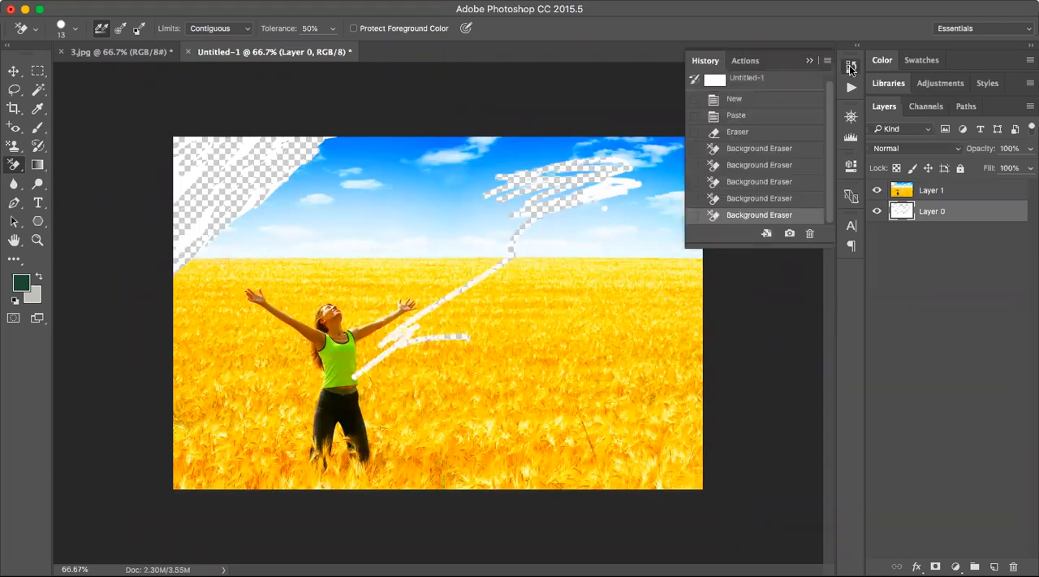
left_click(738, 78)
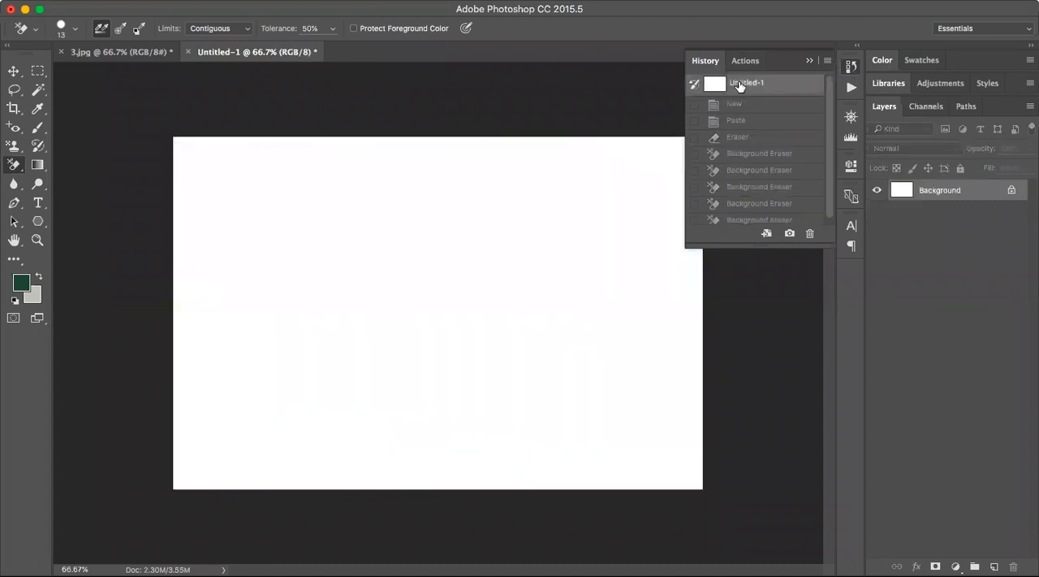
right_click(15, 170)
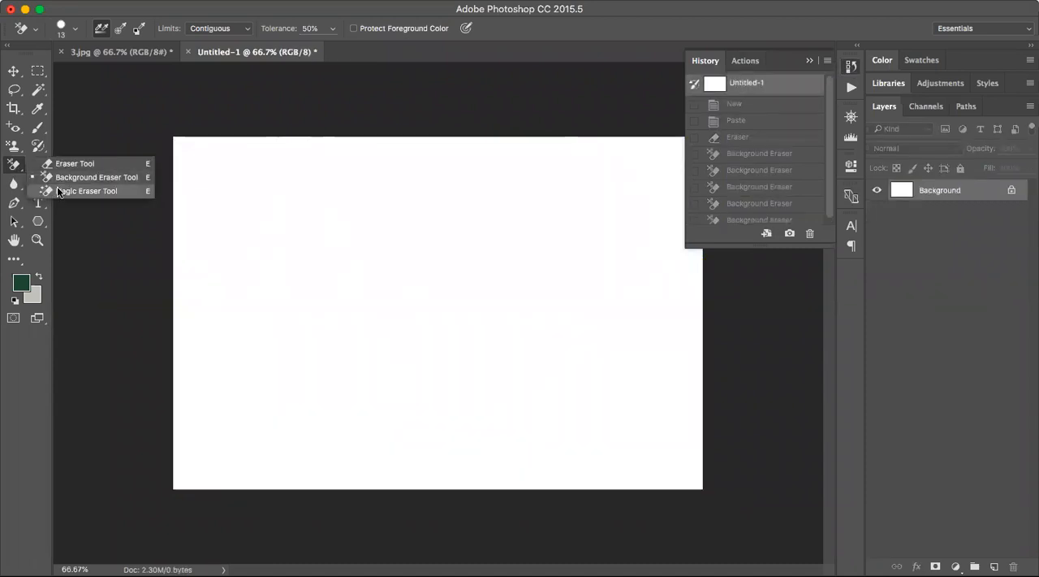
left_click(58, 192)
left_click(737, 105)
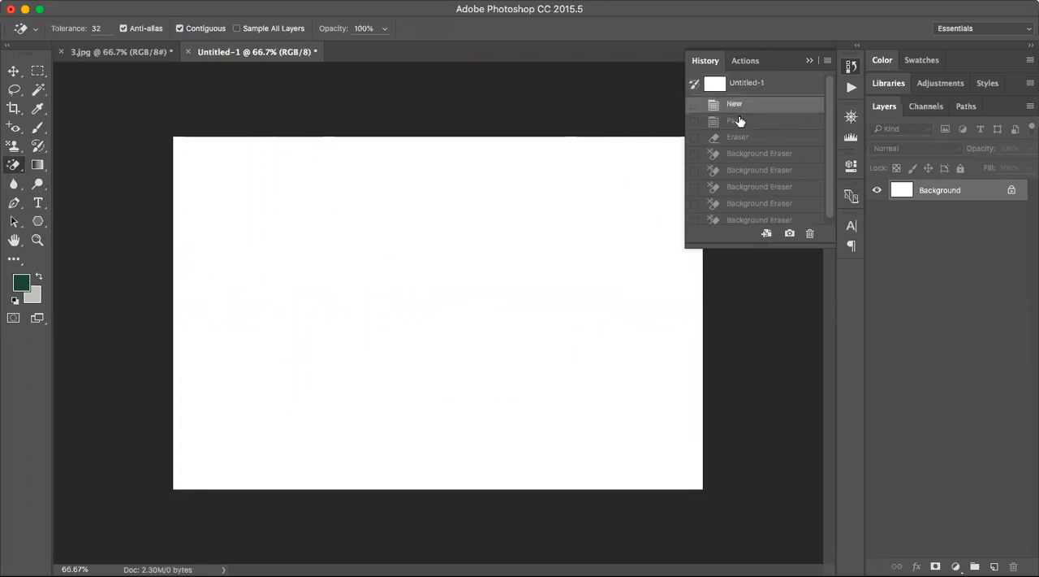
left_click(737, 120)
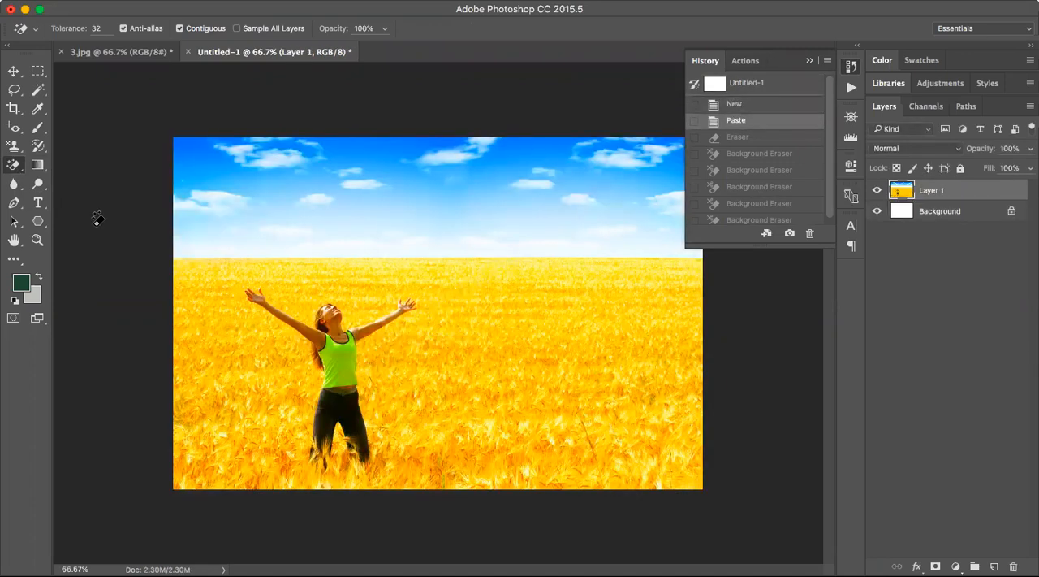
left_click(810, 60)
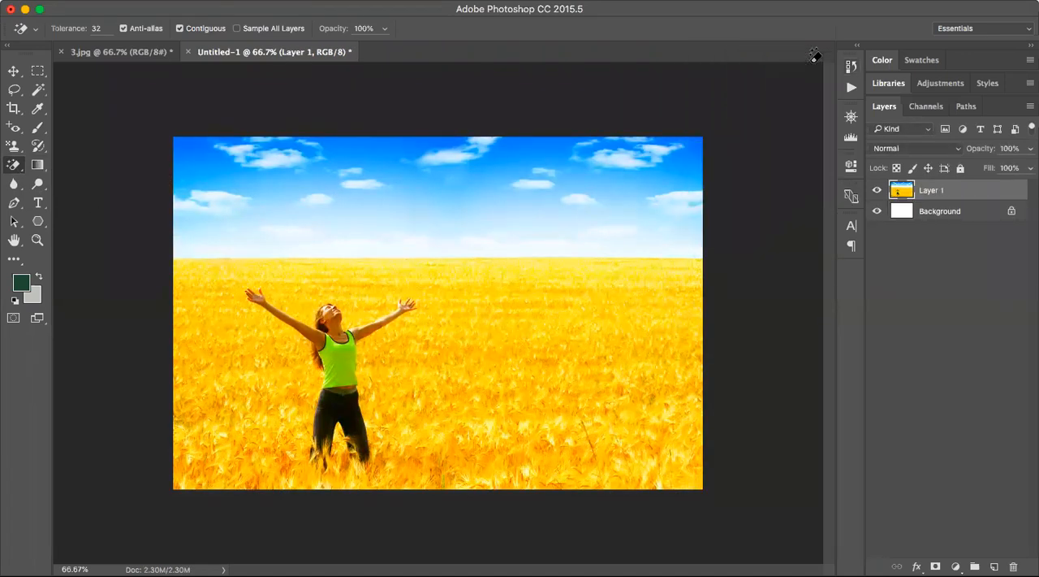
Erase most of the sky and several clouds on Layer 1 with the Magic Eraser at tolerance 32, Contiguous on.
left_click(685, 160)
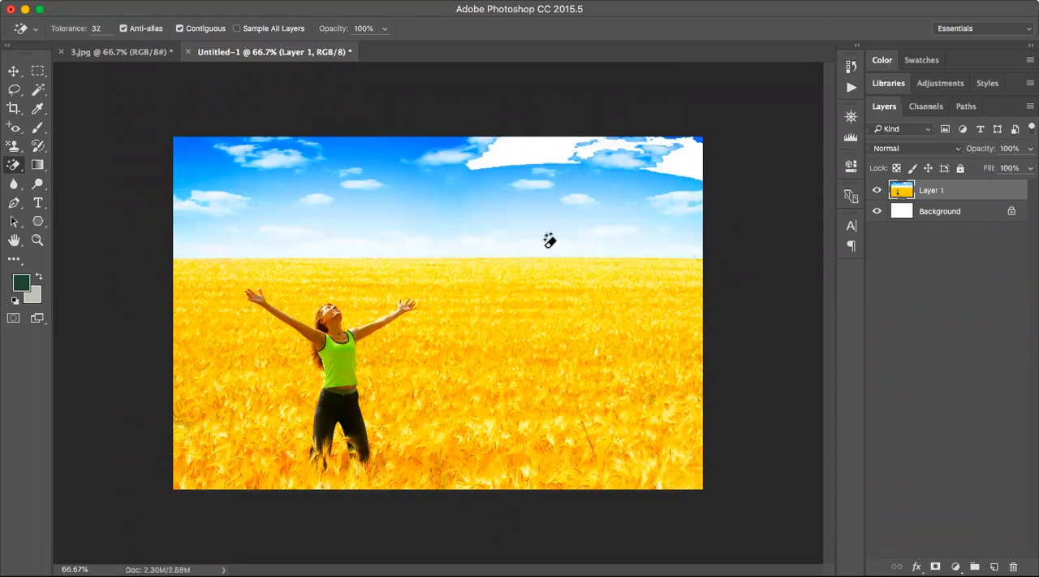
left_click(503, 220)
left_click(432, 190)
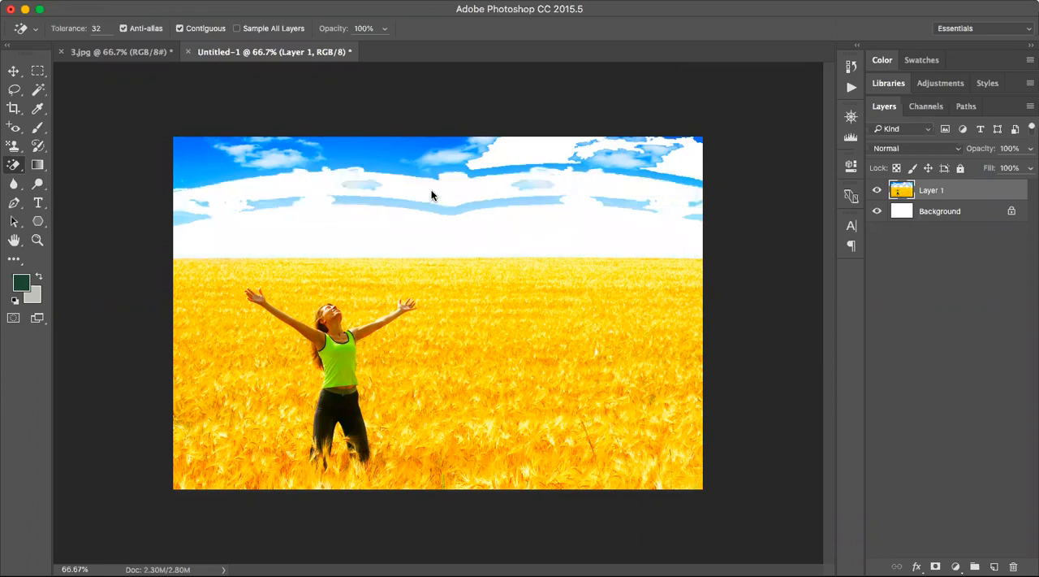
left_click(428, 201)
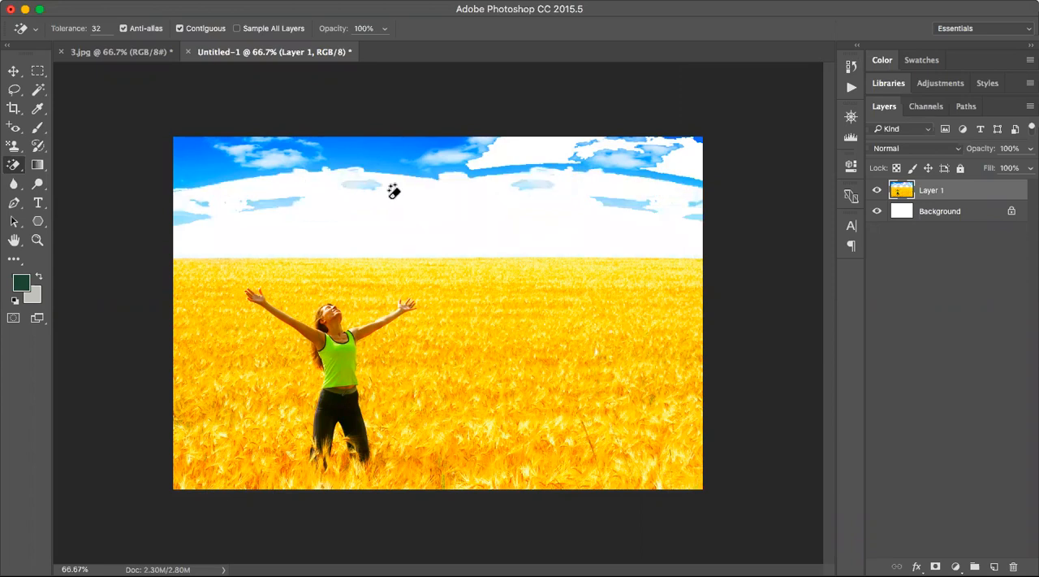
left_click(238, 159)
left_click(361, 162)
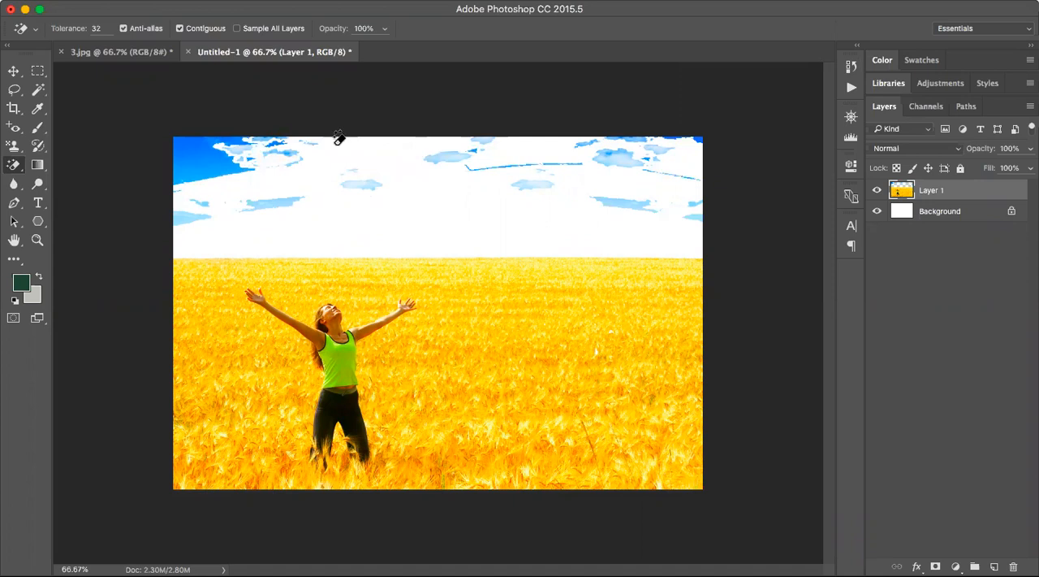
left_click(198, 160)
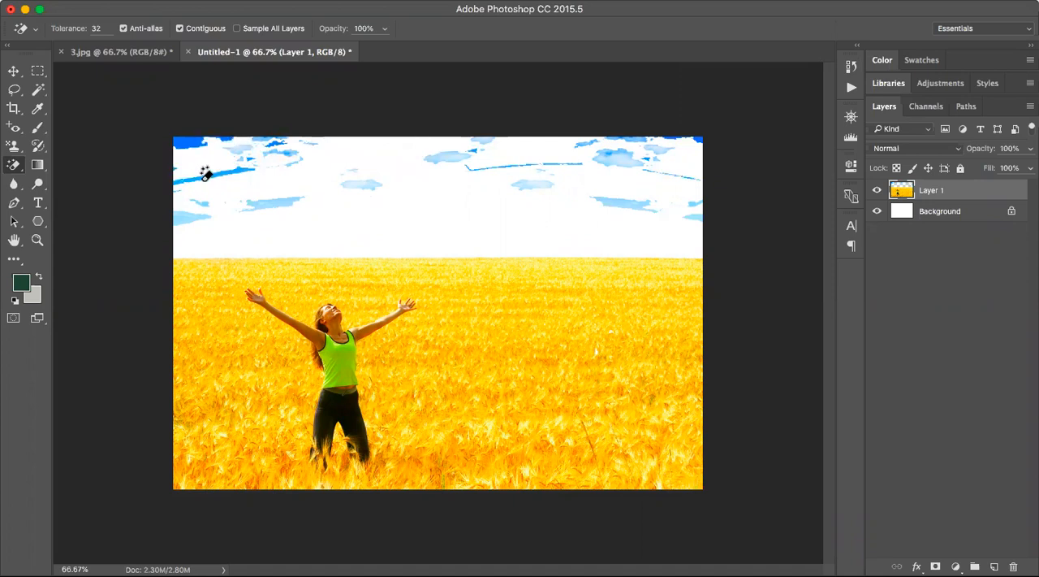
left_click(212, 180)
left_click(186, 217)
left_click(288, 198)
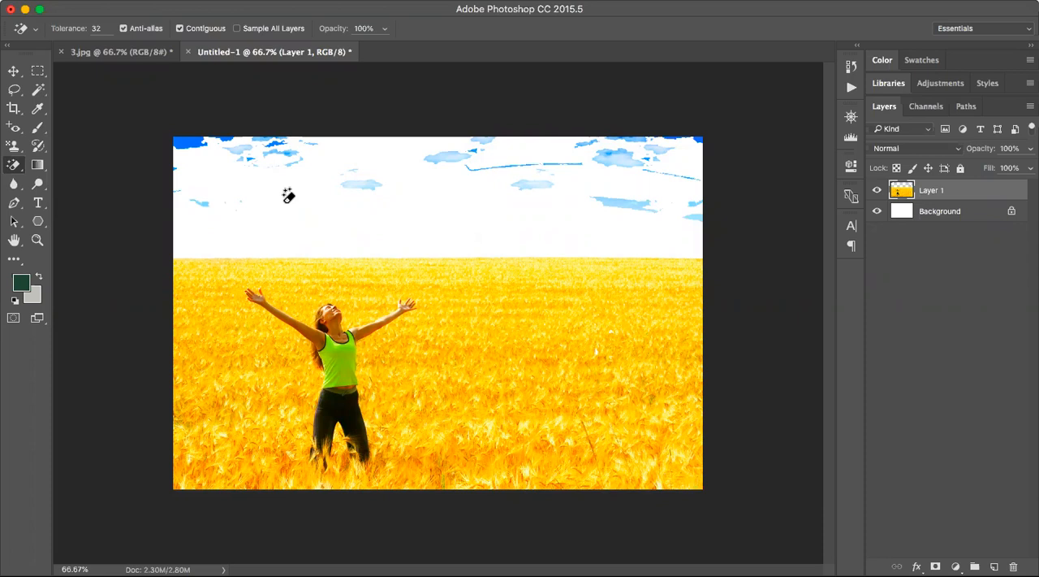
Fill Layer 1 with a rainbow diamond gradient running from the upper-left corner to the lower-right corner.
left_click(40, 167)
right_click(42, 170)
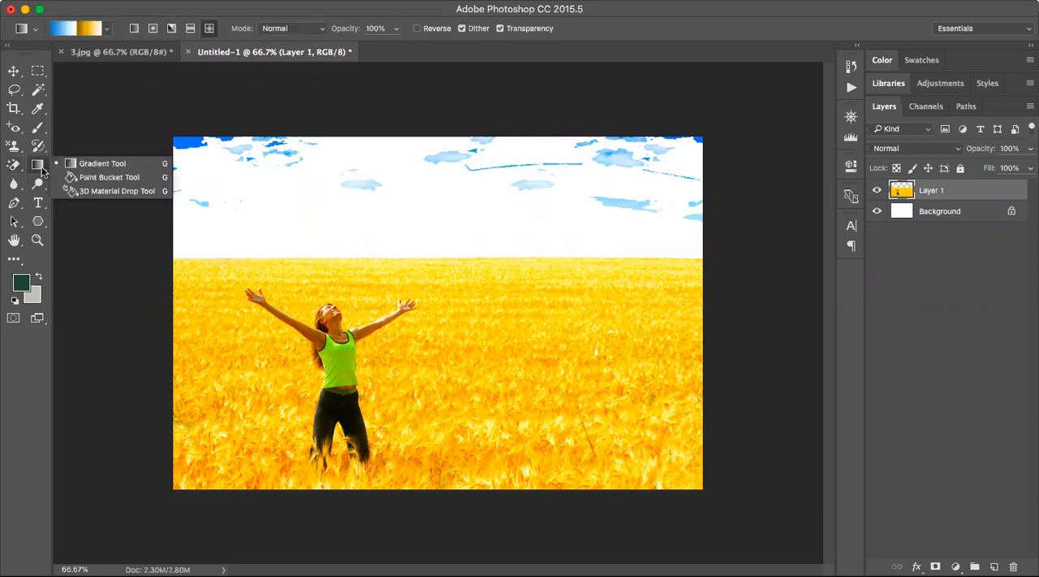
left_click(86, 166)
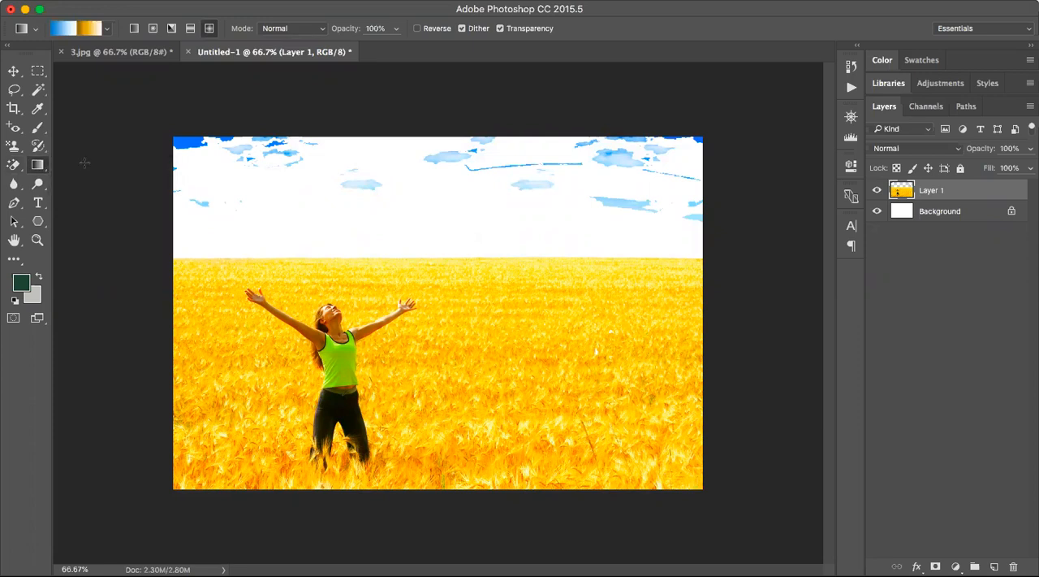
left_click(105, 30)
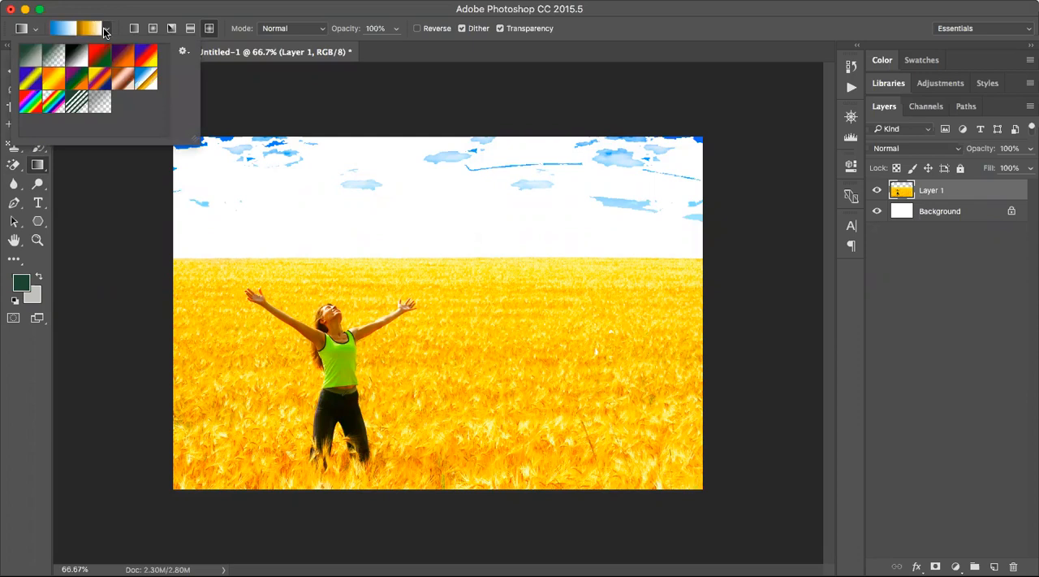
left_click(33, 110)
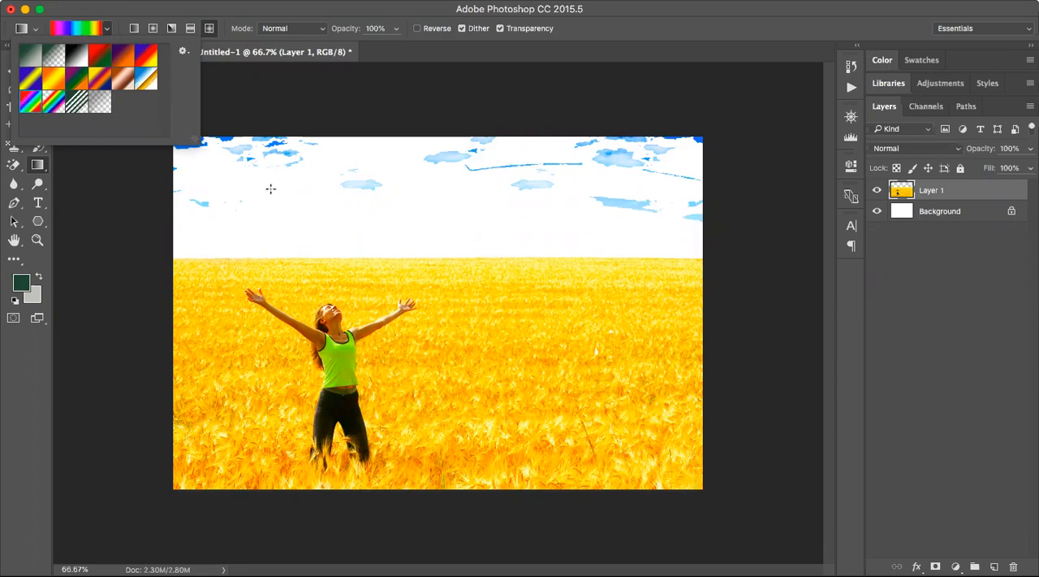
left_click(201, 158)
left_click_drag(202, 158, 705, 490)
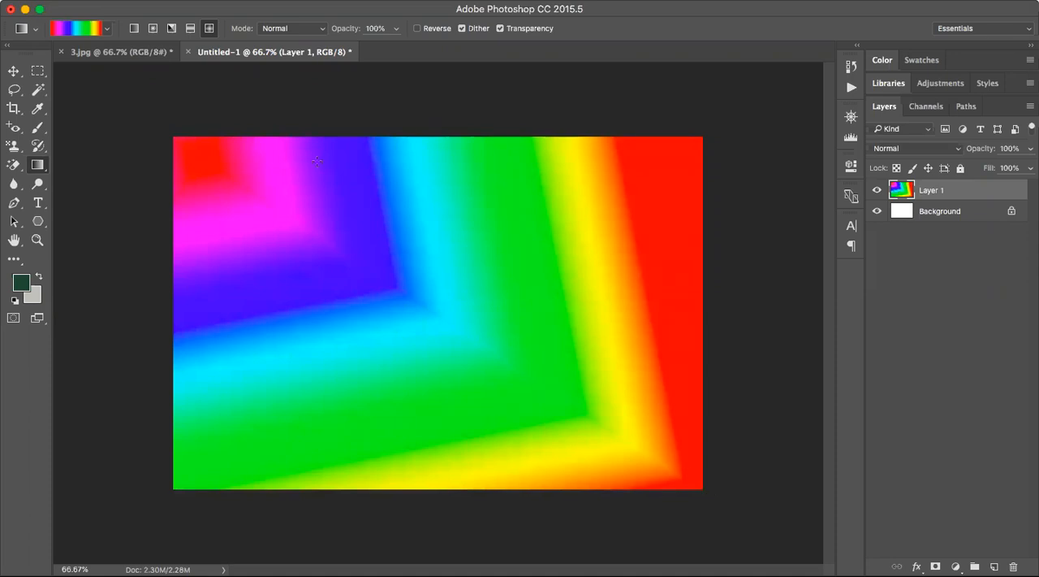
Apply a radial and then an angle rainbow gradient diagonally across Layer 1 from its upper-left corner.
left_click(153, 28)
left_click_drag(173, 136, 712, 495)
left_click(172, 29)
left_click_drag(174, 130, 729, 505)
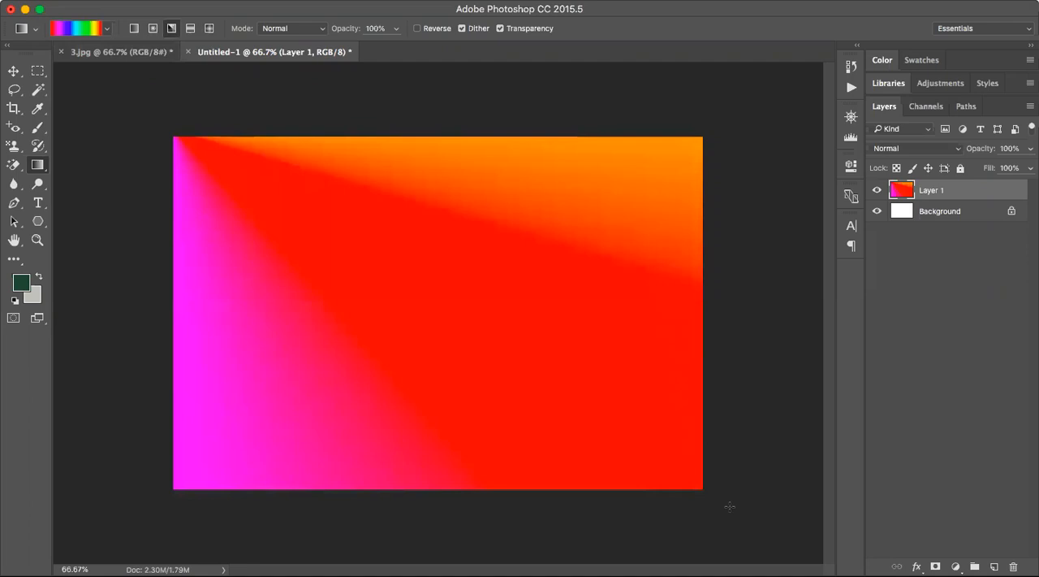
Apply a horizontal reflected rainbow gradient to Layer 1, followed by diamond gradients near the upper edge and the lower-left corner.
left_click(190, 28)
left_click_drag(174, 303, 701, 316)
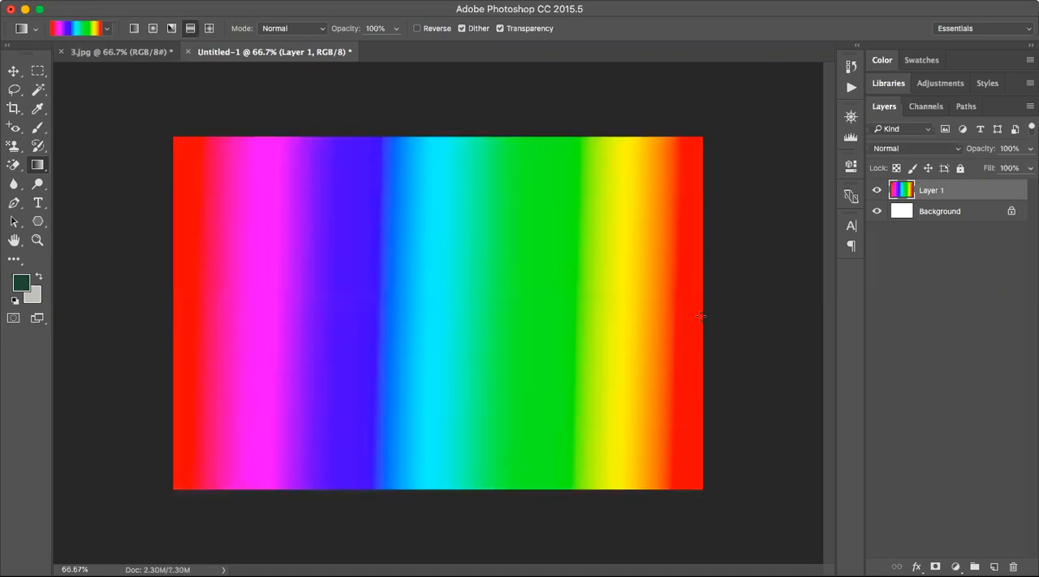
left_click(209, 30)
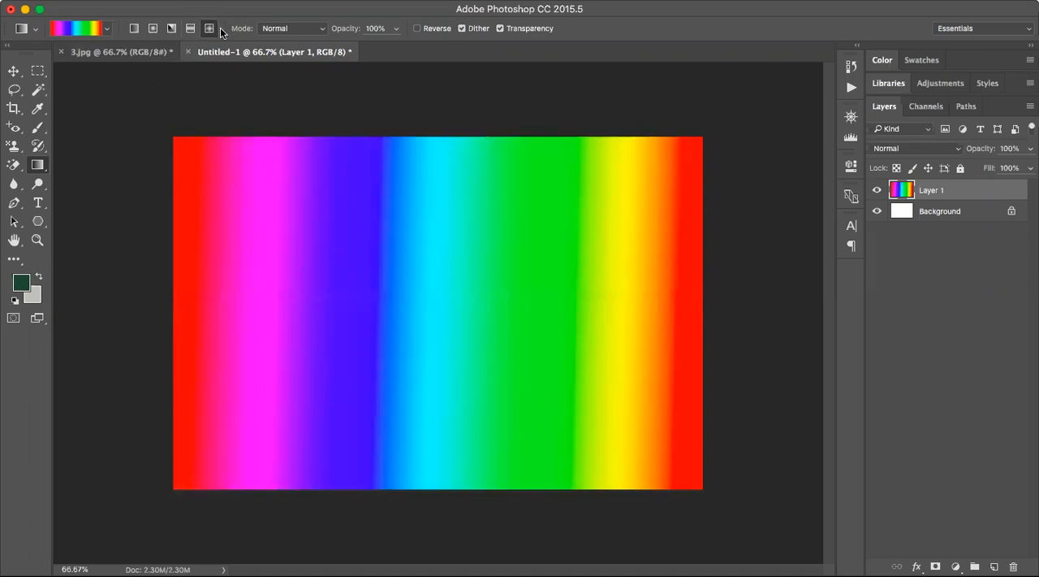
left_click_drag(415, 137, 717, 319)
left_click_drag(588, 176, 802, 341)
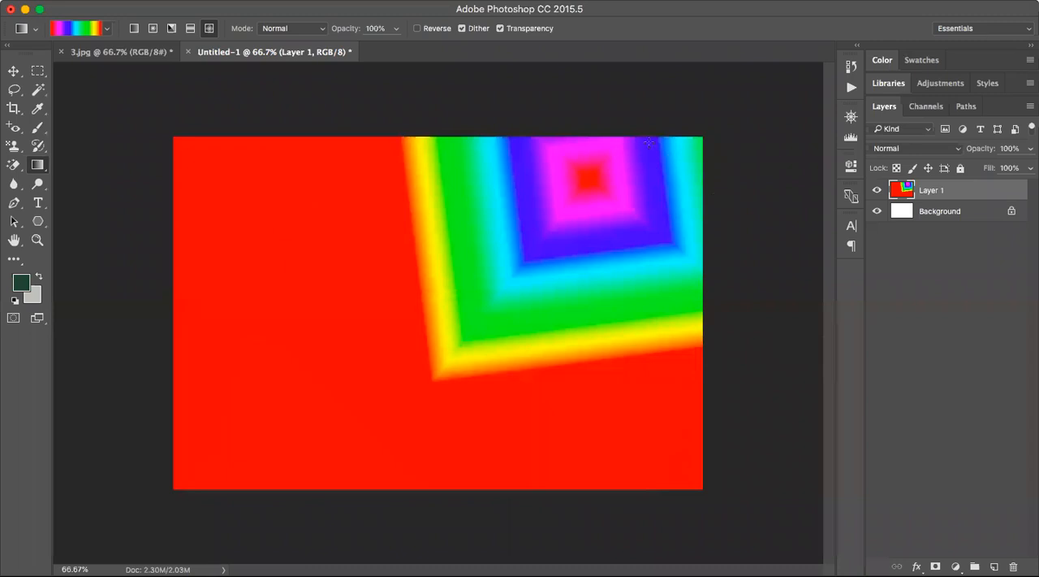
left_click_drag(649, 142, 766, 226)
left_click_drag(180, 451, 297, 569)
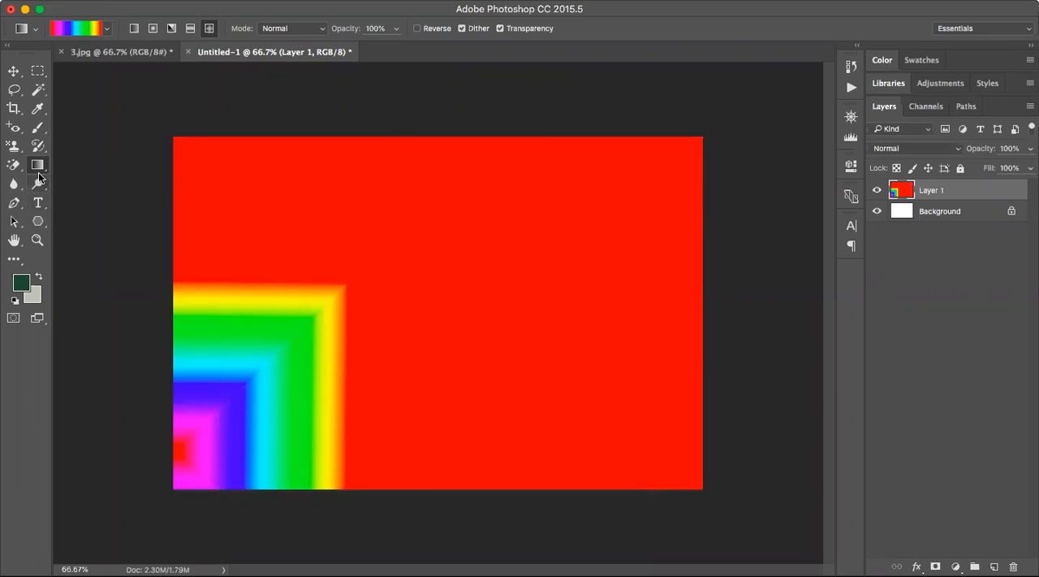
Return the document to the Paste history state to discard the Magic Eraser and gradient edits.
left_click(851, 67)
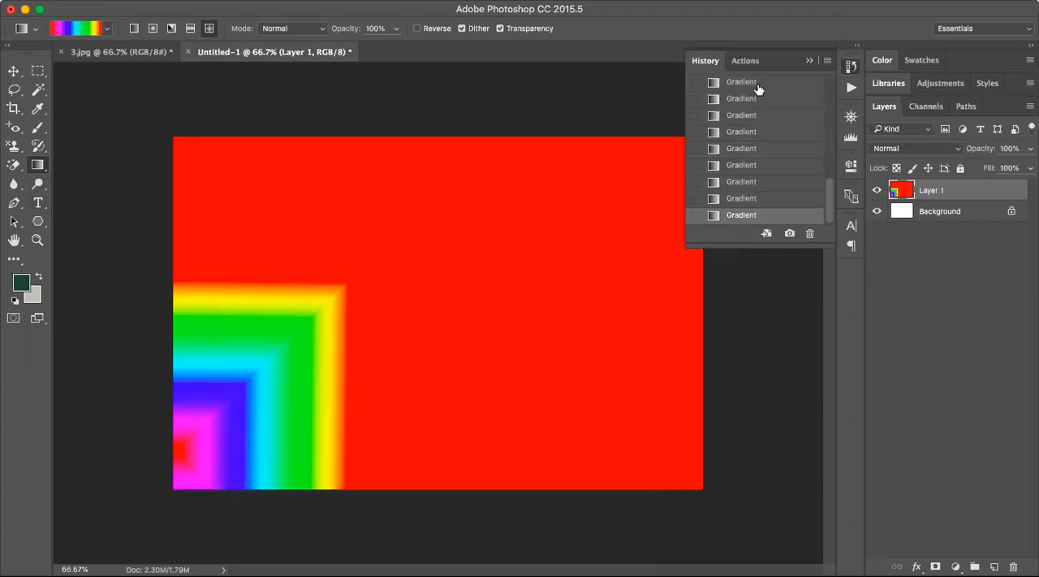
scroll(761, 88, "up", 10)
left_click(729, 82)
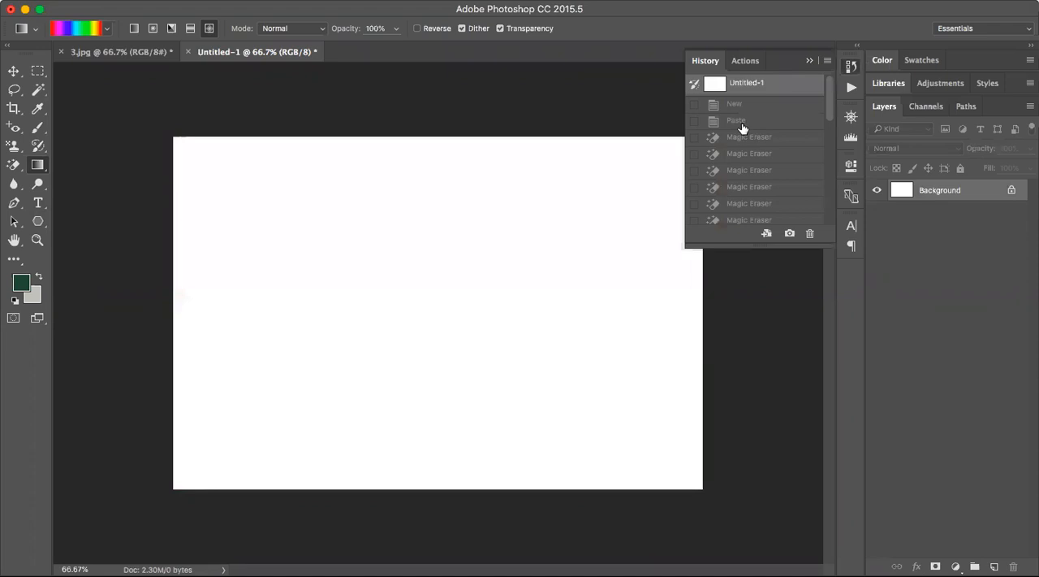
left_click(740, 122)
Select the sky down to the horizon on Layer 1 with a rectangular marquee and activate the 3D Material Drop Tool.
left_click(38, 166)
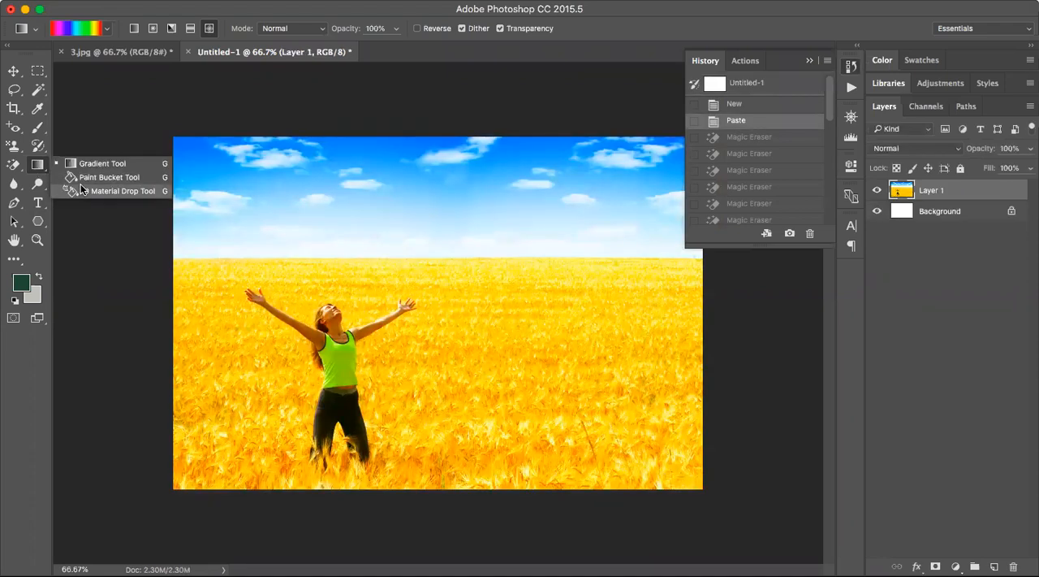
left_click(114, 191)
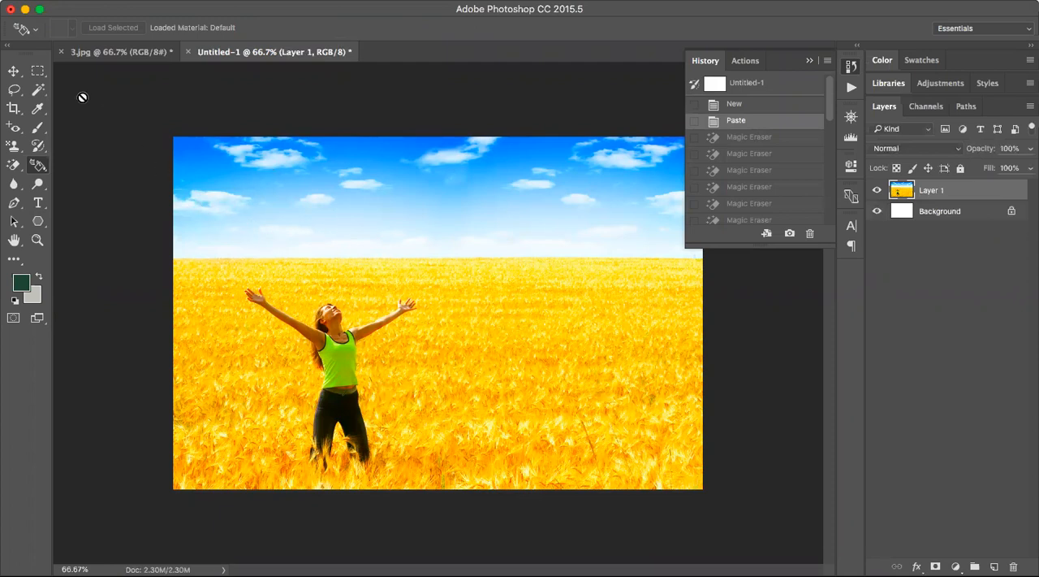
left_click(38, 72)
mouse_move(164, 120)
left_mouse_down()
mouse_move(348, 297)
mouse_move(719, 267)
mouse_move(718, 257)
left_mouse_up()
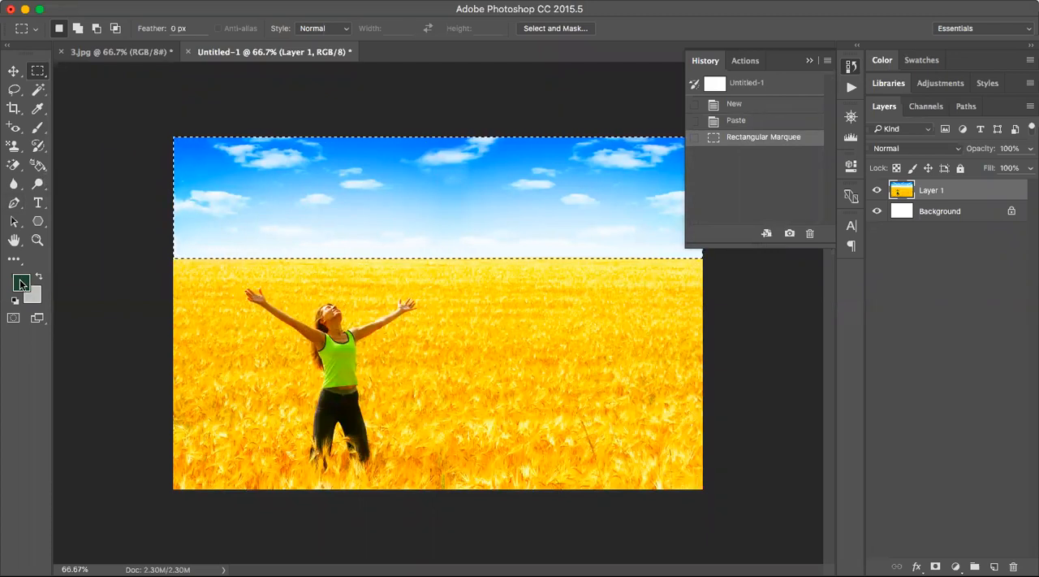
left_click(38, 163)
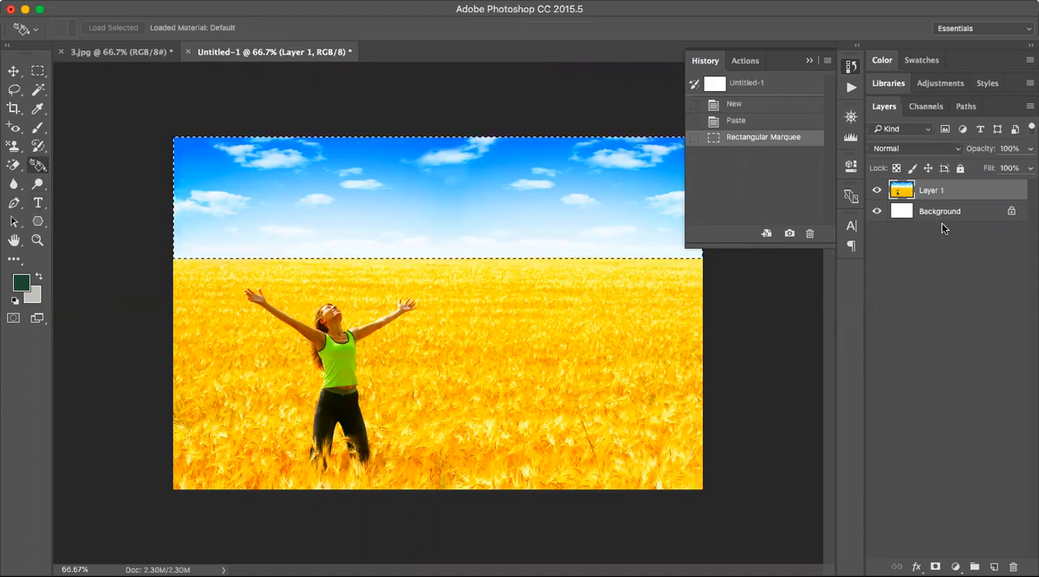
Switch to the 3.jpg document and select the sky's left part down to the horizon with a rectangular marquee.
left_click(806, 60)
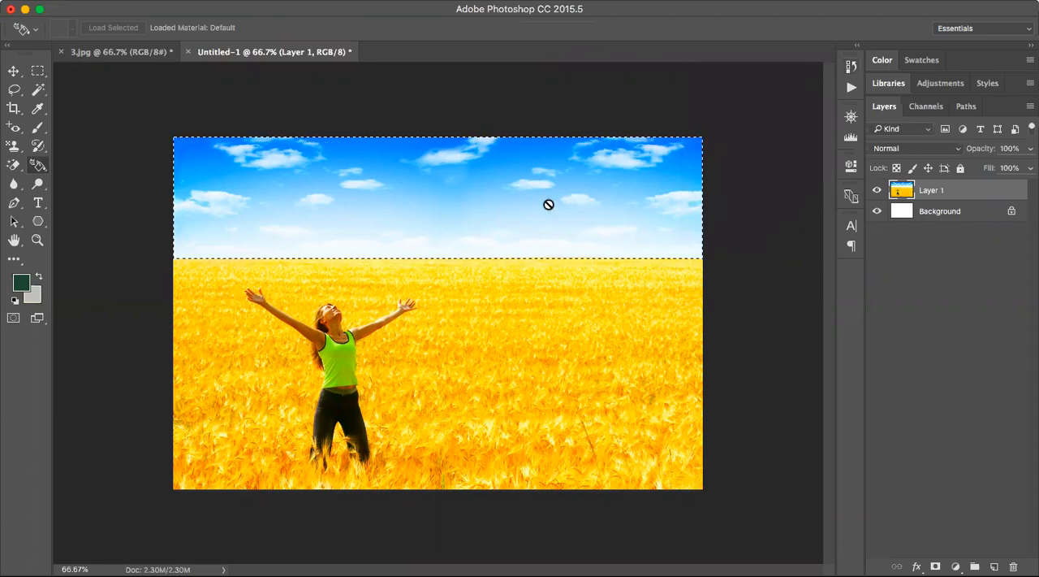
left_click(924, 211)
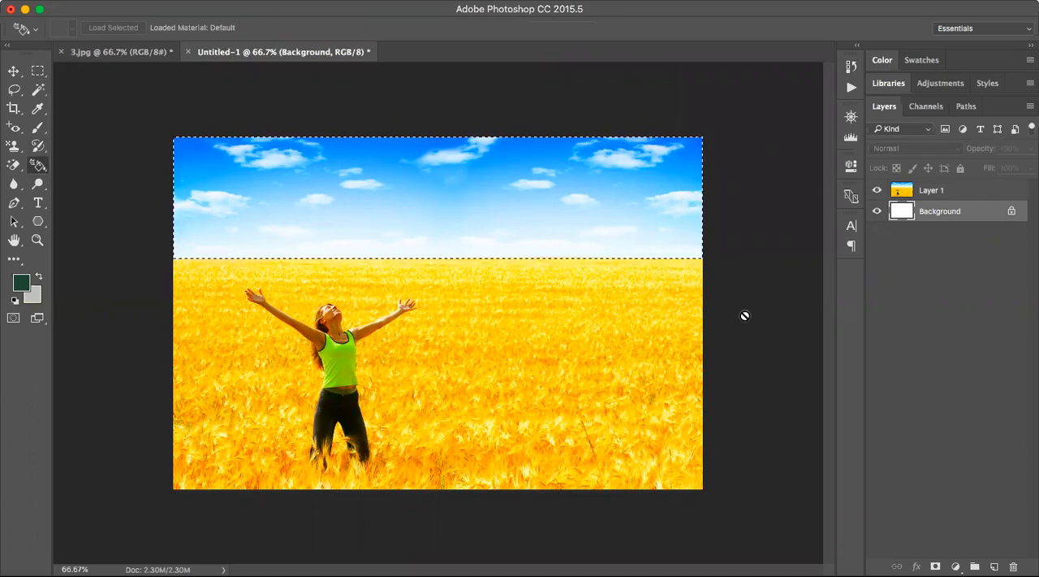
left_click(84, 50)
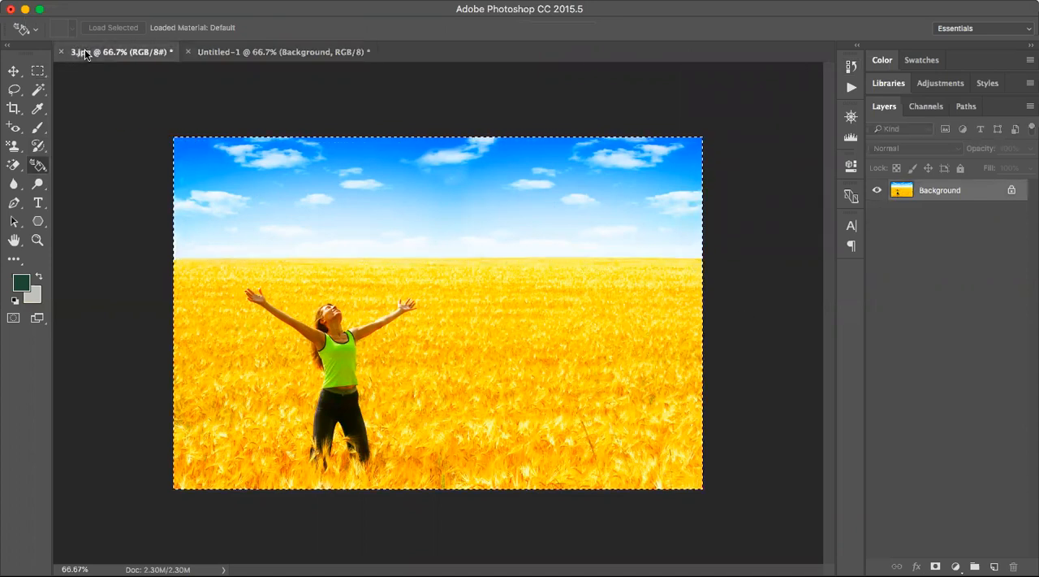
left_click(38, 72)
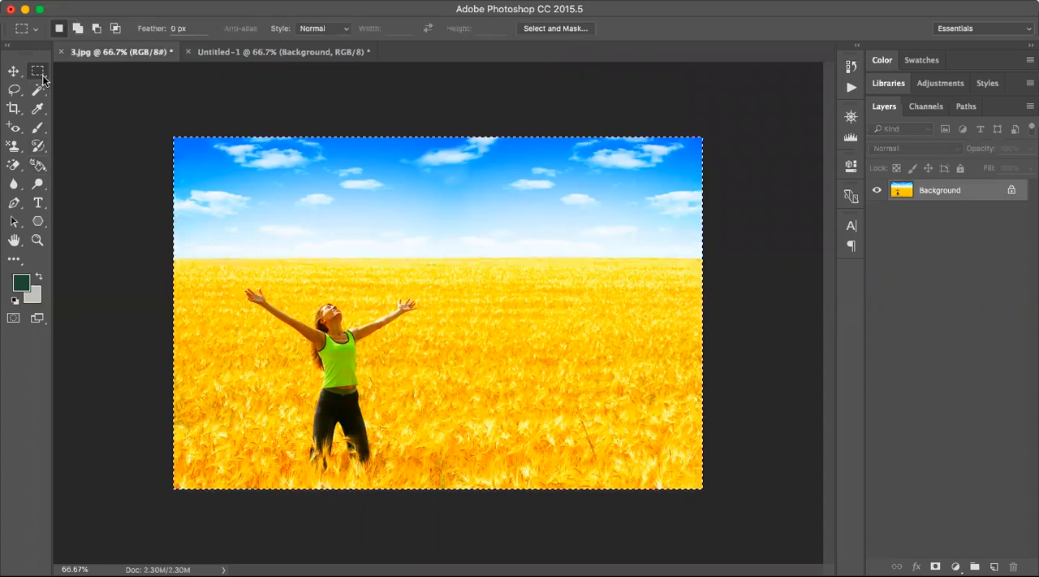
left_click(133, 119)
mouse_move(133, 120)
left_mouse_down()
mouse_move(457, 246)
mouse_move(458, 257)
left_mouse_up()
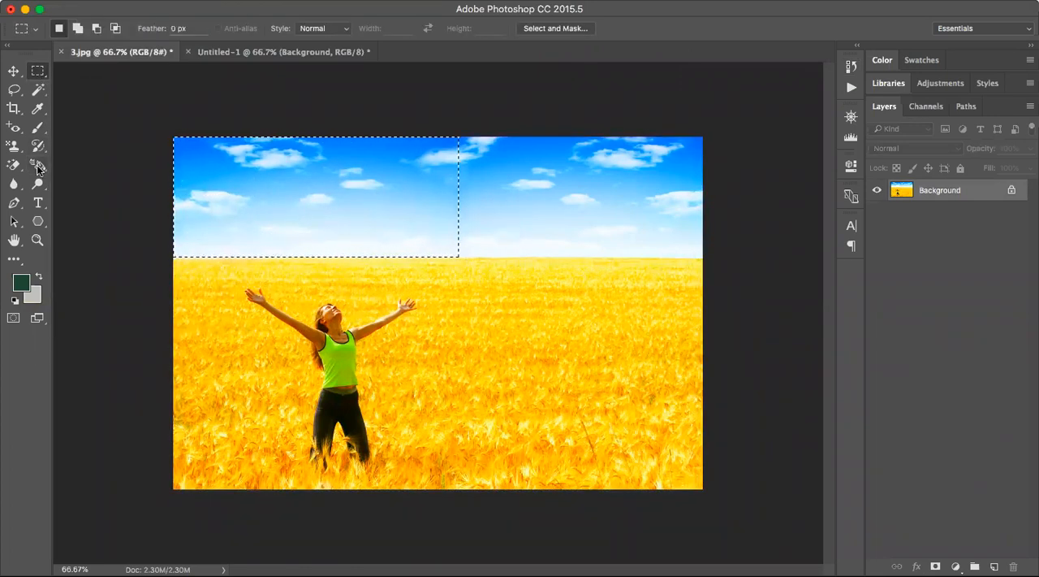
Fill most of the blue and pale sky inside the selection with the dark green foreground colour using the Paint Bucket Tool.
left_click(36, 164)
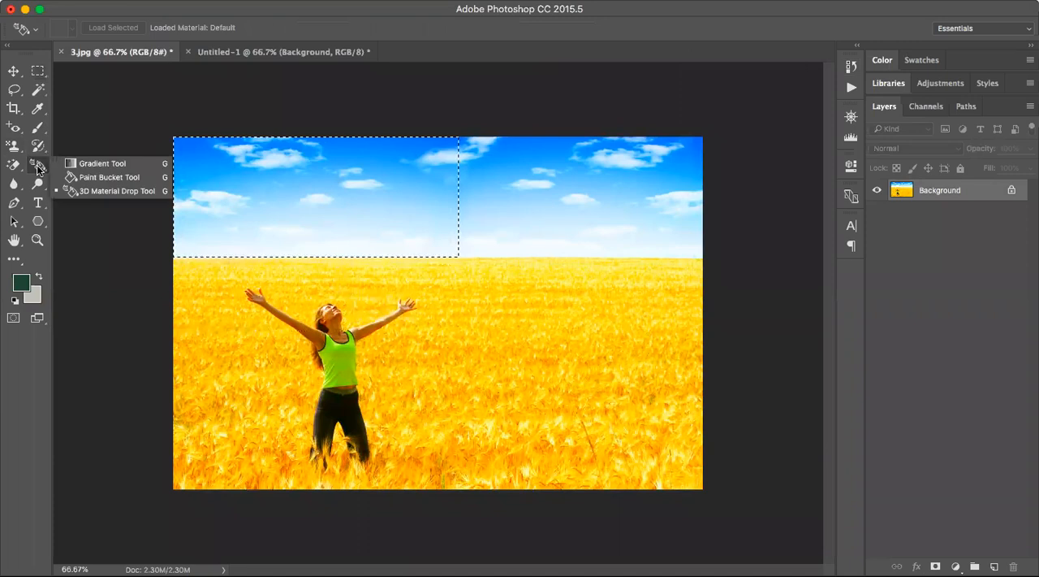
left_click(97, 177)
left_click(288, 207)
left_click(309, 180)
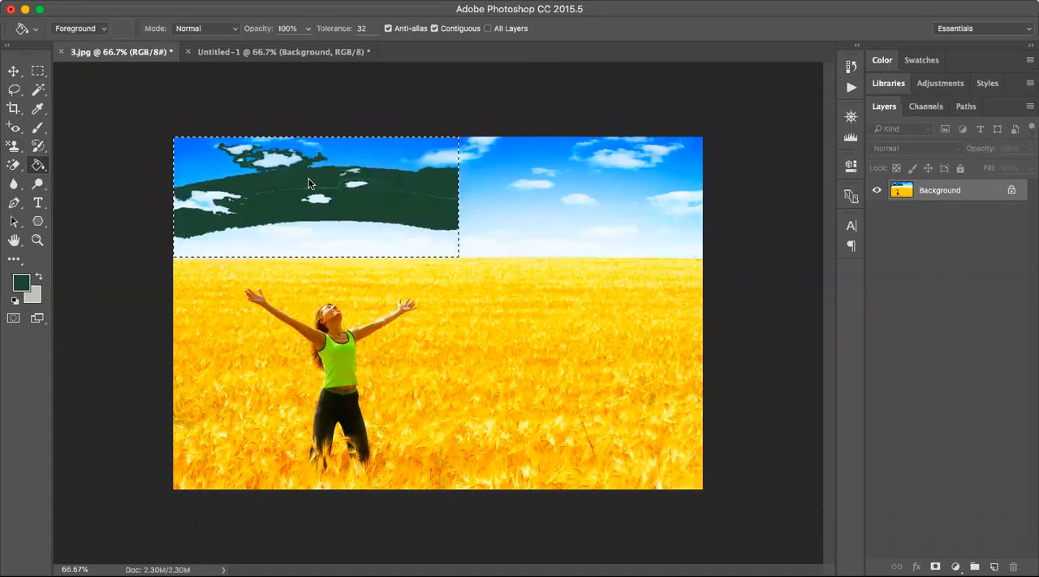
left_click(365, 165)
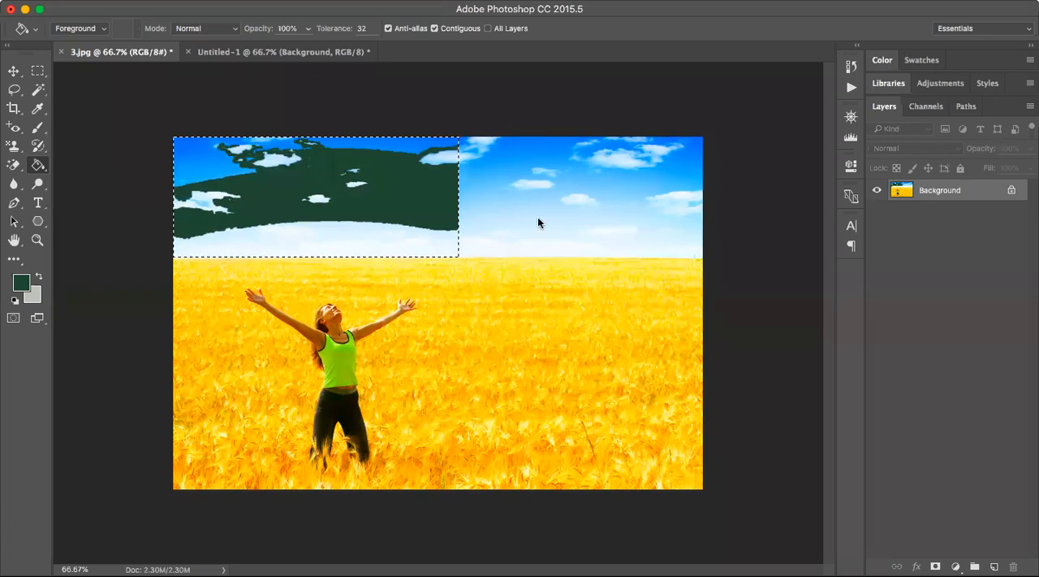
left_click(361, 215)
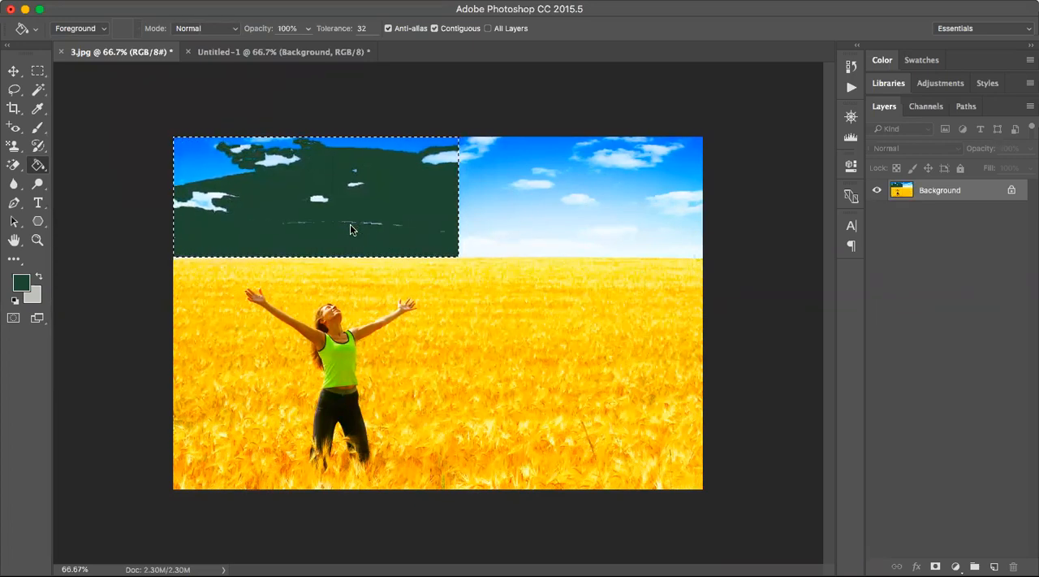
left_click(185, 157)
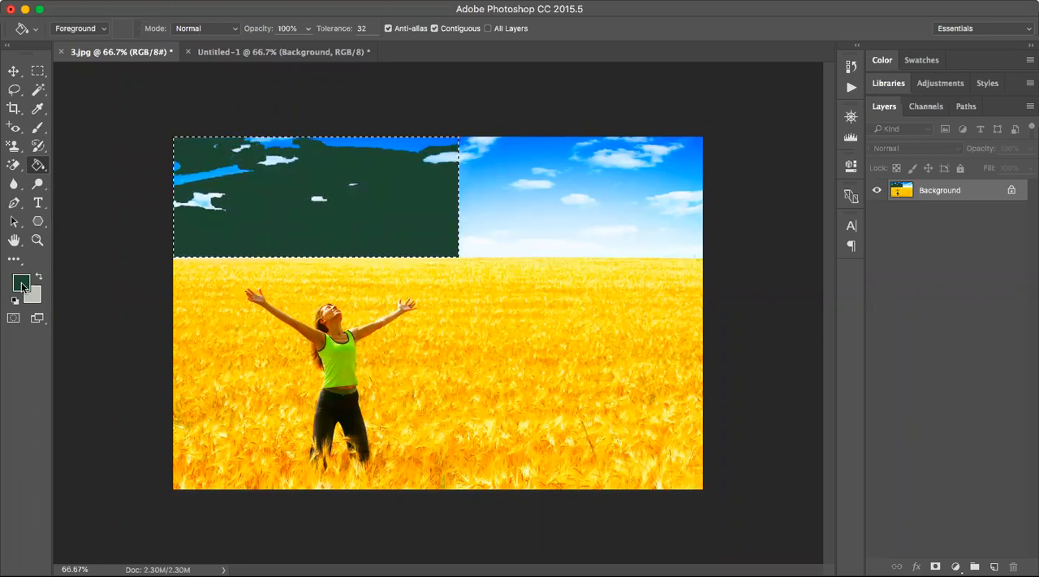
left_click(211, 172)
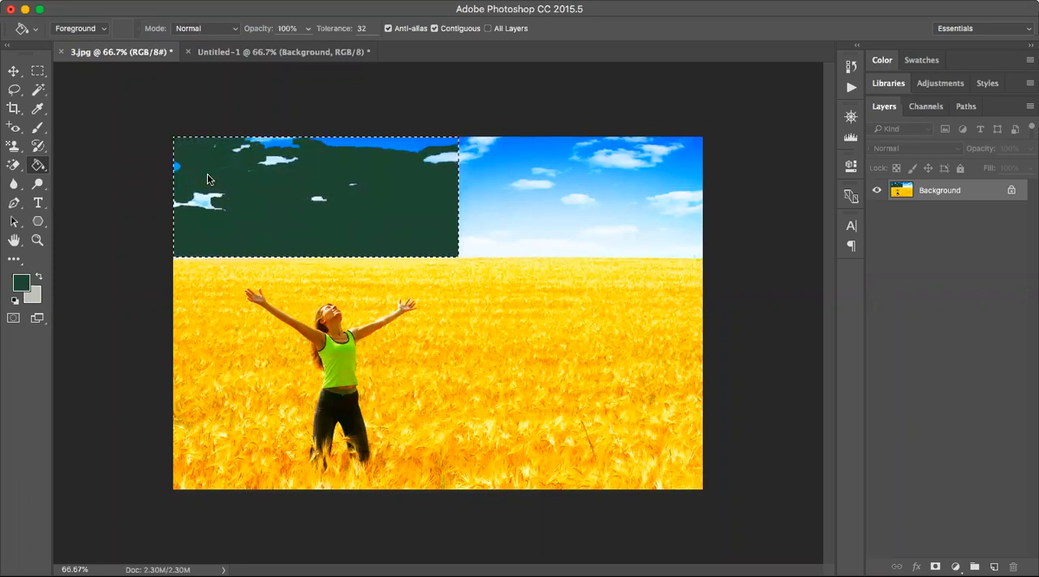
Fill the leftover cloud patches and blue remnants inside the selection with dark green.
left_click(203, 203)
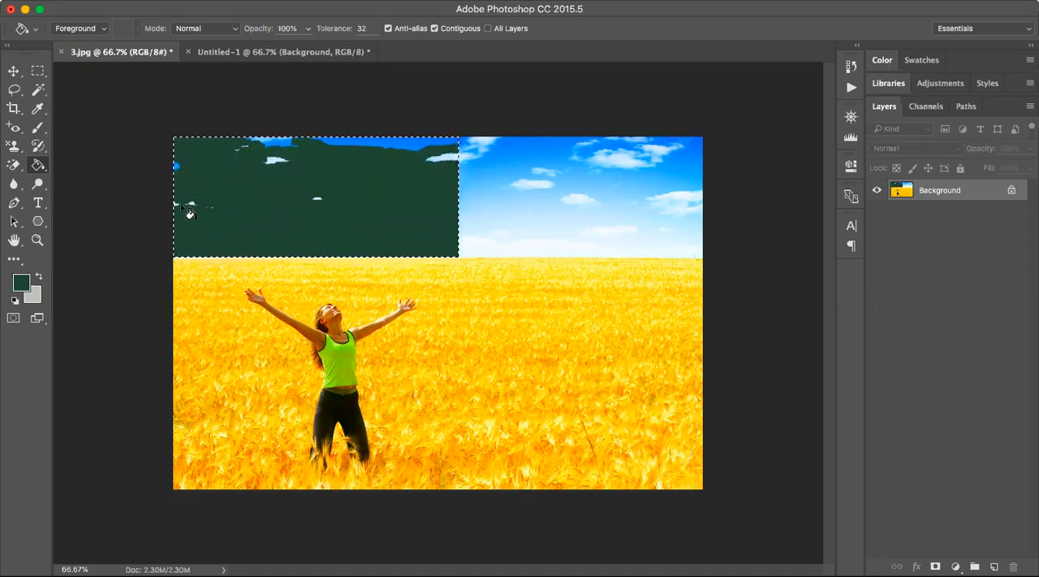
left_click(195, 205)
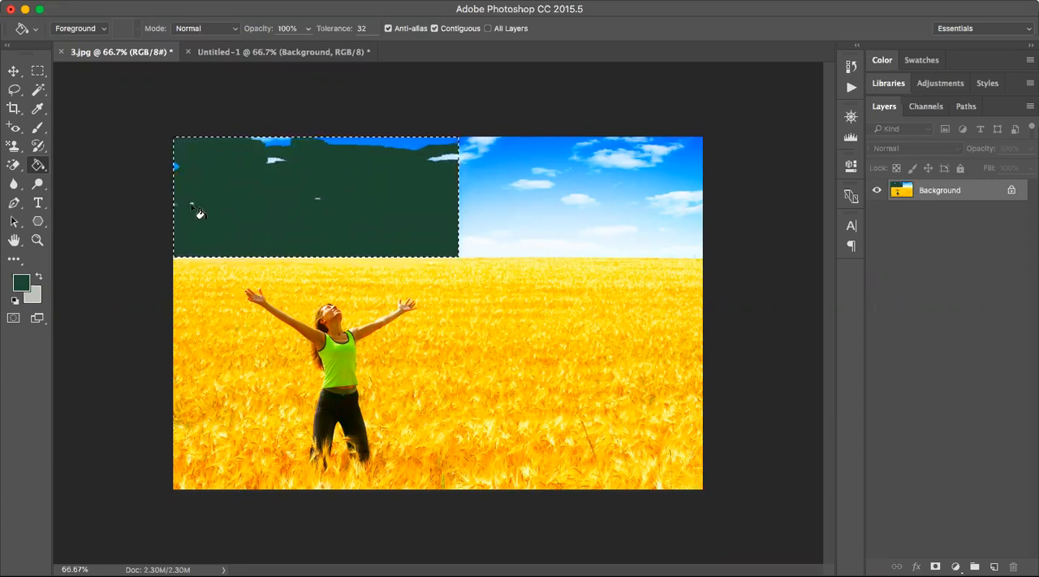
left_click(176, 168)
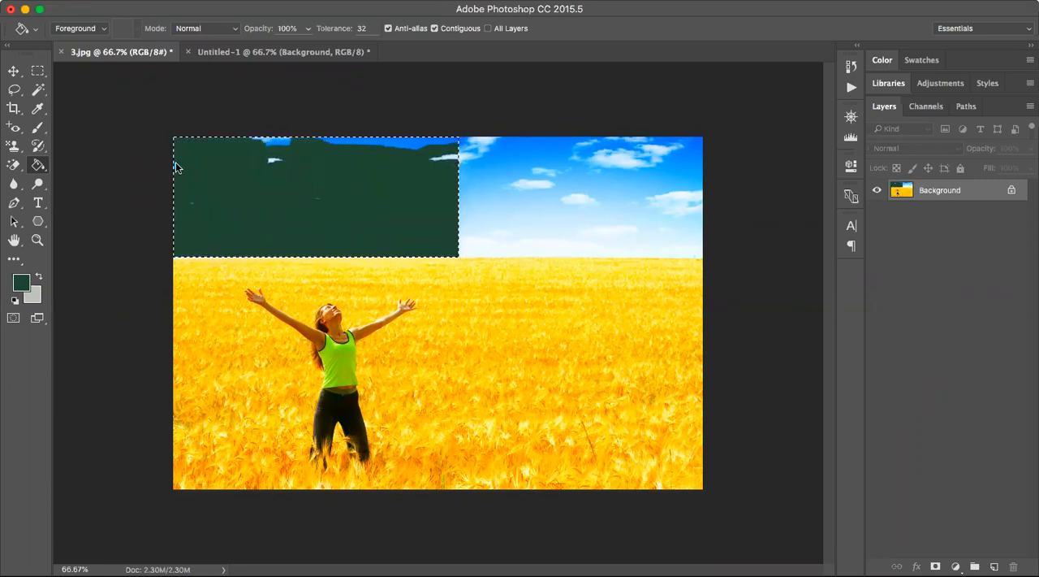
left_click(404, 144)
left_click(451, 159)
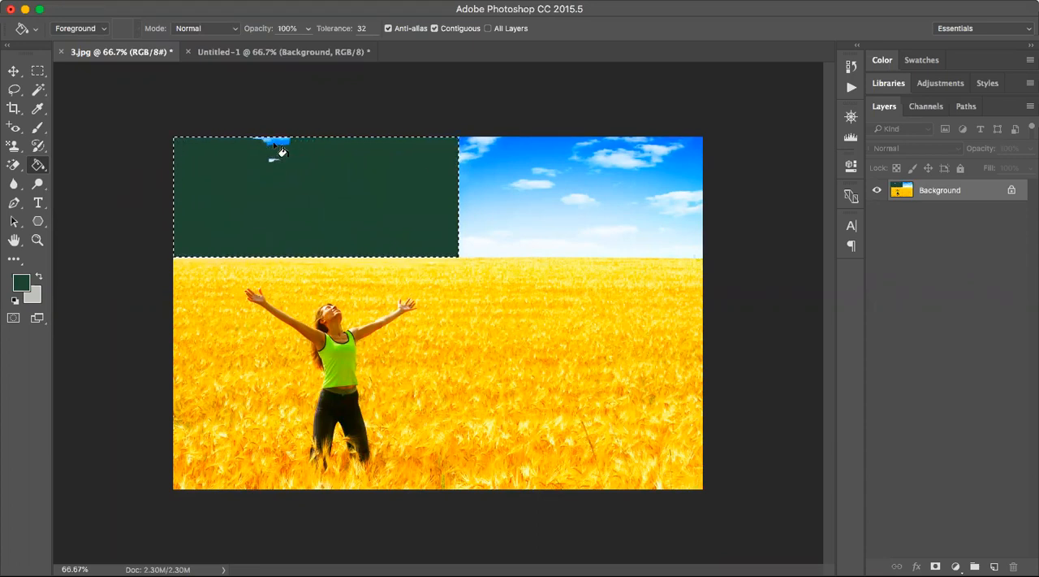
left_click(268, 142)
left_click(268, 142)
left_click(268, 138)
Reselect the green rectangle with a marquee and cover it with diamond rainbow gradients, the last one spreading from its lower-left corner.
left_click(38, 72)
left_click(352, 140)
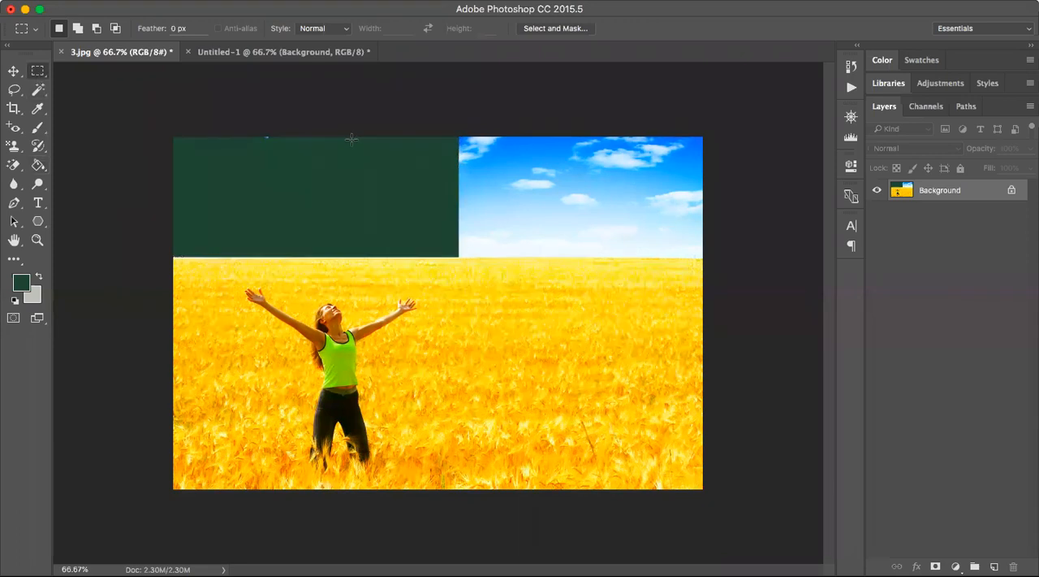
left_click_drag(173, 125, 459, 258)
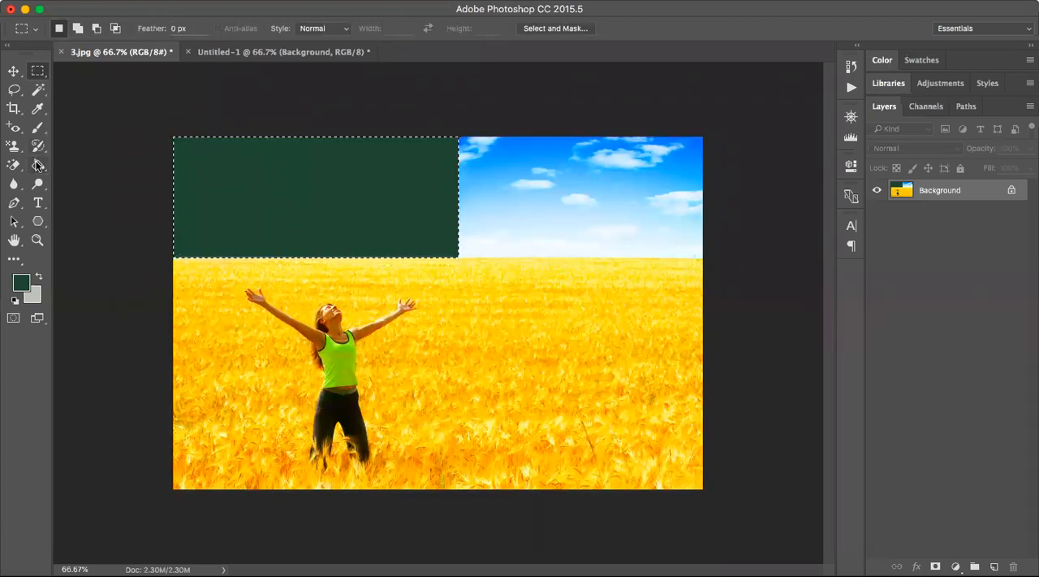
mouse_move(36, 166)
left_mouse_down()
mouse_move(82, 177)
mouse_move(93, 166)
left_mouse_up()
left_click_drag(207, 140, 181, 169)
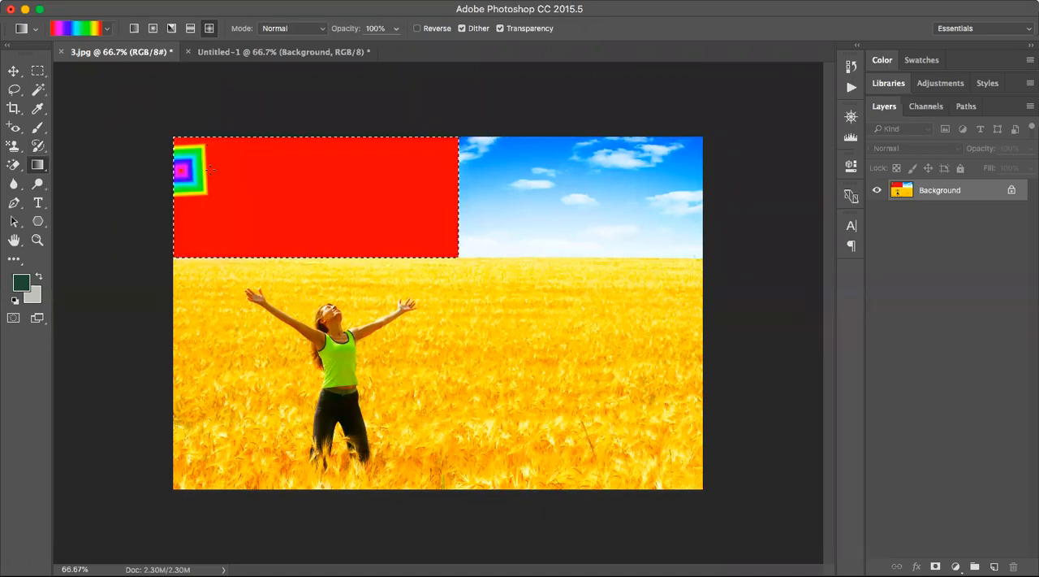
left_click_drag(419, 177, 459, 137)
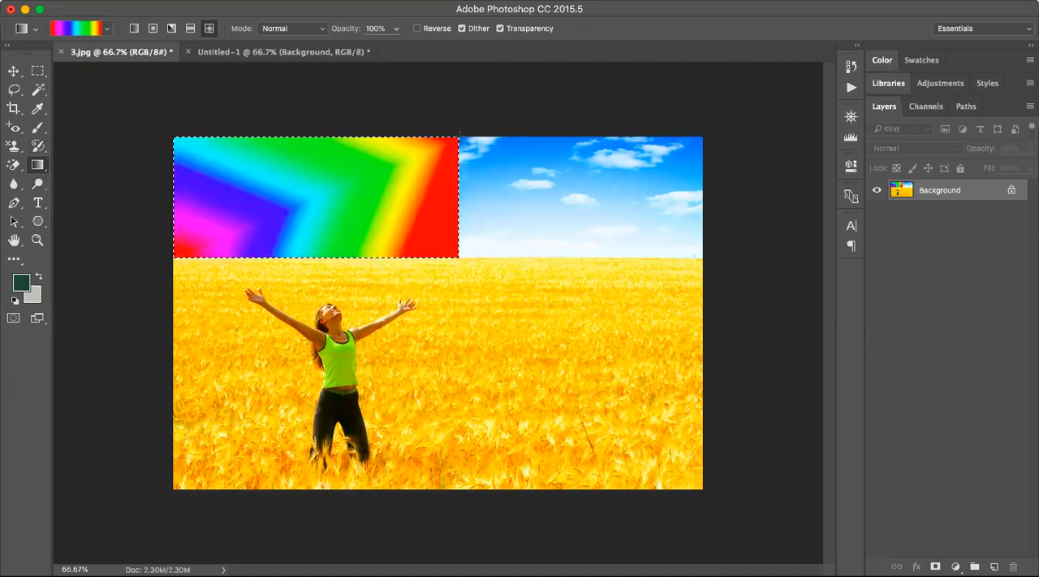
Deselect the gradient-filled rectangle and activate the 3D Material Drop Tool.
left_click(37, 71)
key("super+d")
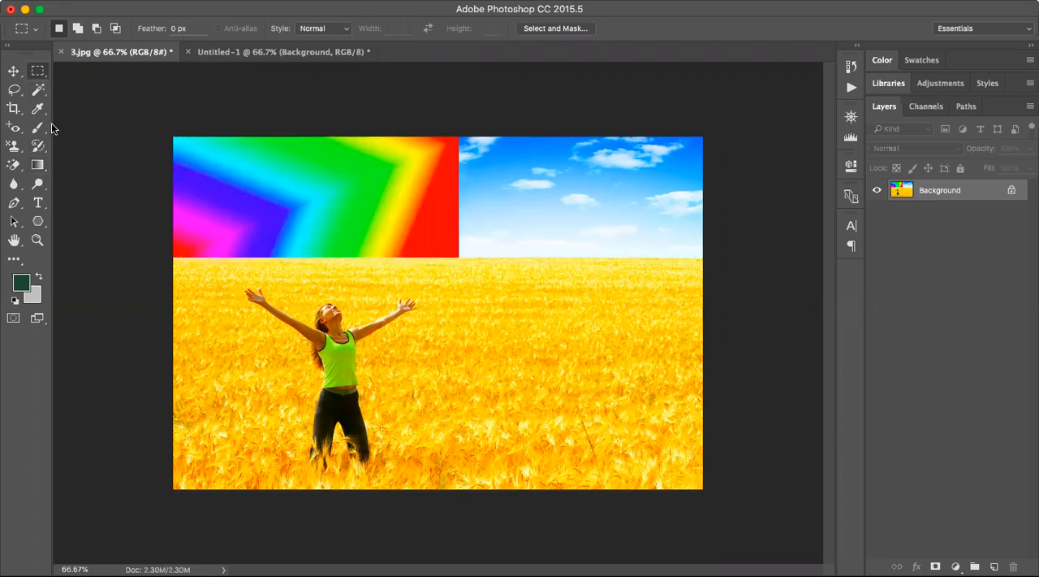
left_click(37, 166)
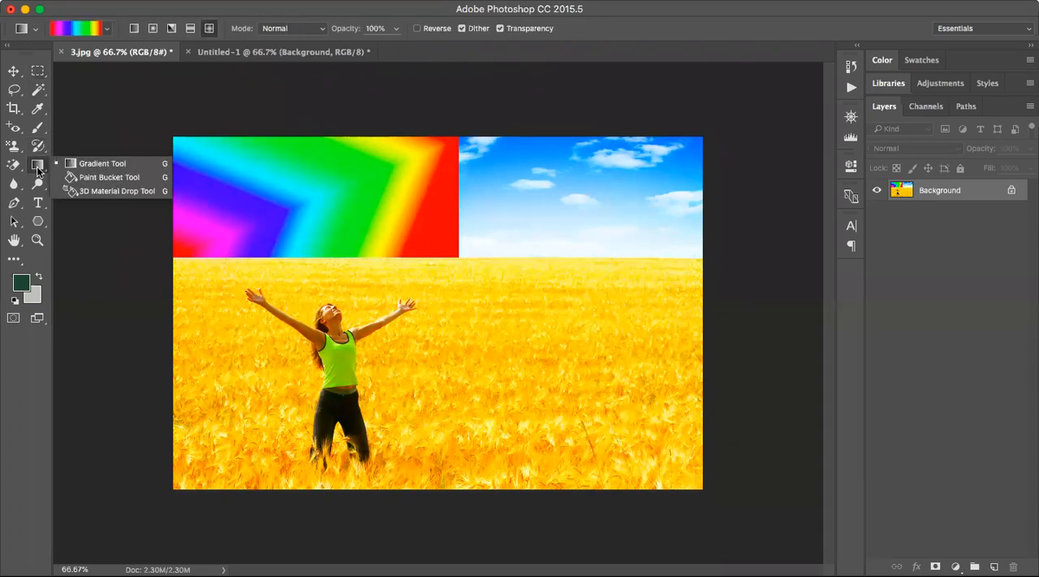
left_click(77, 190)
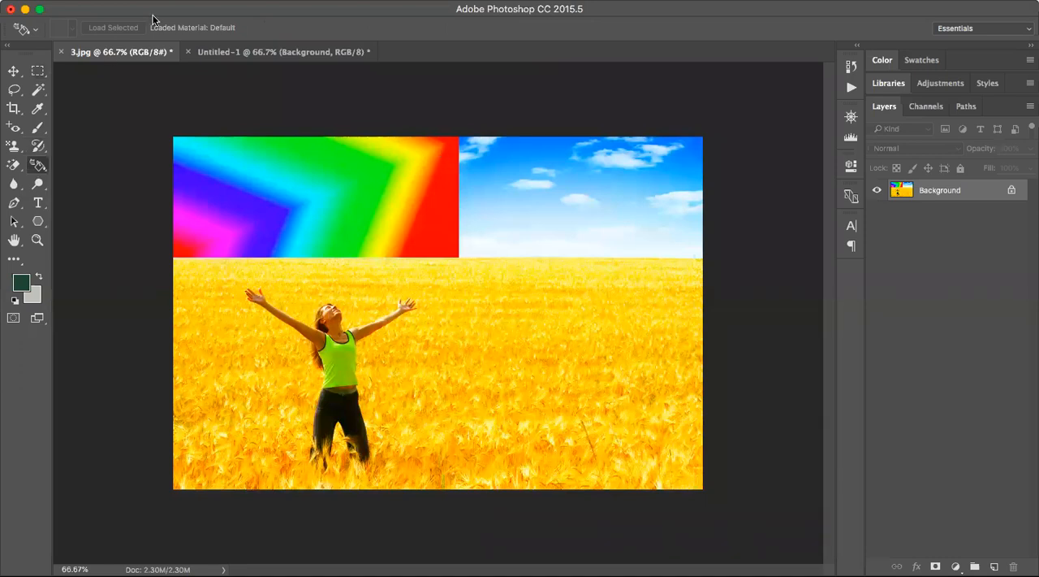
left_click(13, 145)
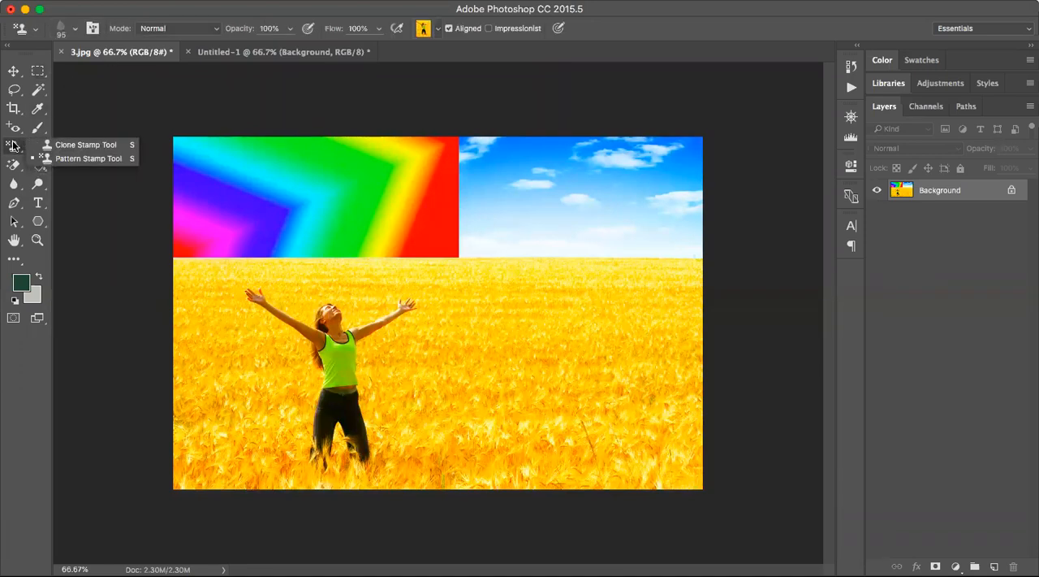
left_click(59, 207)
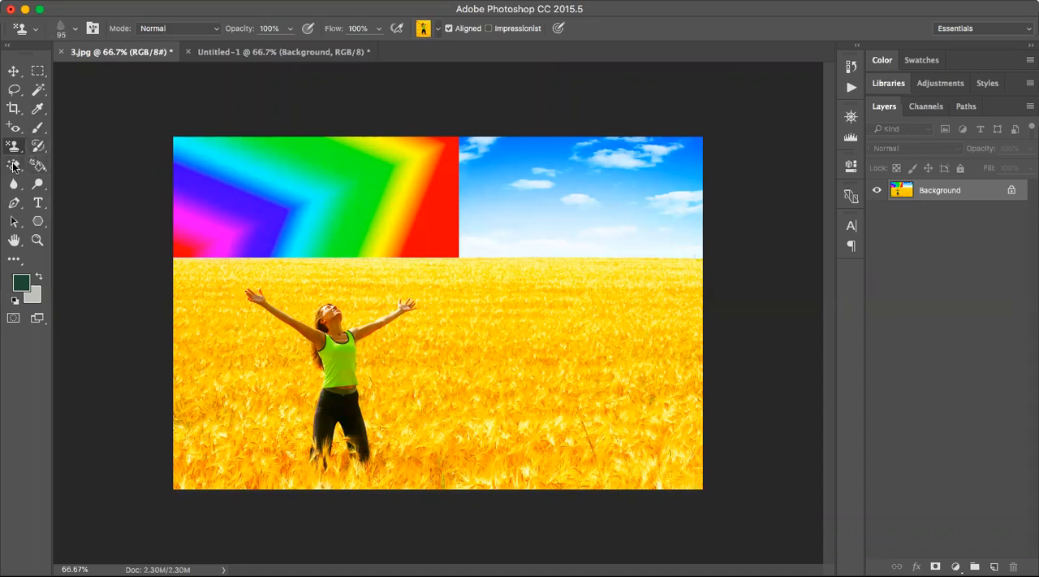
left_click(13, 166)
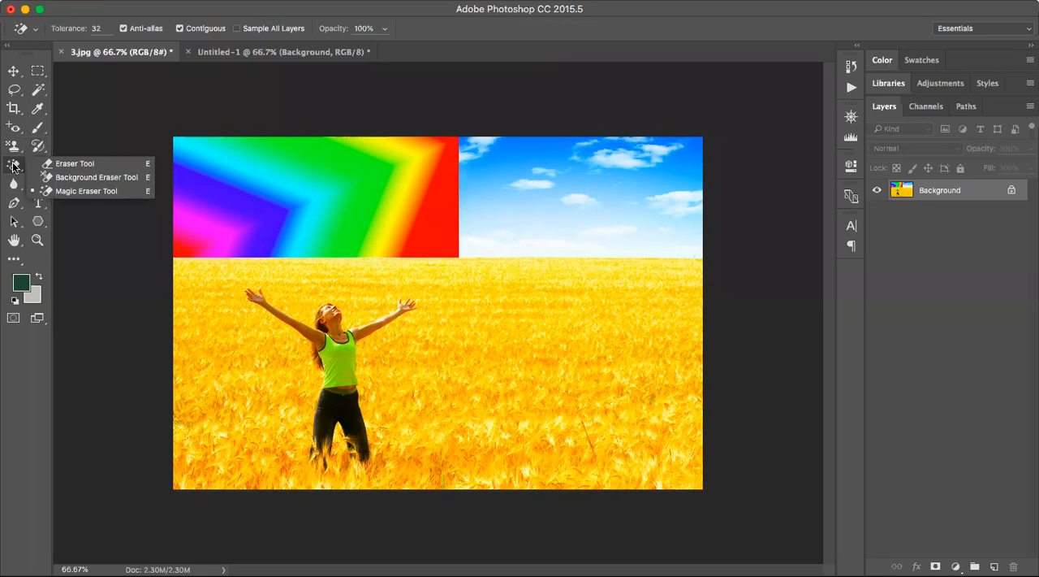
left_click(38, 141)
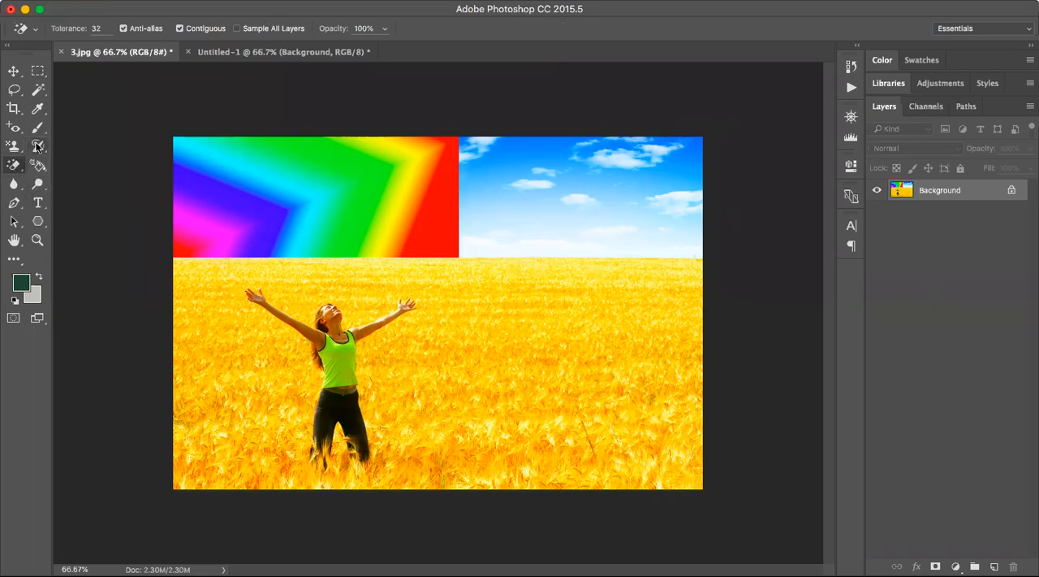
left_click(36, 146)
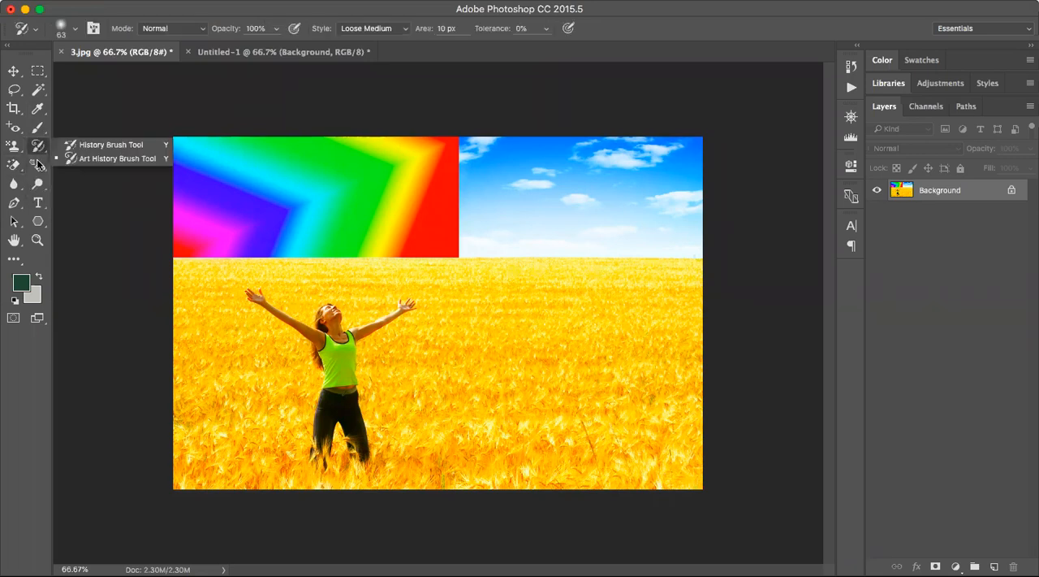
left_click(36, 161)
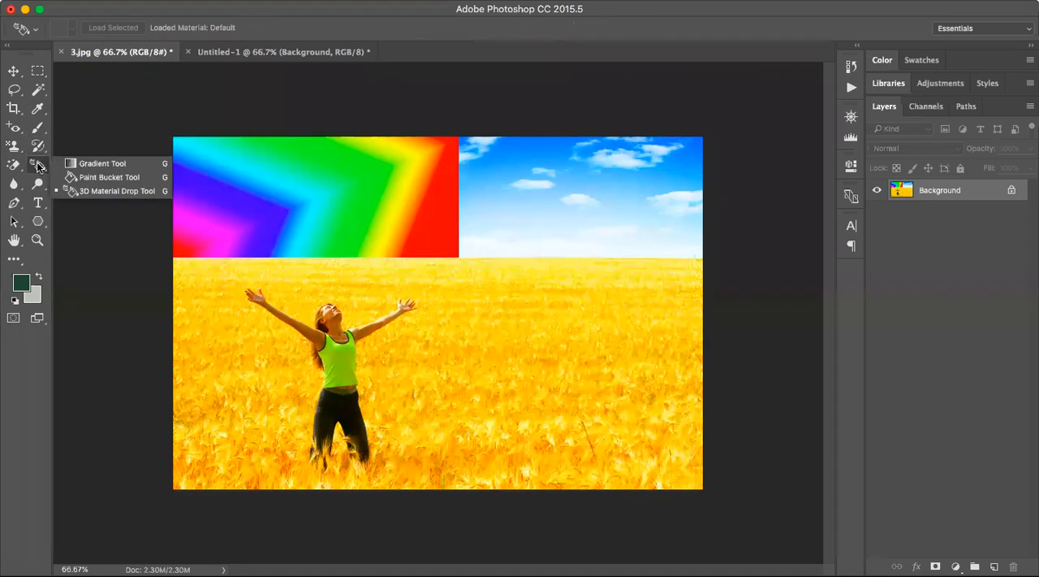